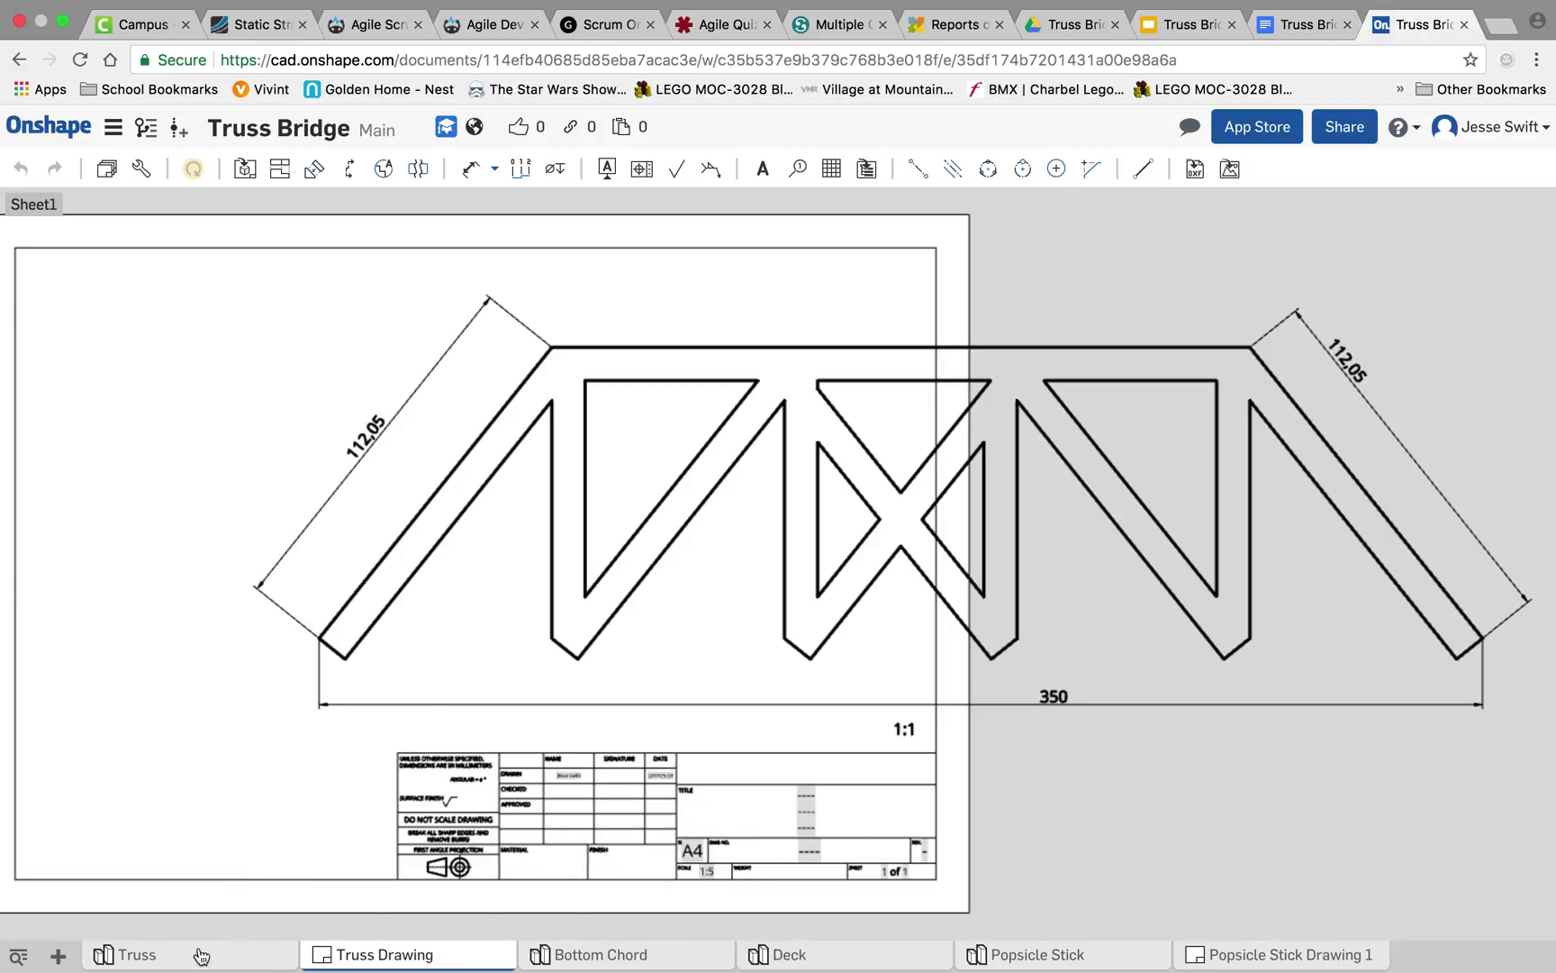
- Create a new assembly and insert all the Bottom Chord parts into it
click(58, 955)
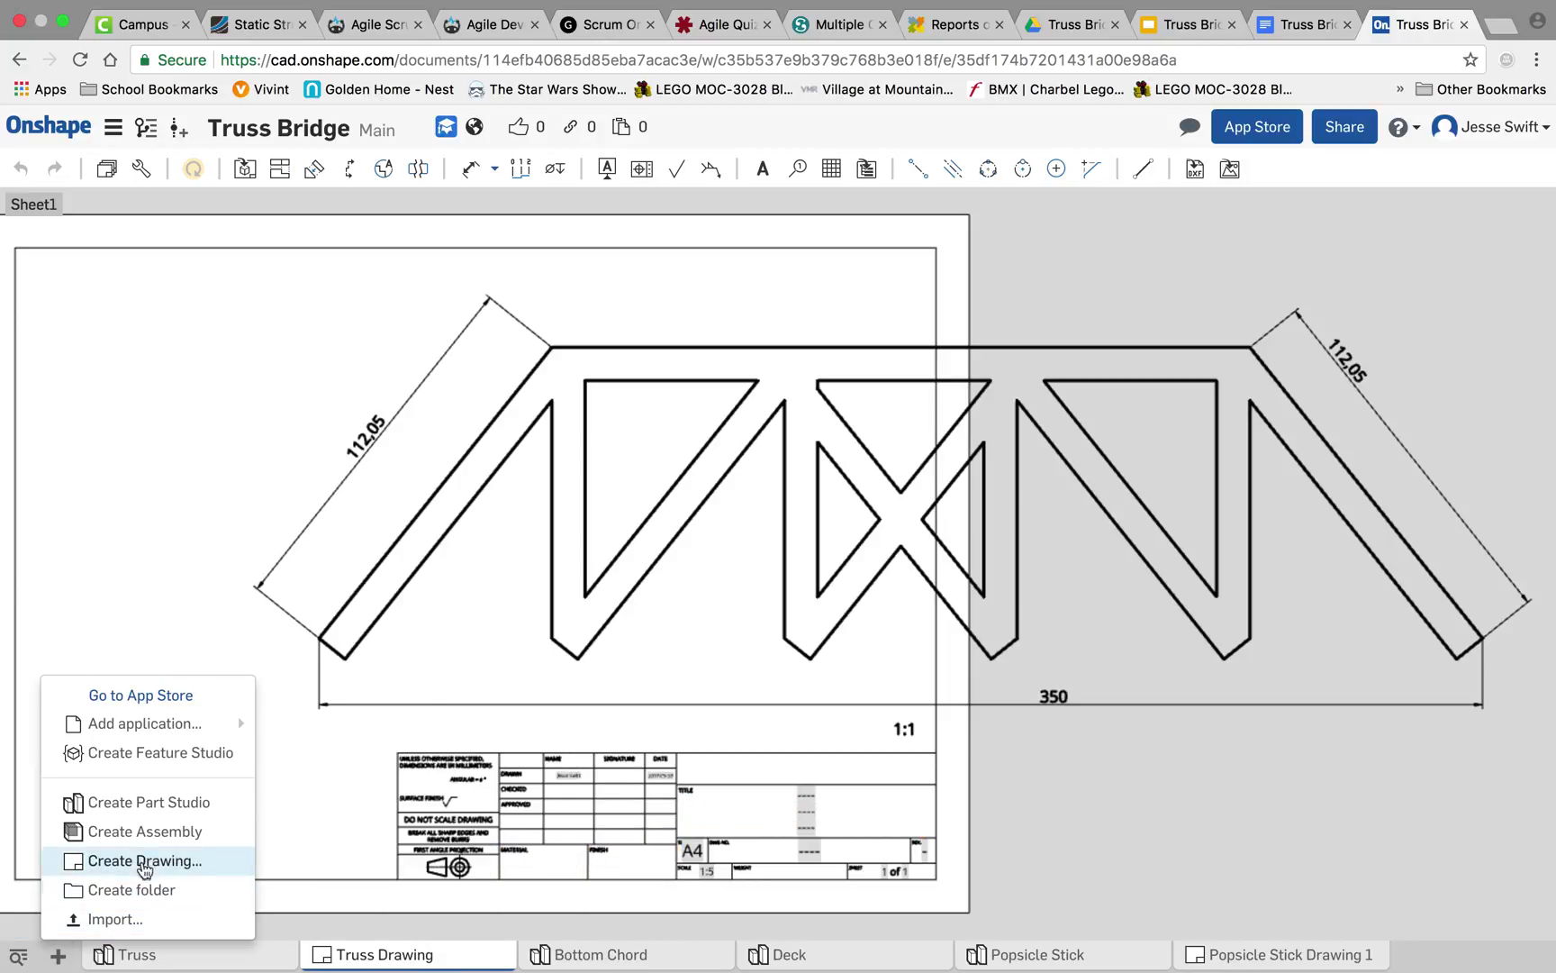
click(155, 833)
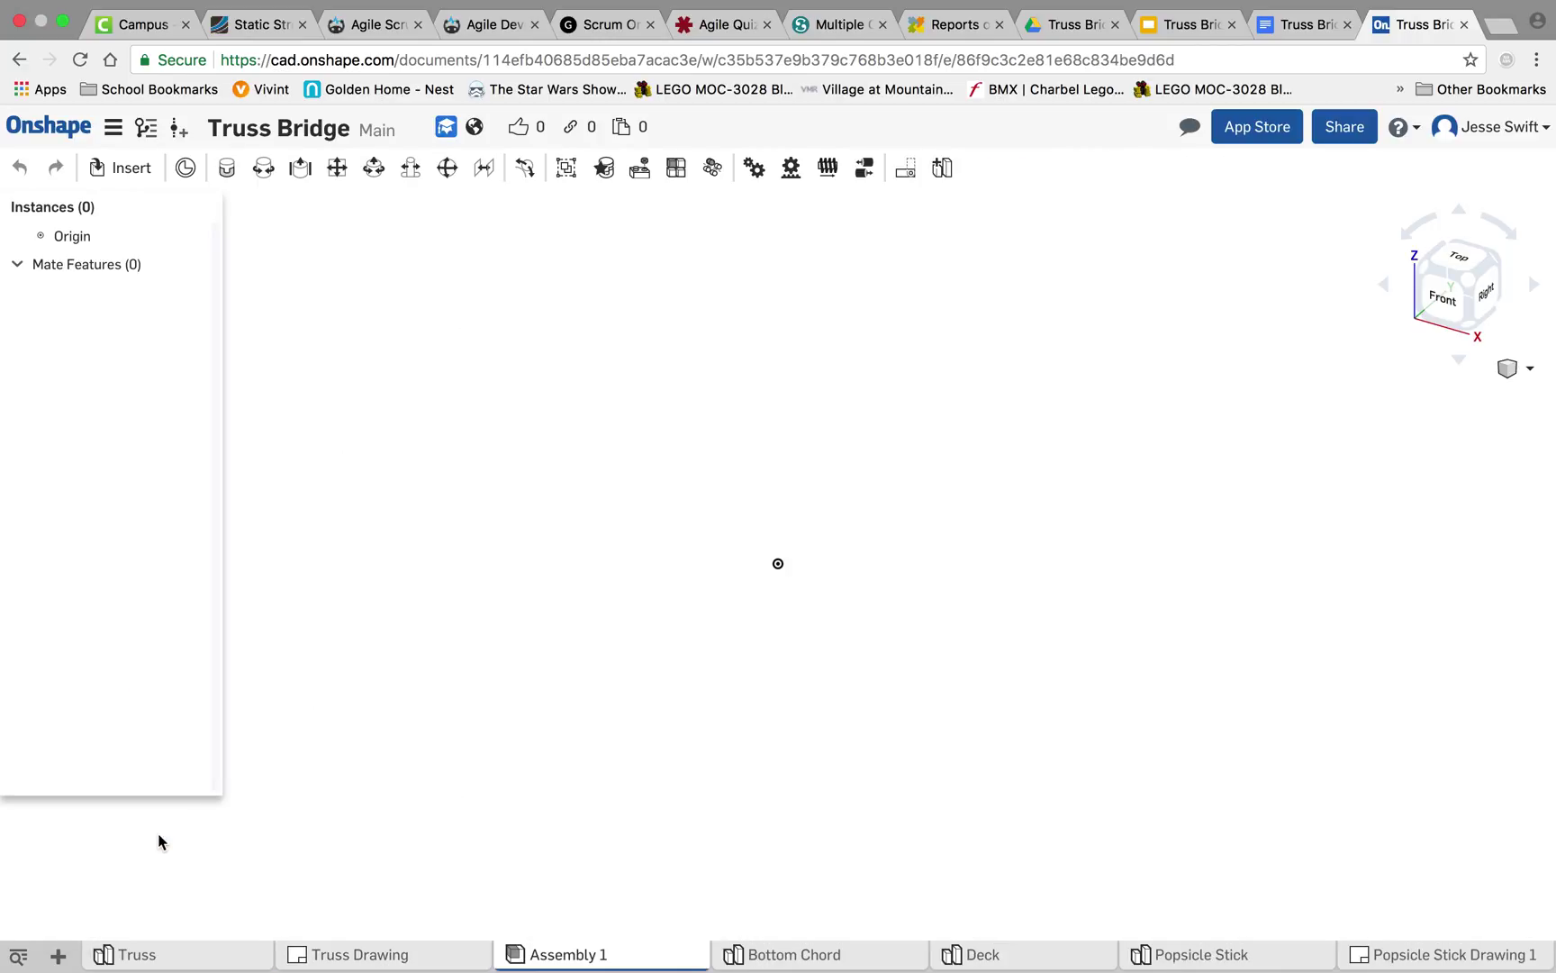
click(134, 169)
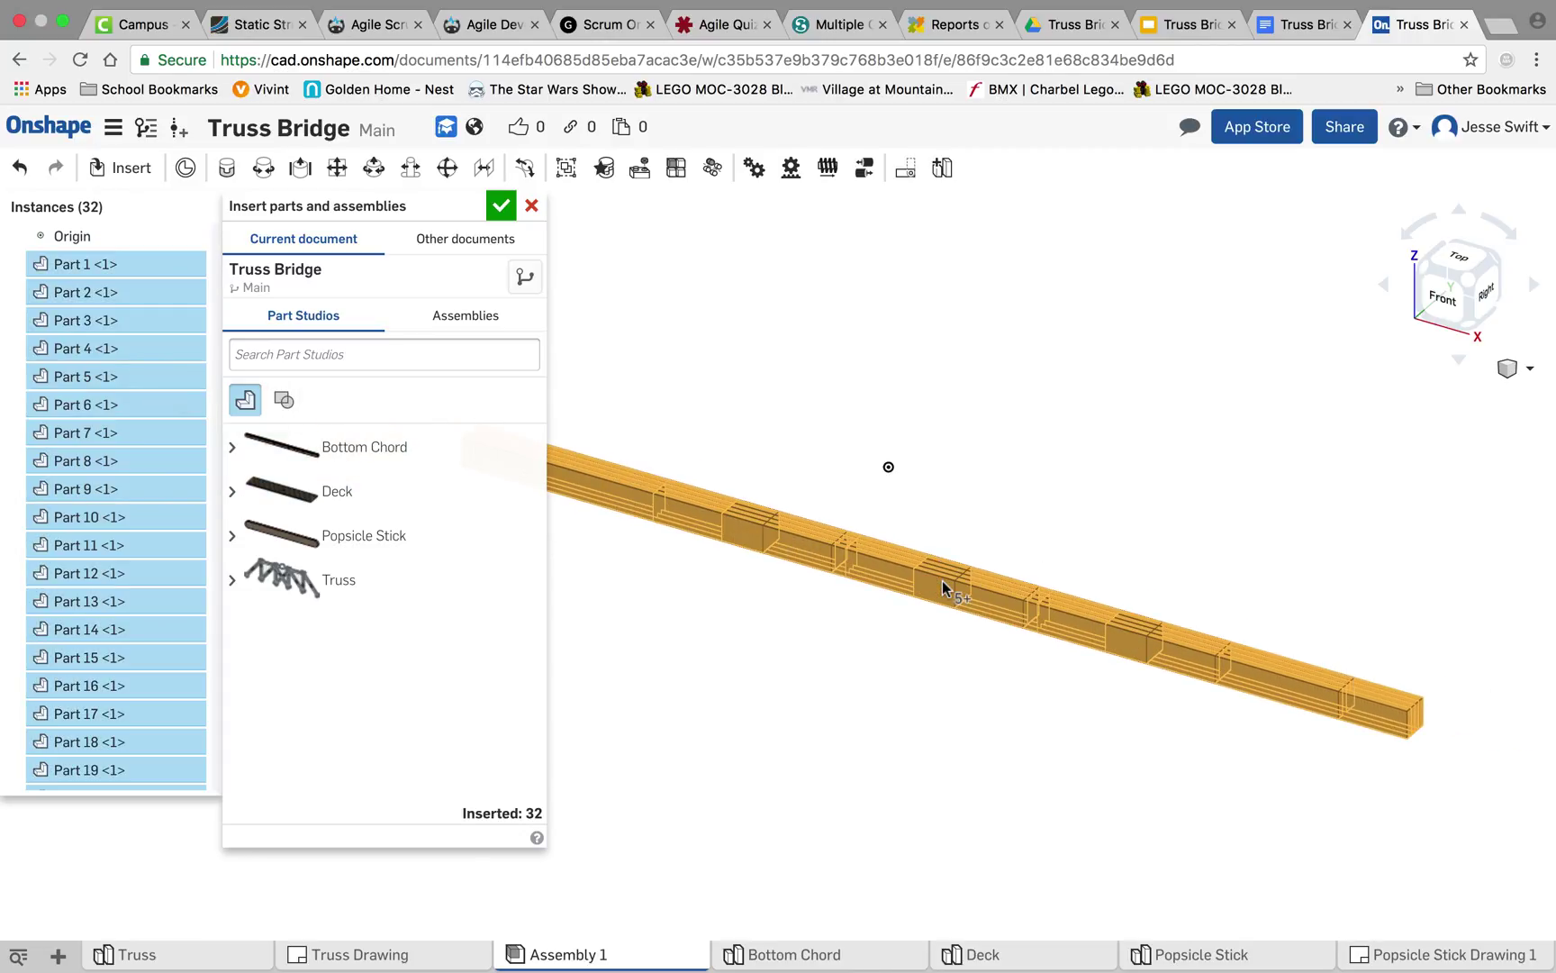
click(942, 580)
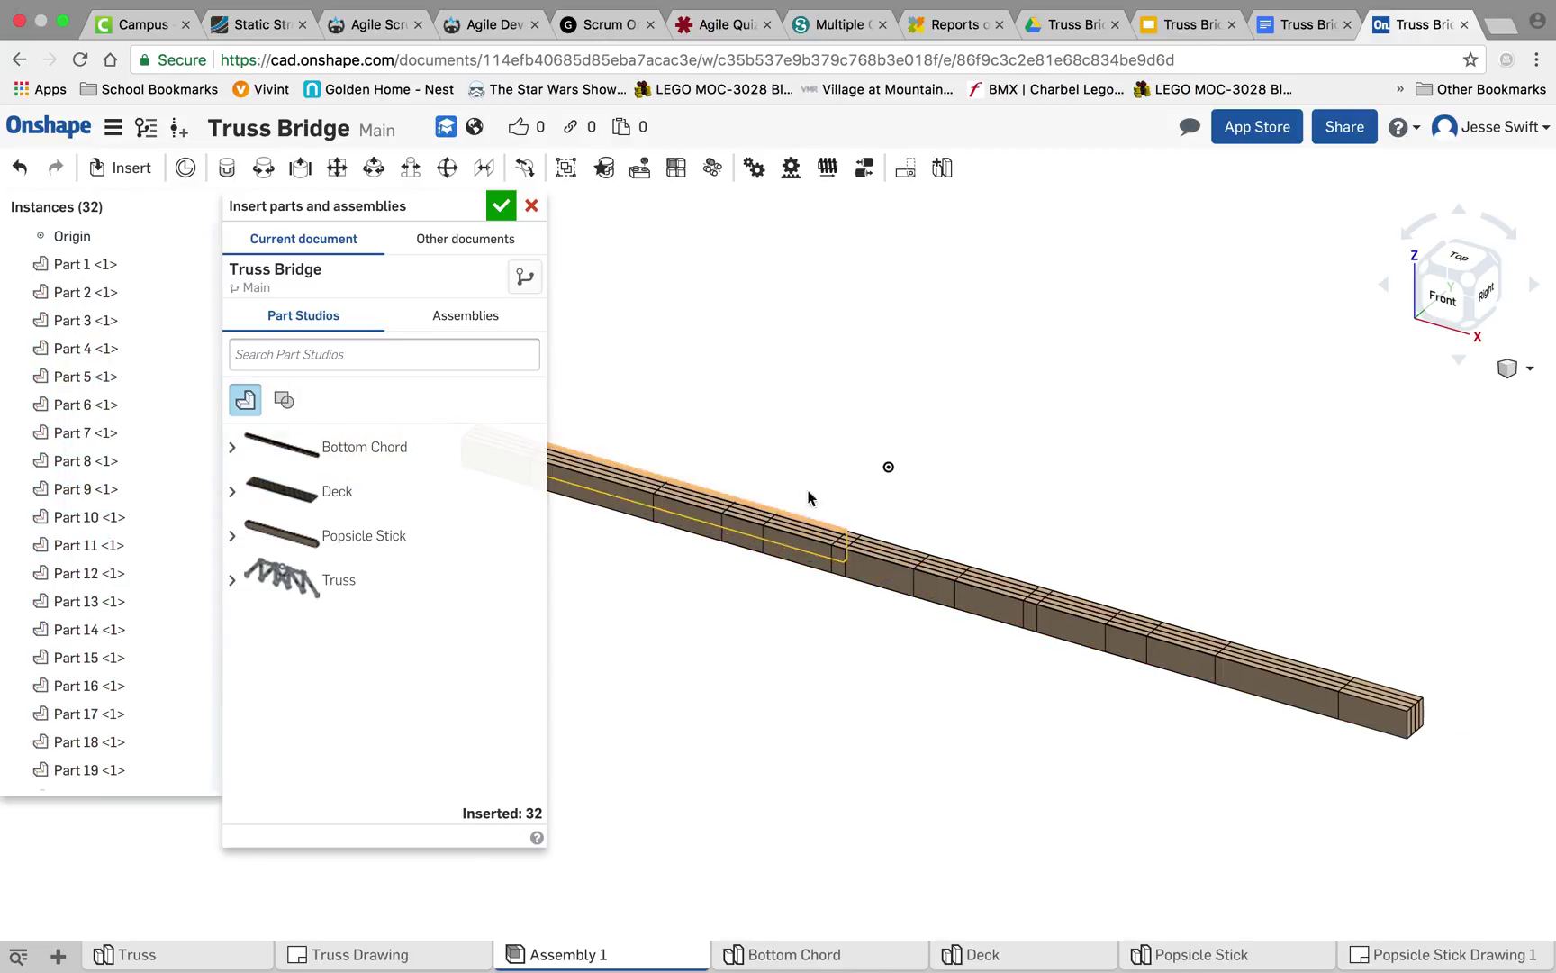
click(502, 209)
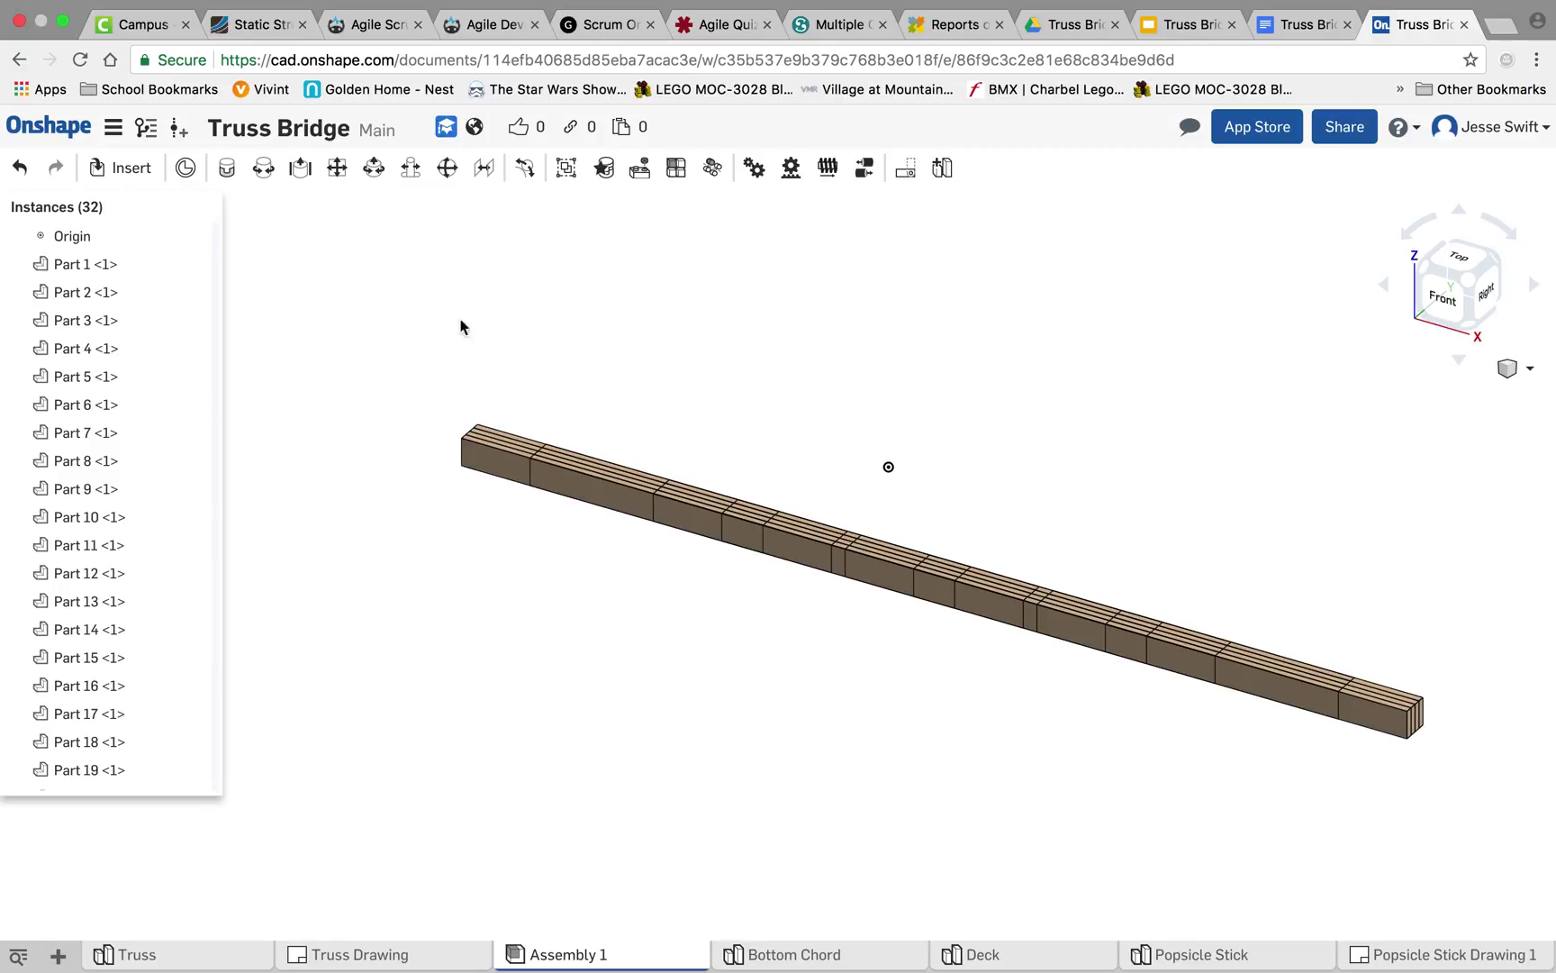
click(1357, 717)
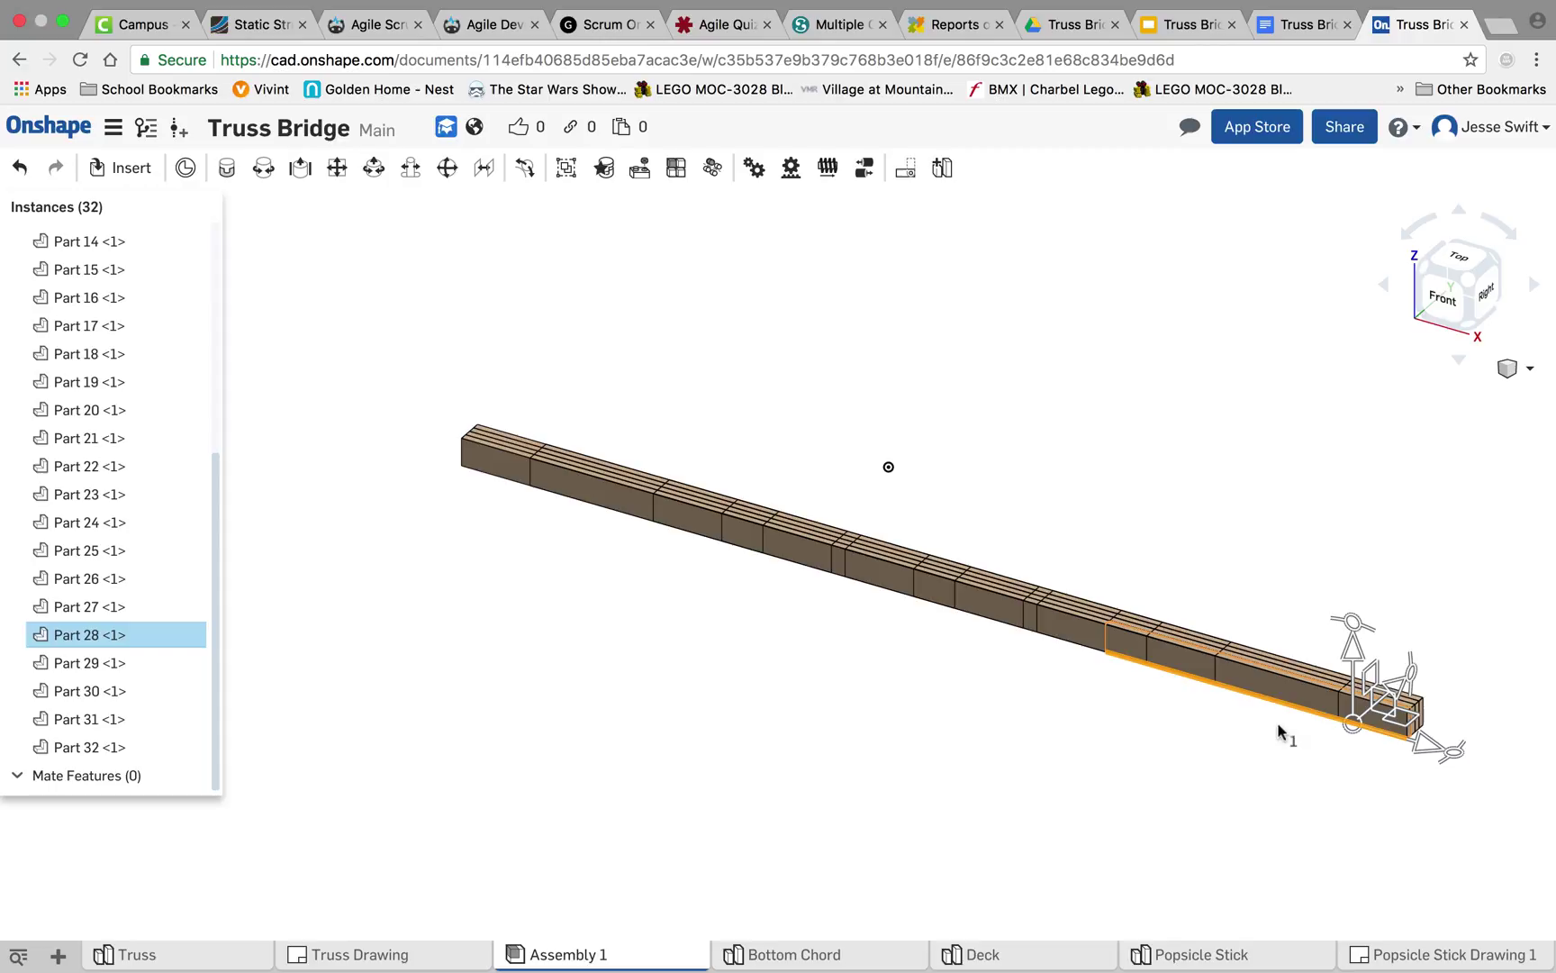
drag(1401, 693, 1263, 814)
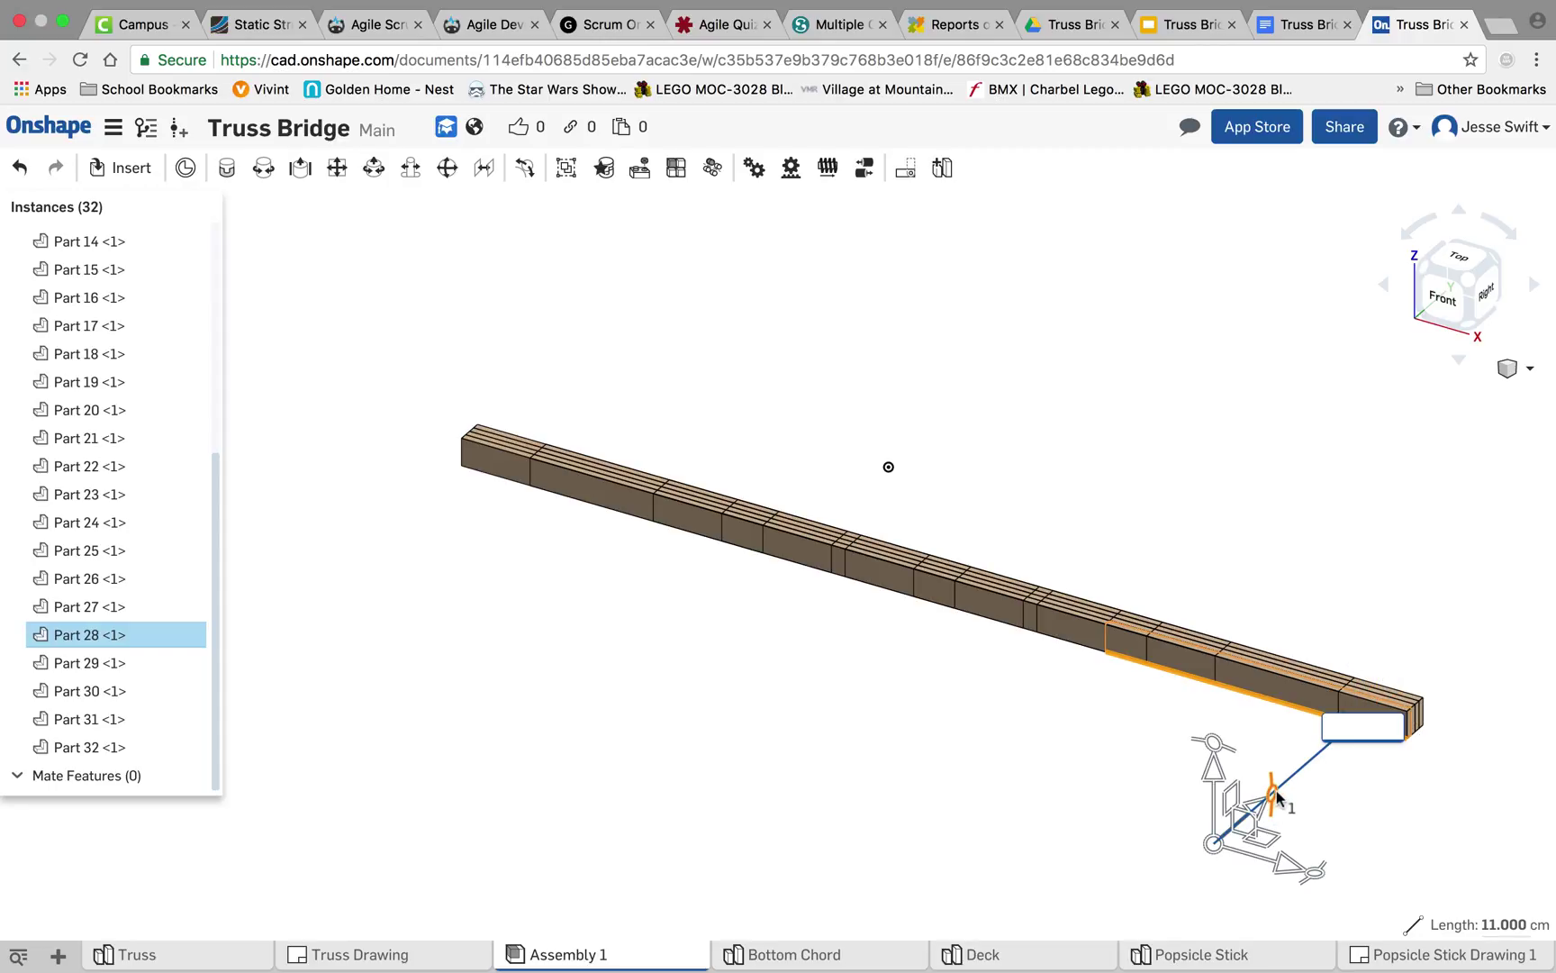
click(1123, 731)
- Group all the bottom chord parts so they stay fixed relative to one another
drag(1479, 760, 414, 338)
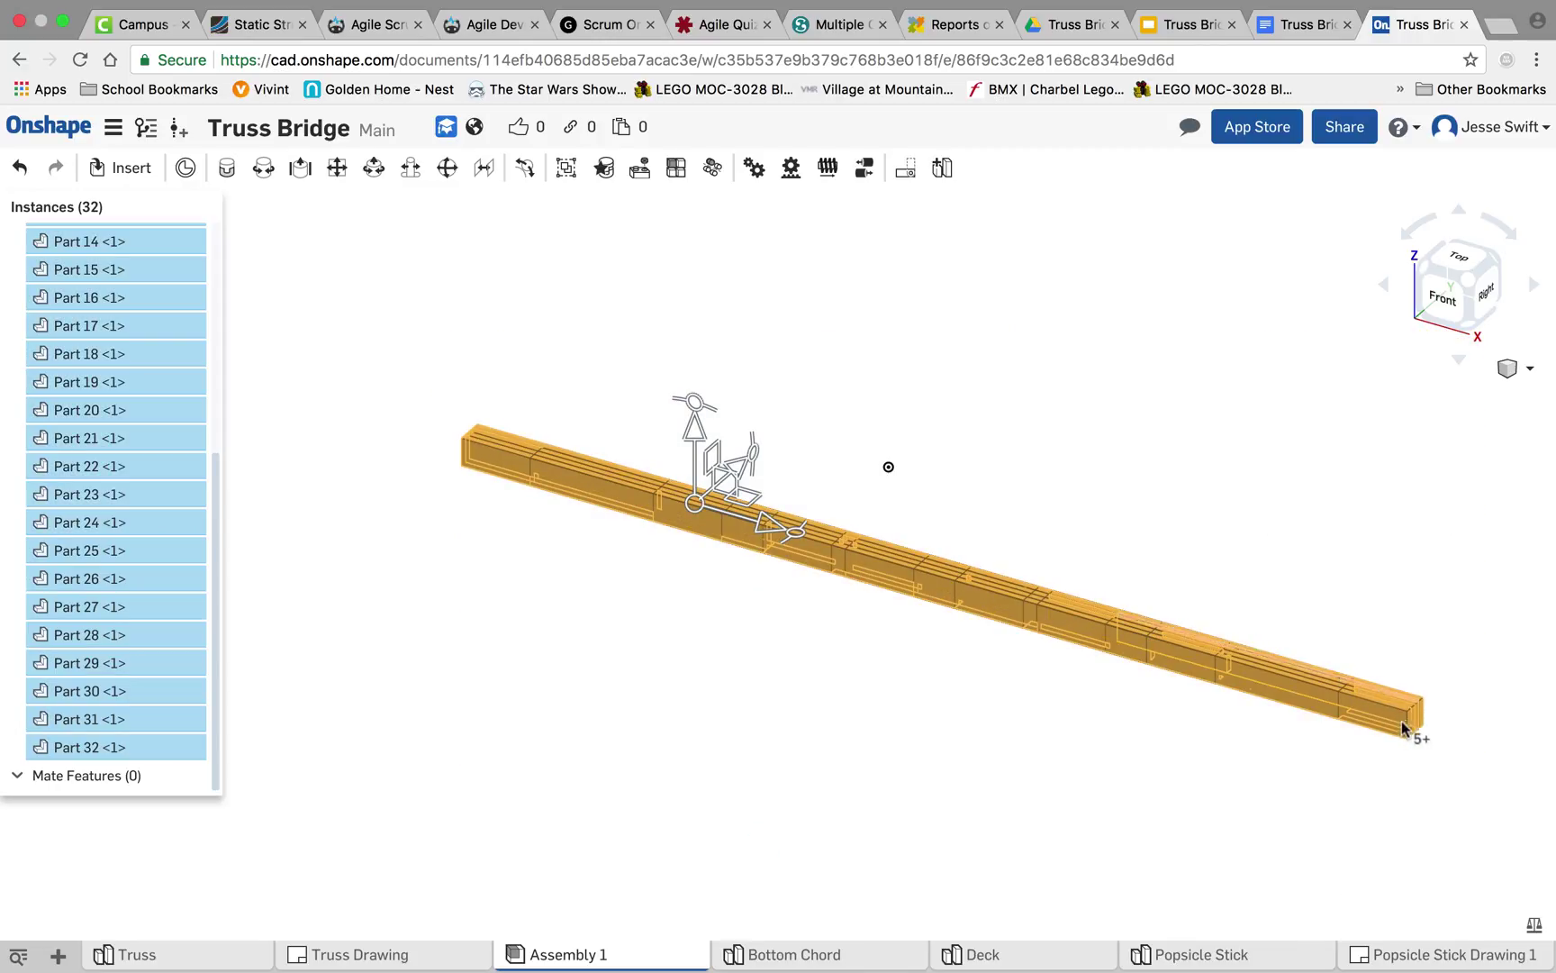
click(568, 172)
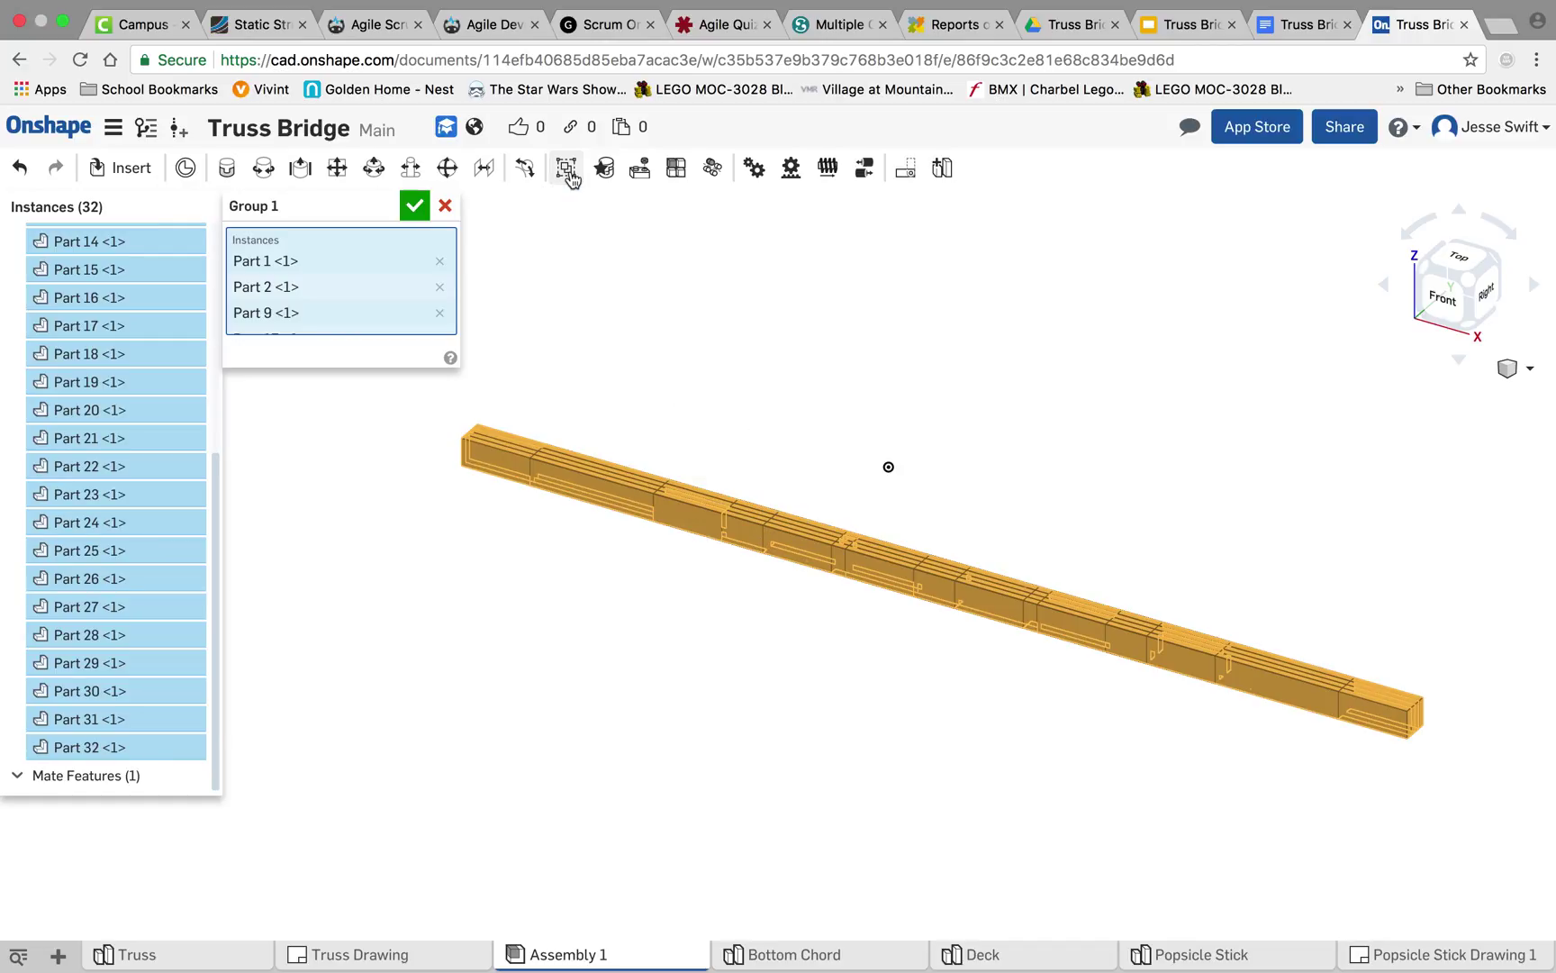
click(415, 209)
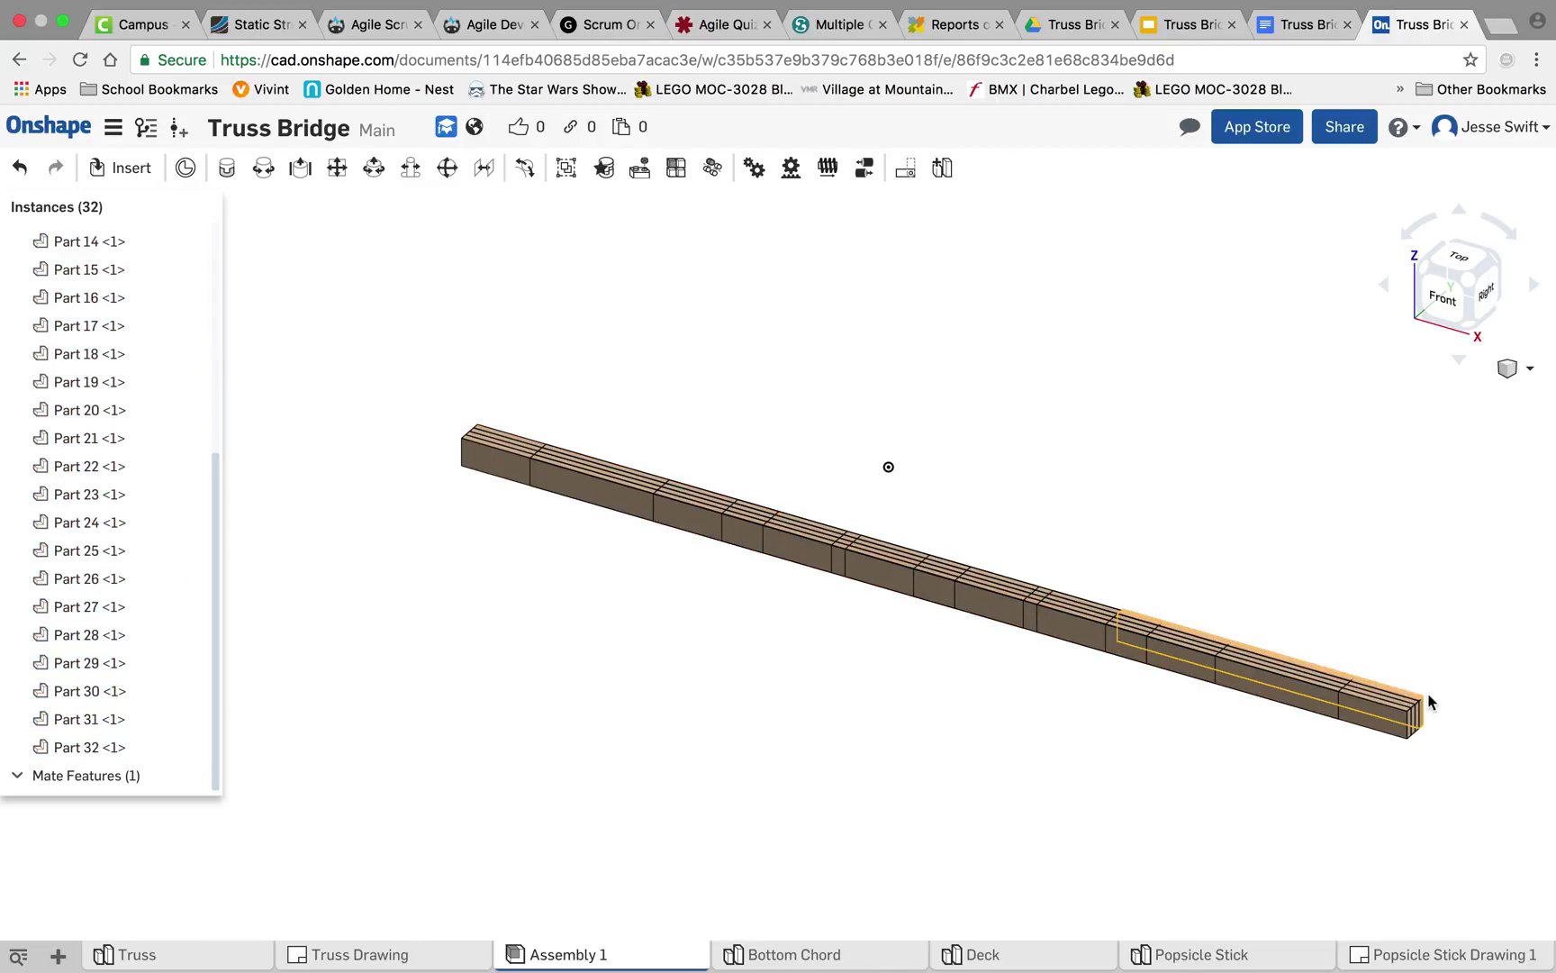
- Create a linear pattern of all the bottom chord parts with 2 instances spaced 6 cm apart, using the chord's long side face as direction
click(675, 179)
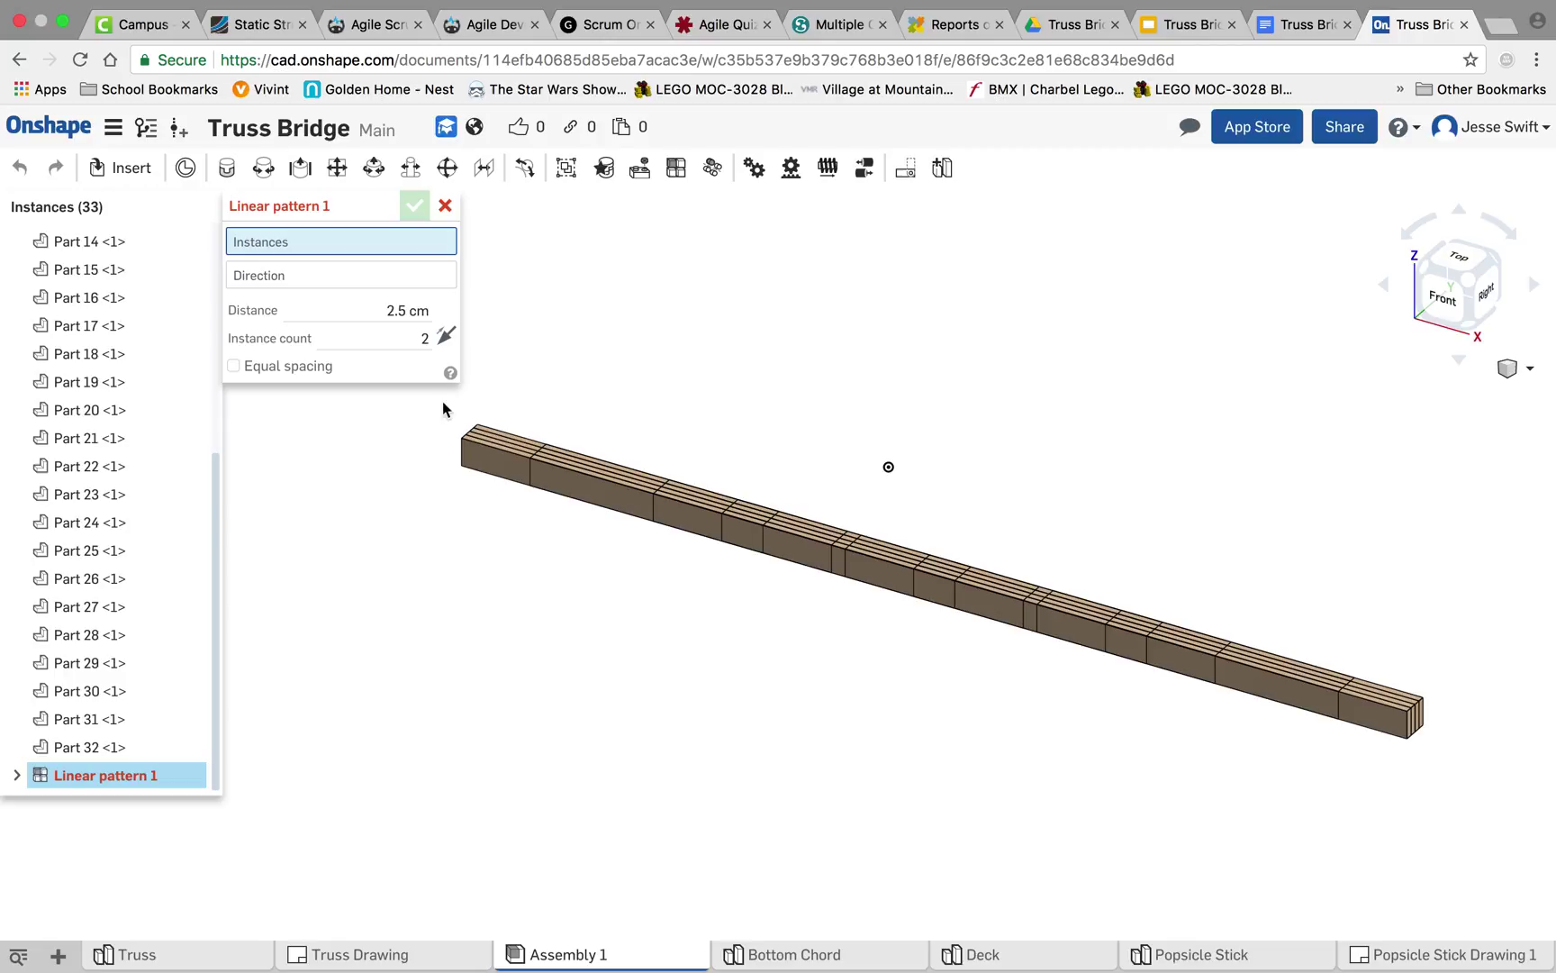
drag(442, 402, 1488, 758)
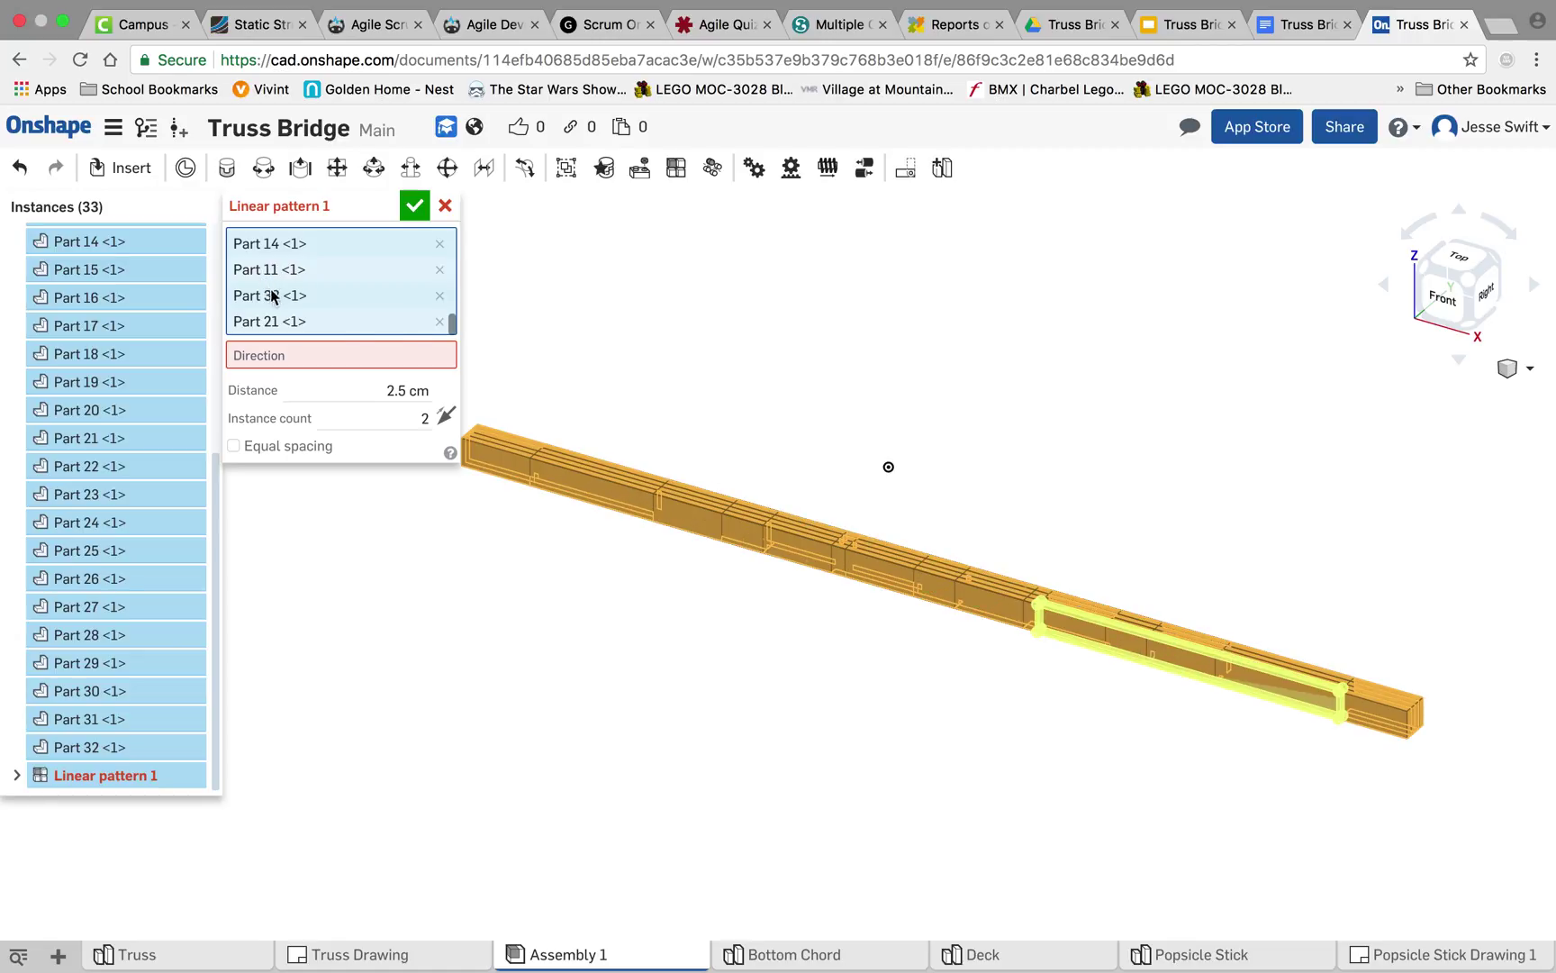
click(292, 355)
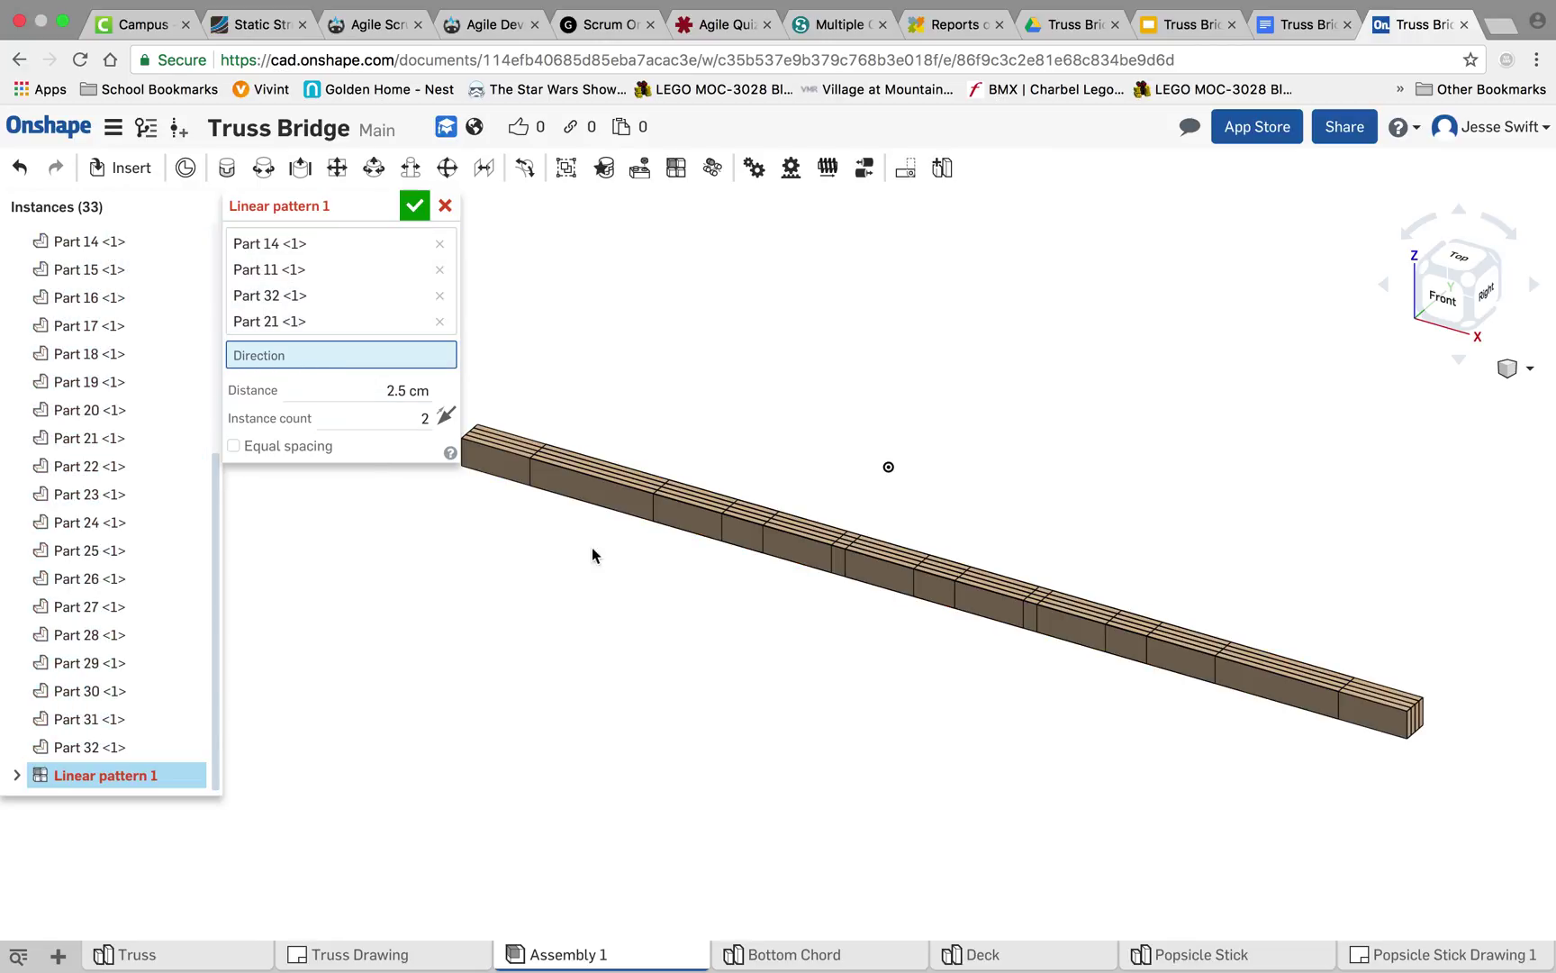
click(605, 503)
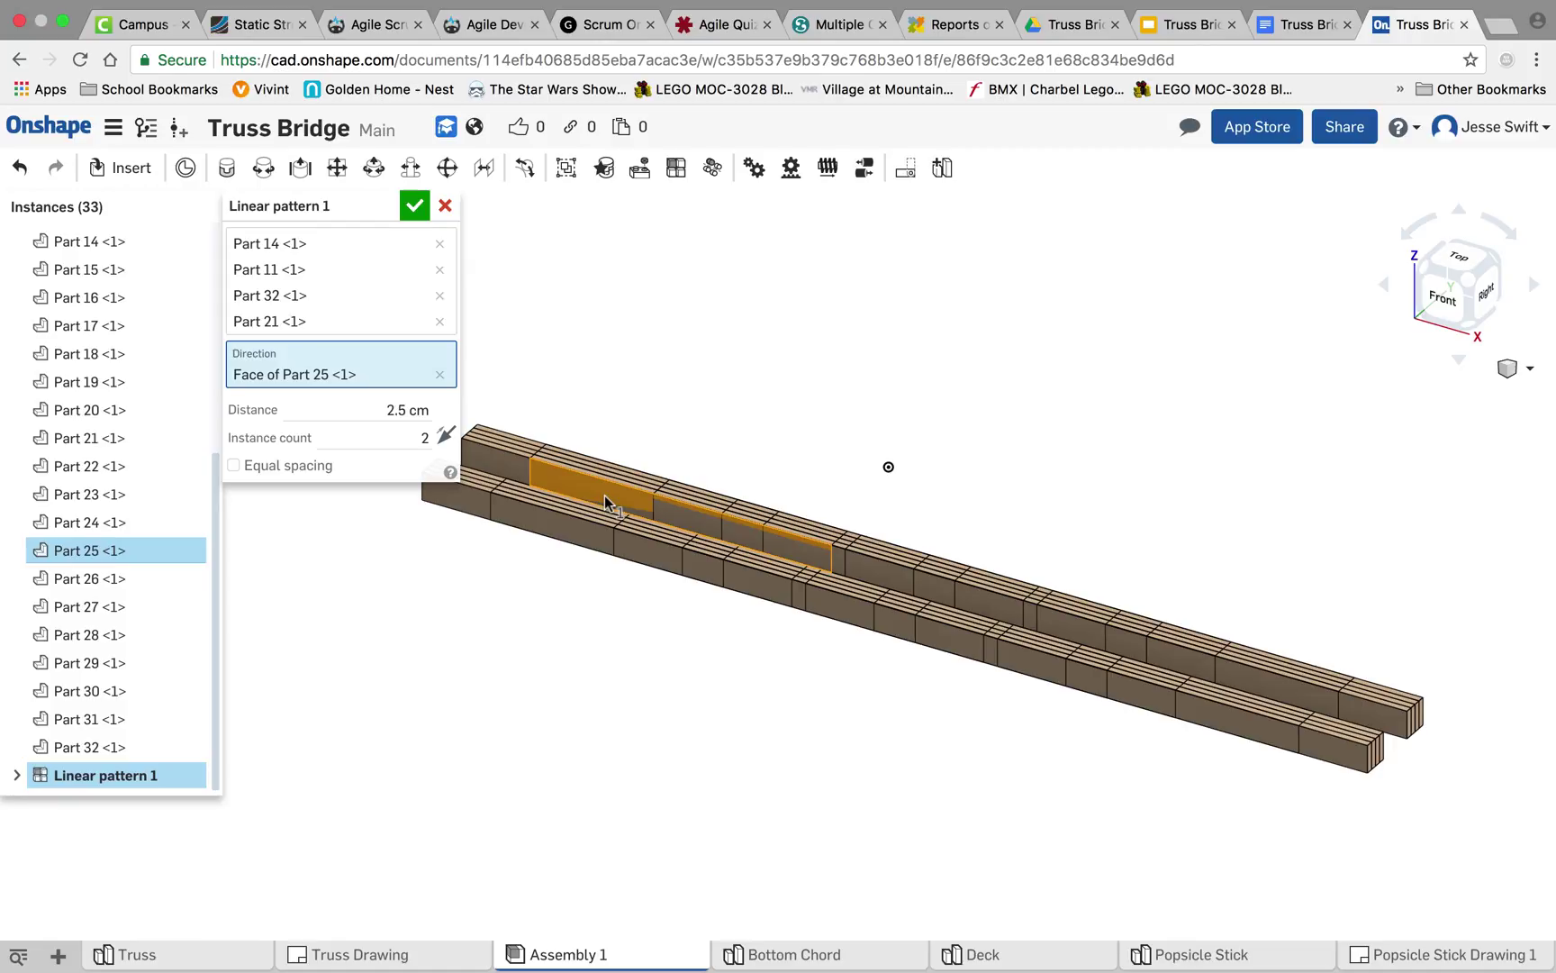
click(392, 412)
click(414, 209)
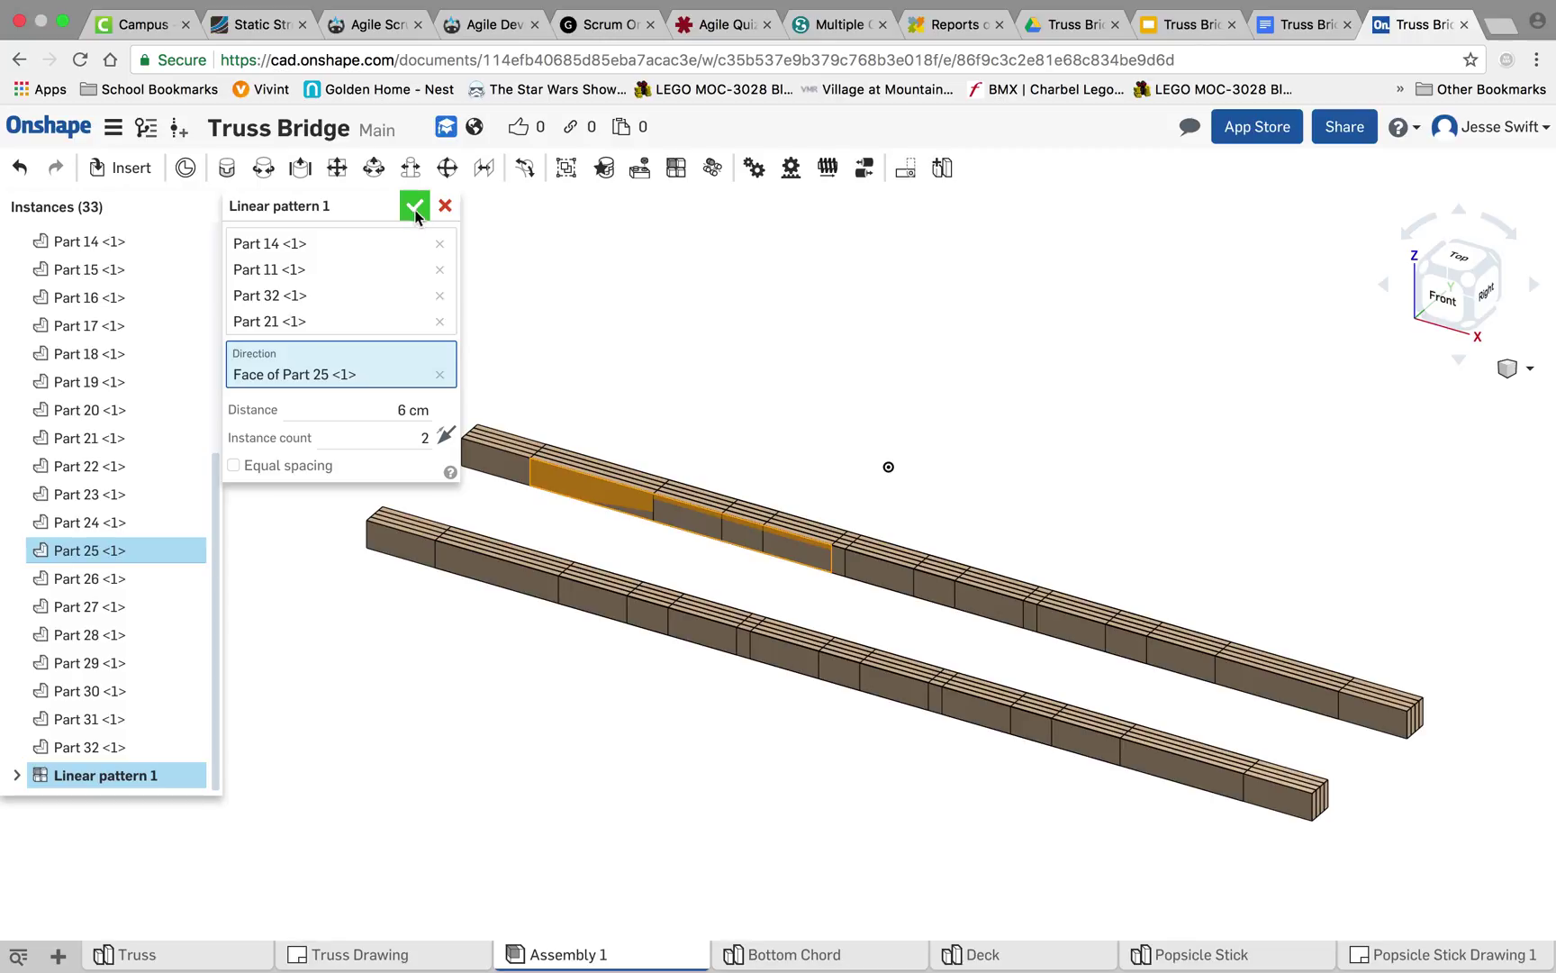
click(414, 209)
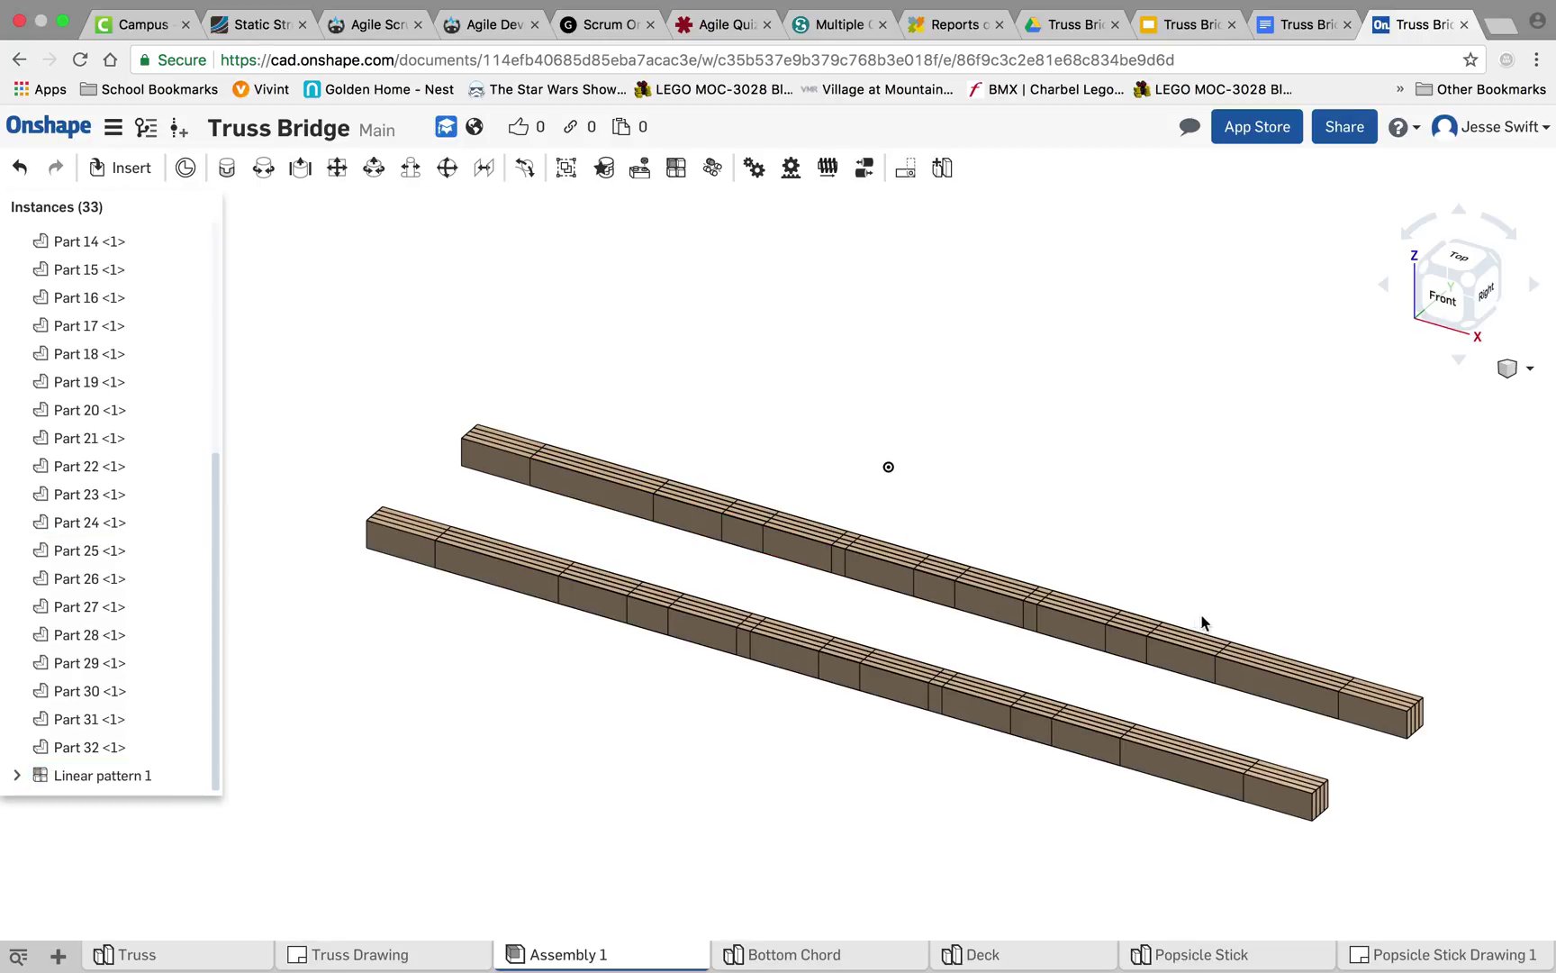
- Insert all the Deck parts into the assembly, placing them beside the two bottom chords
click(1513, 369)
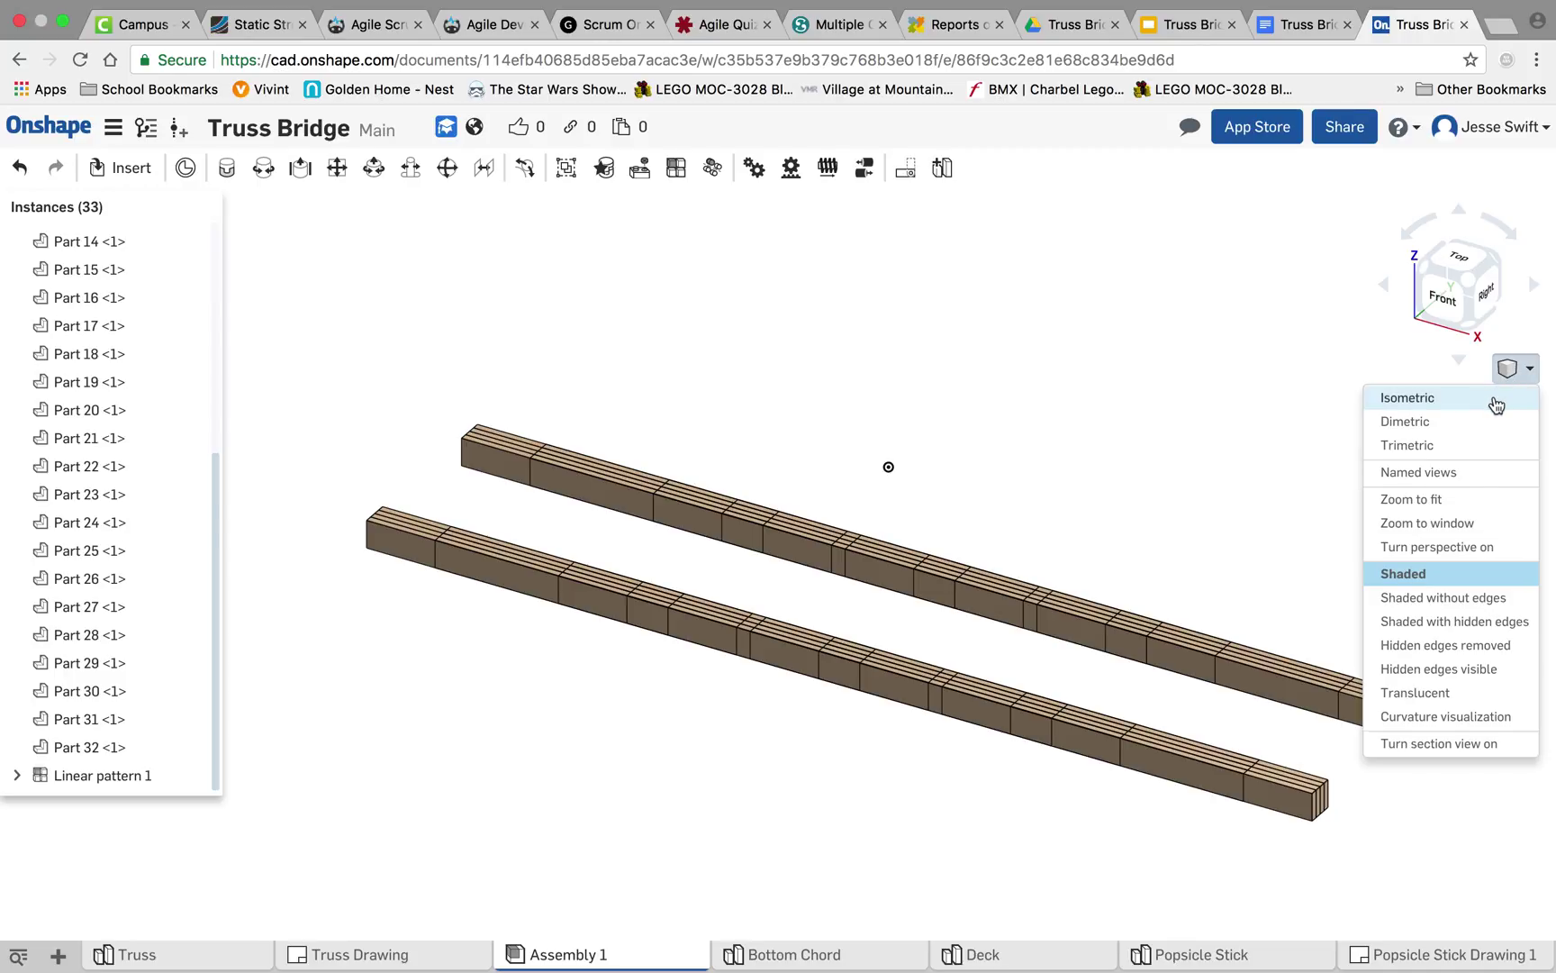
click(1496, 399)
click(1461, 275)
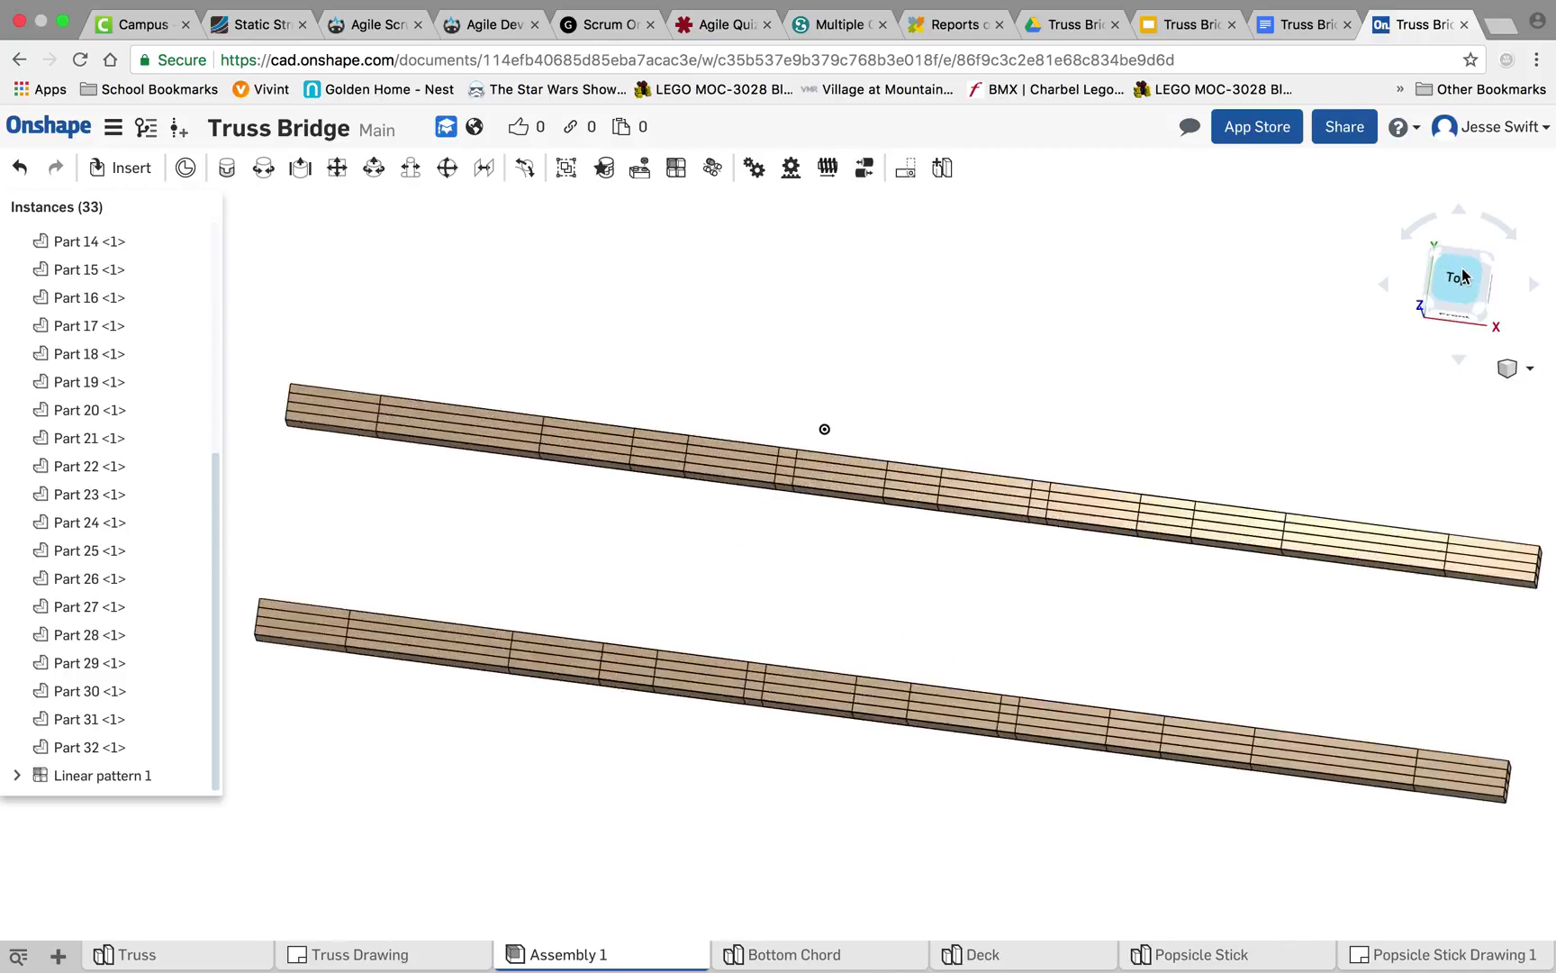
click(1456, 209)
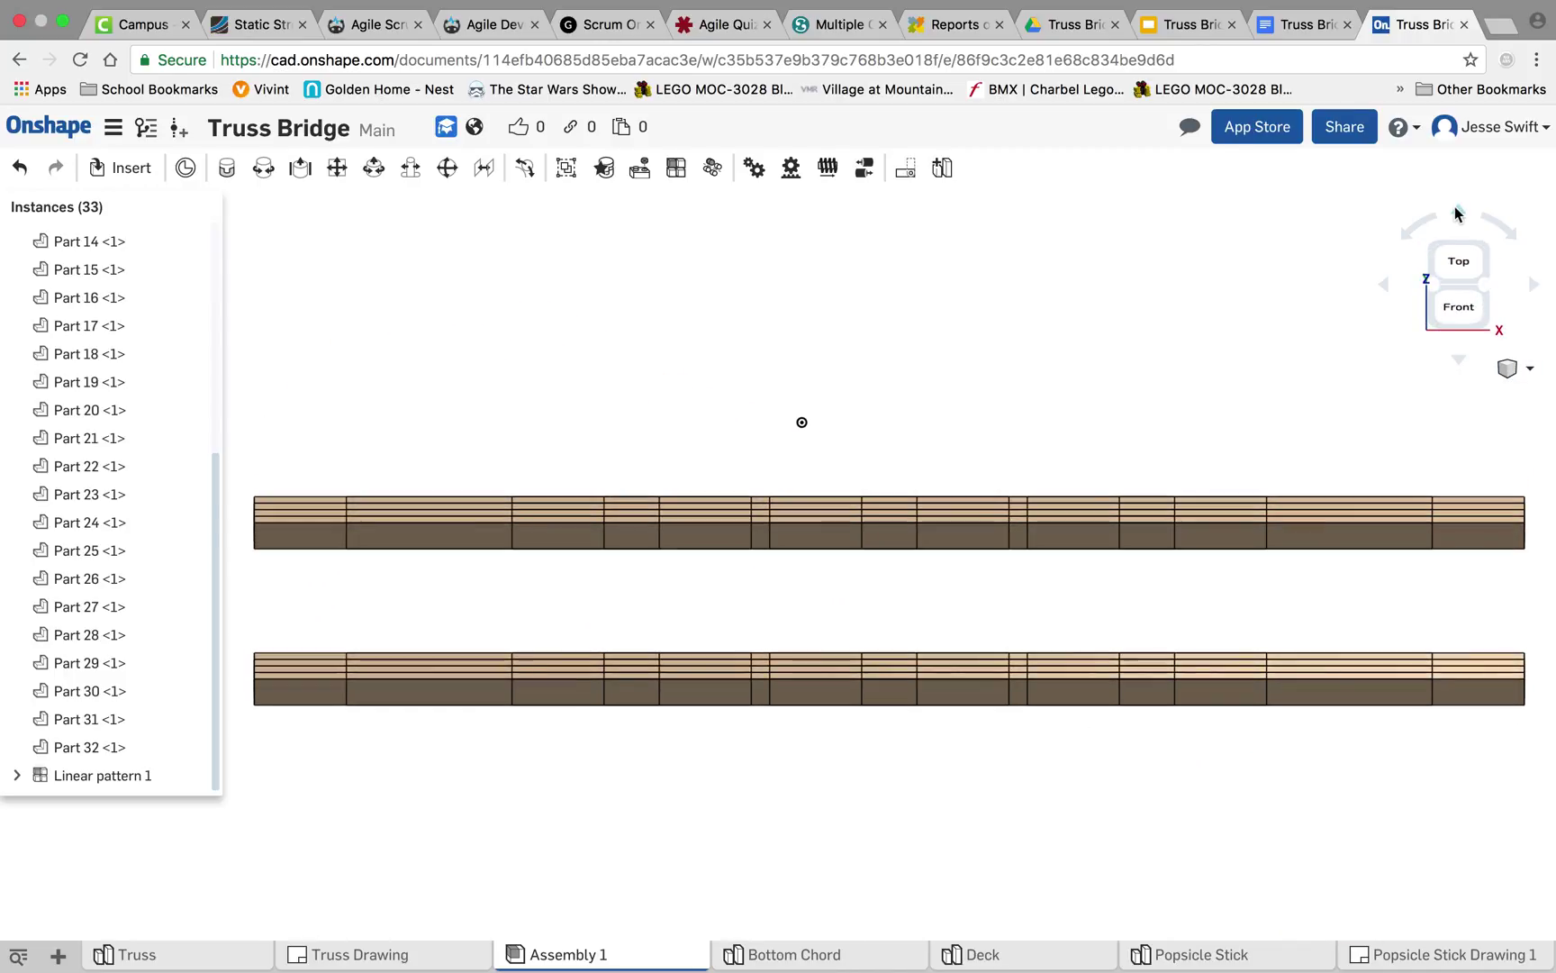
click(1509, 370)
click(1504, 396)
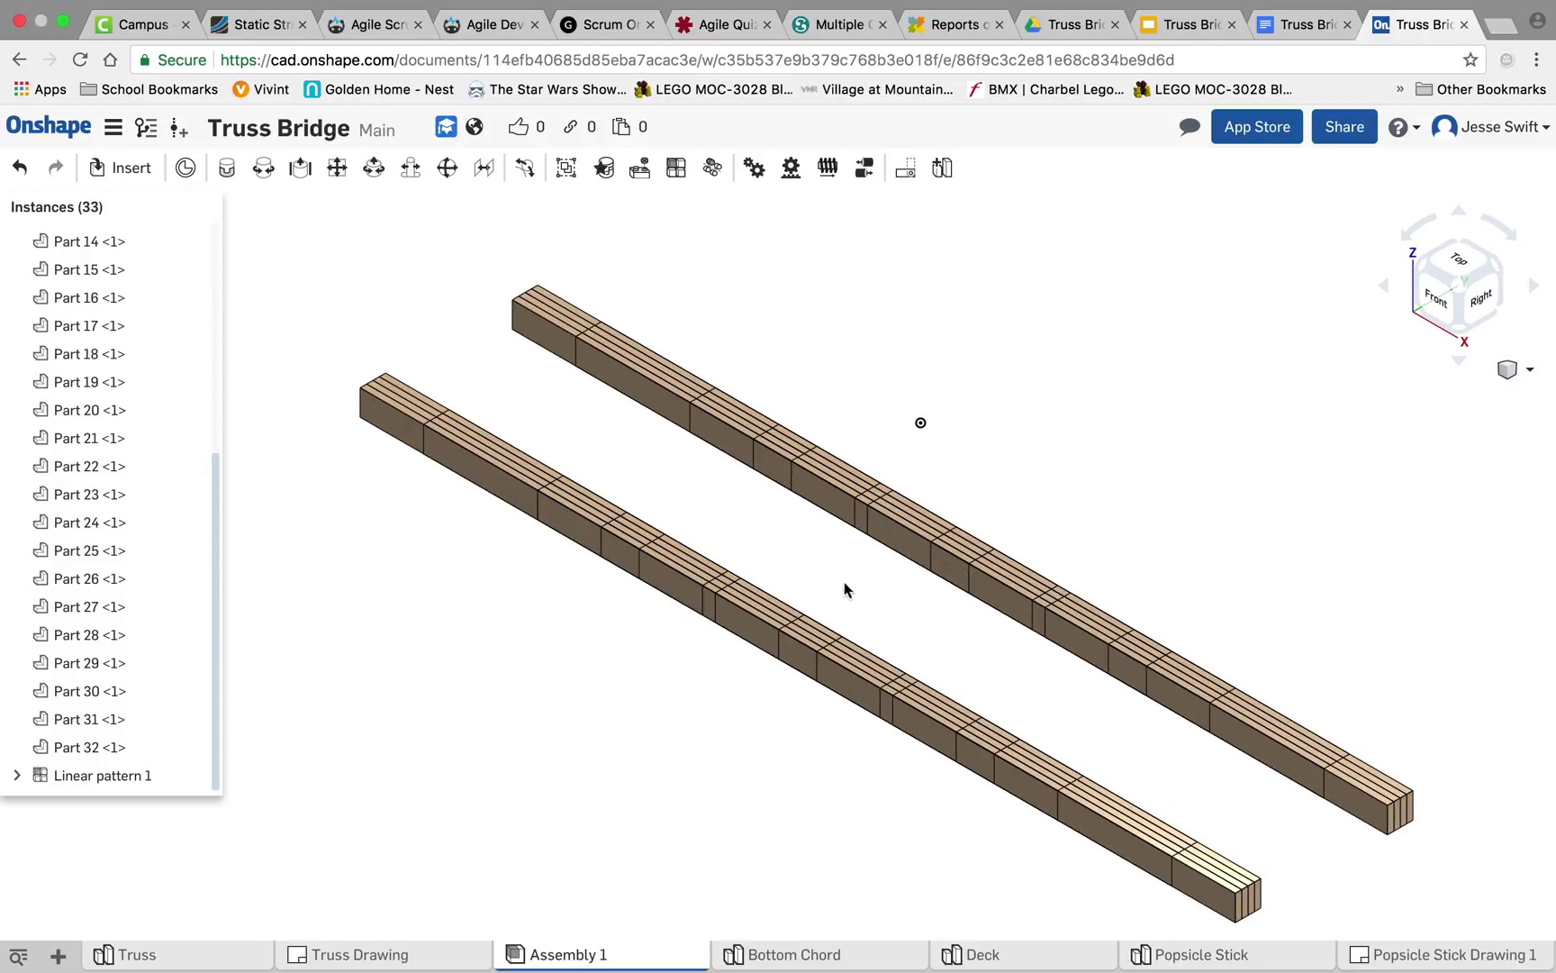
scroll(905, 682, down, 5)
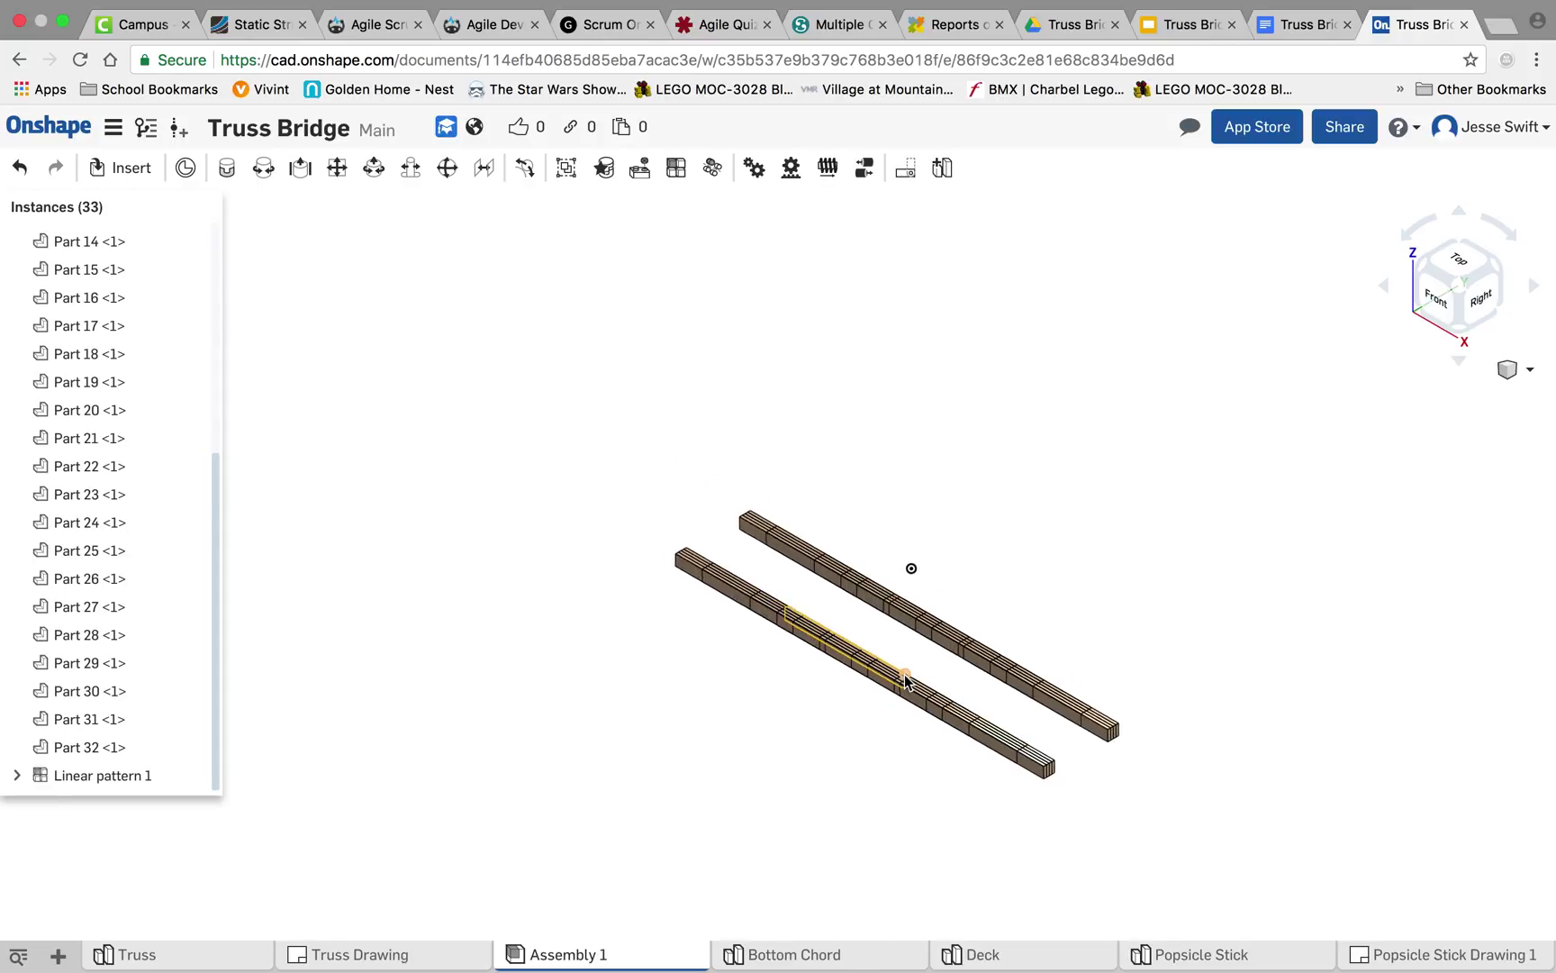
click(132, 169)
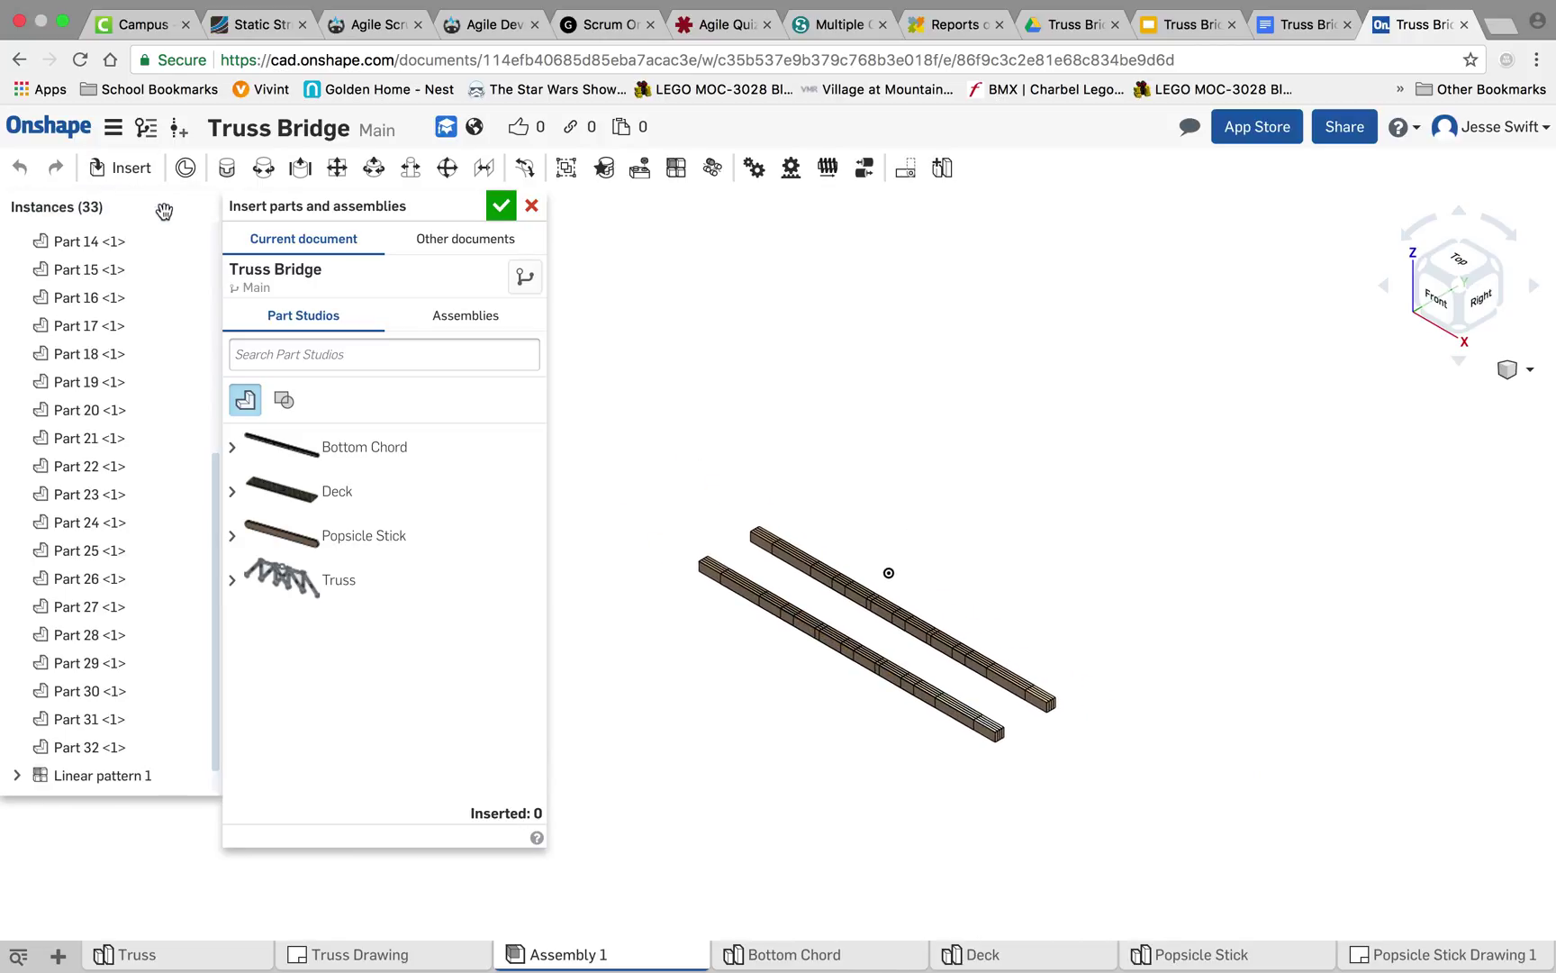
click(354, 496)
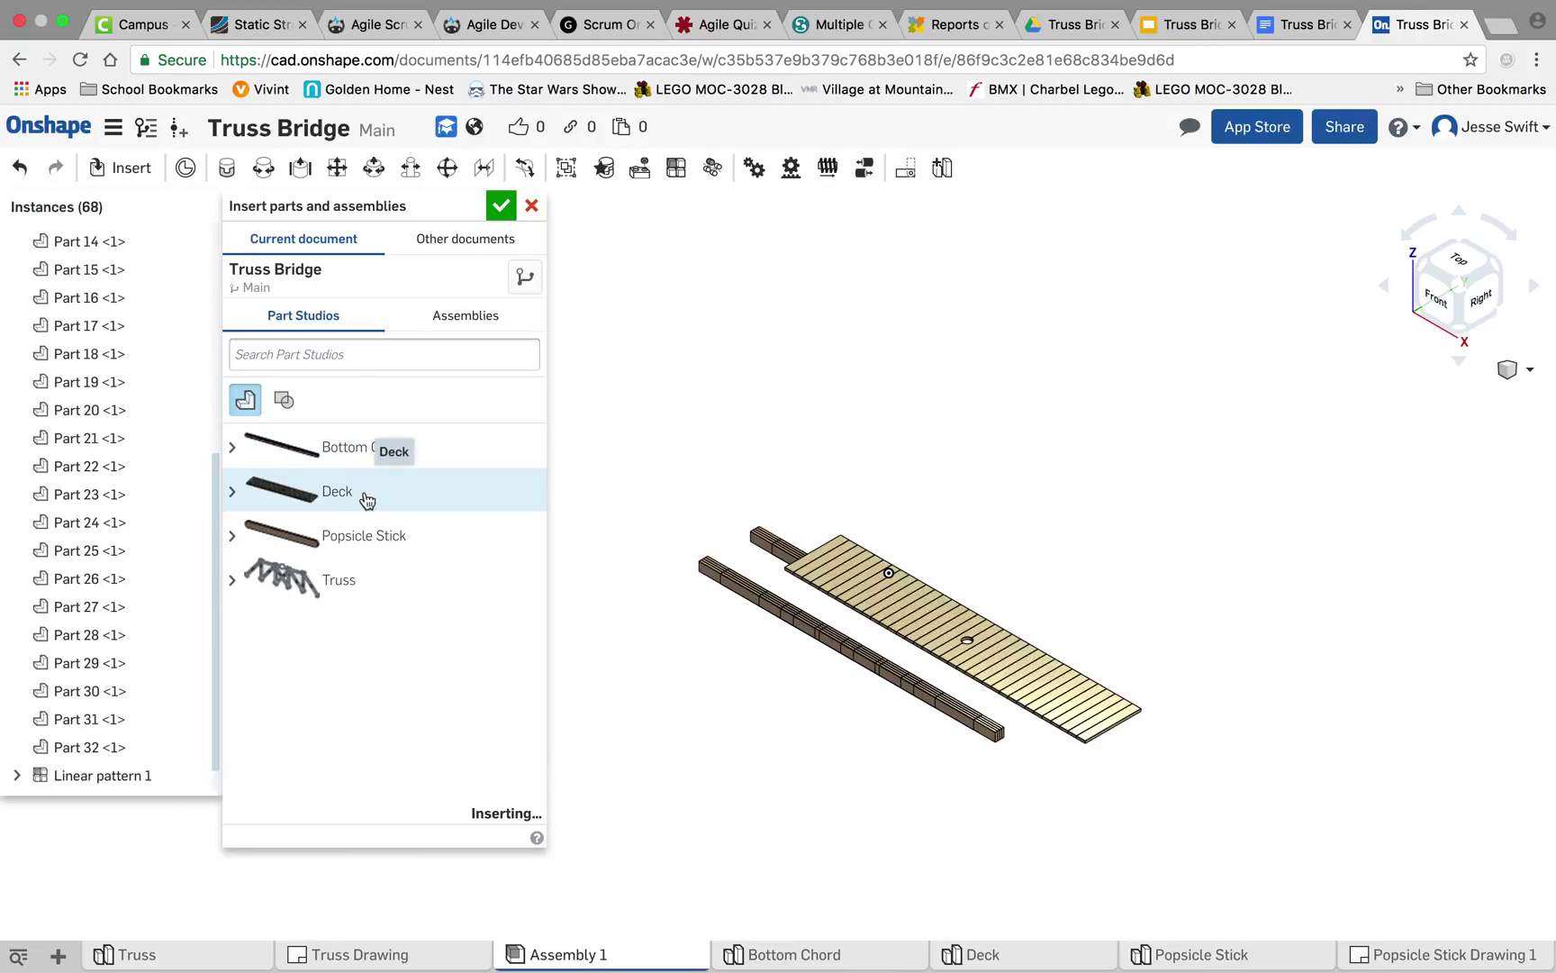
click(977, 580)
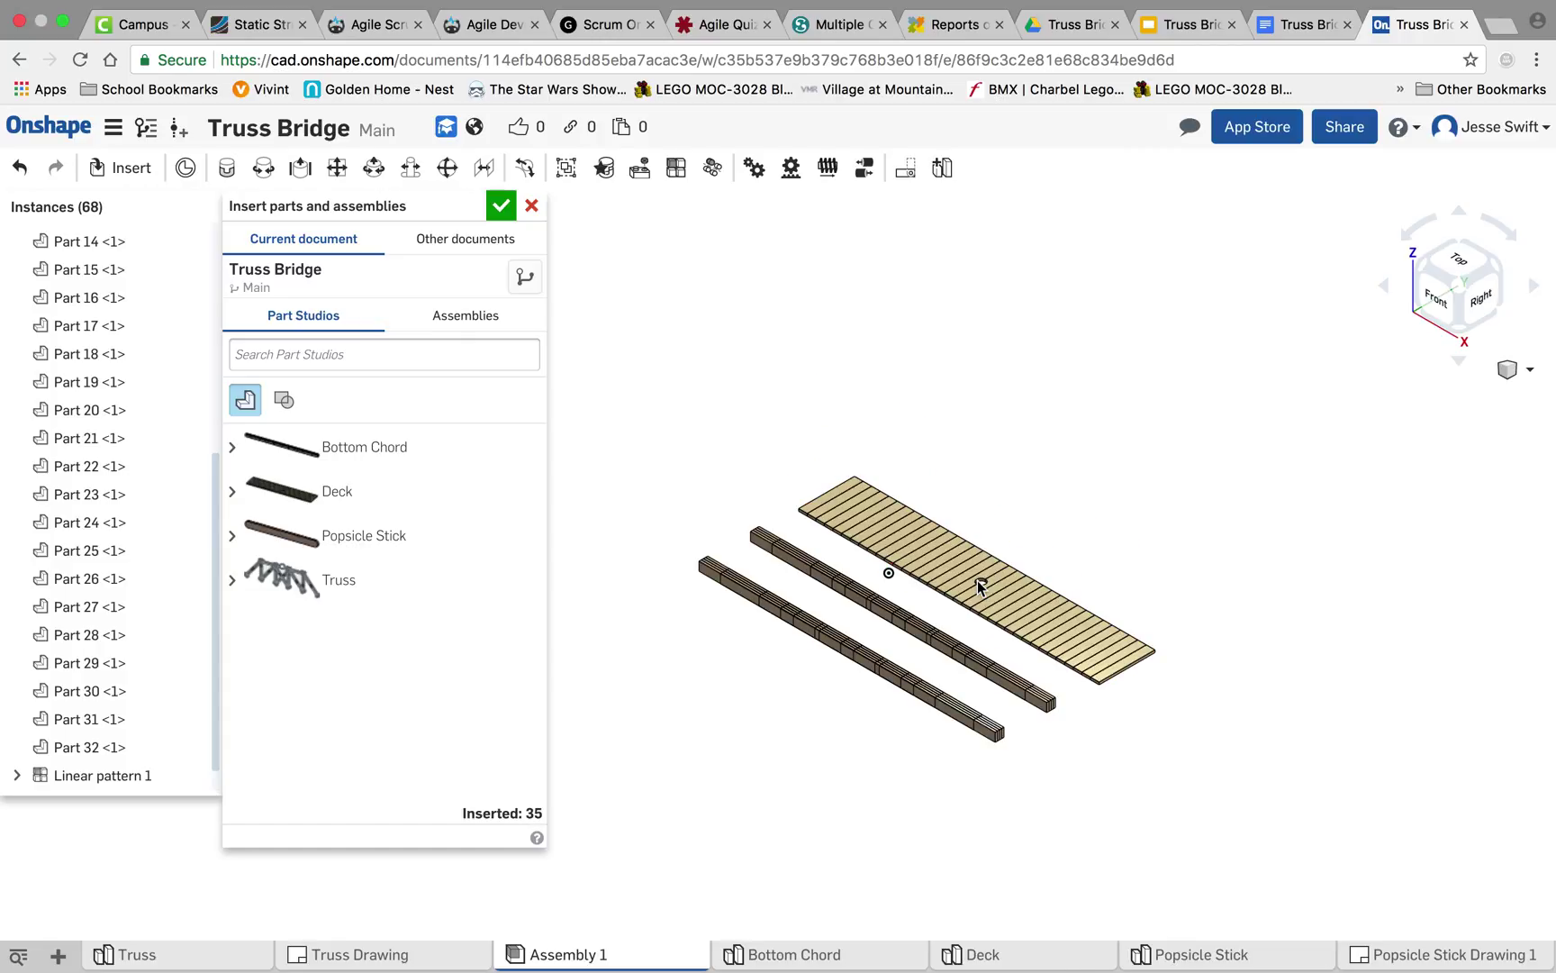
click(500, 207)
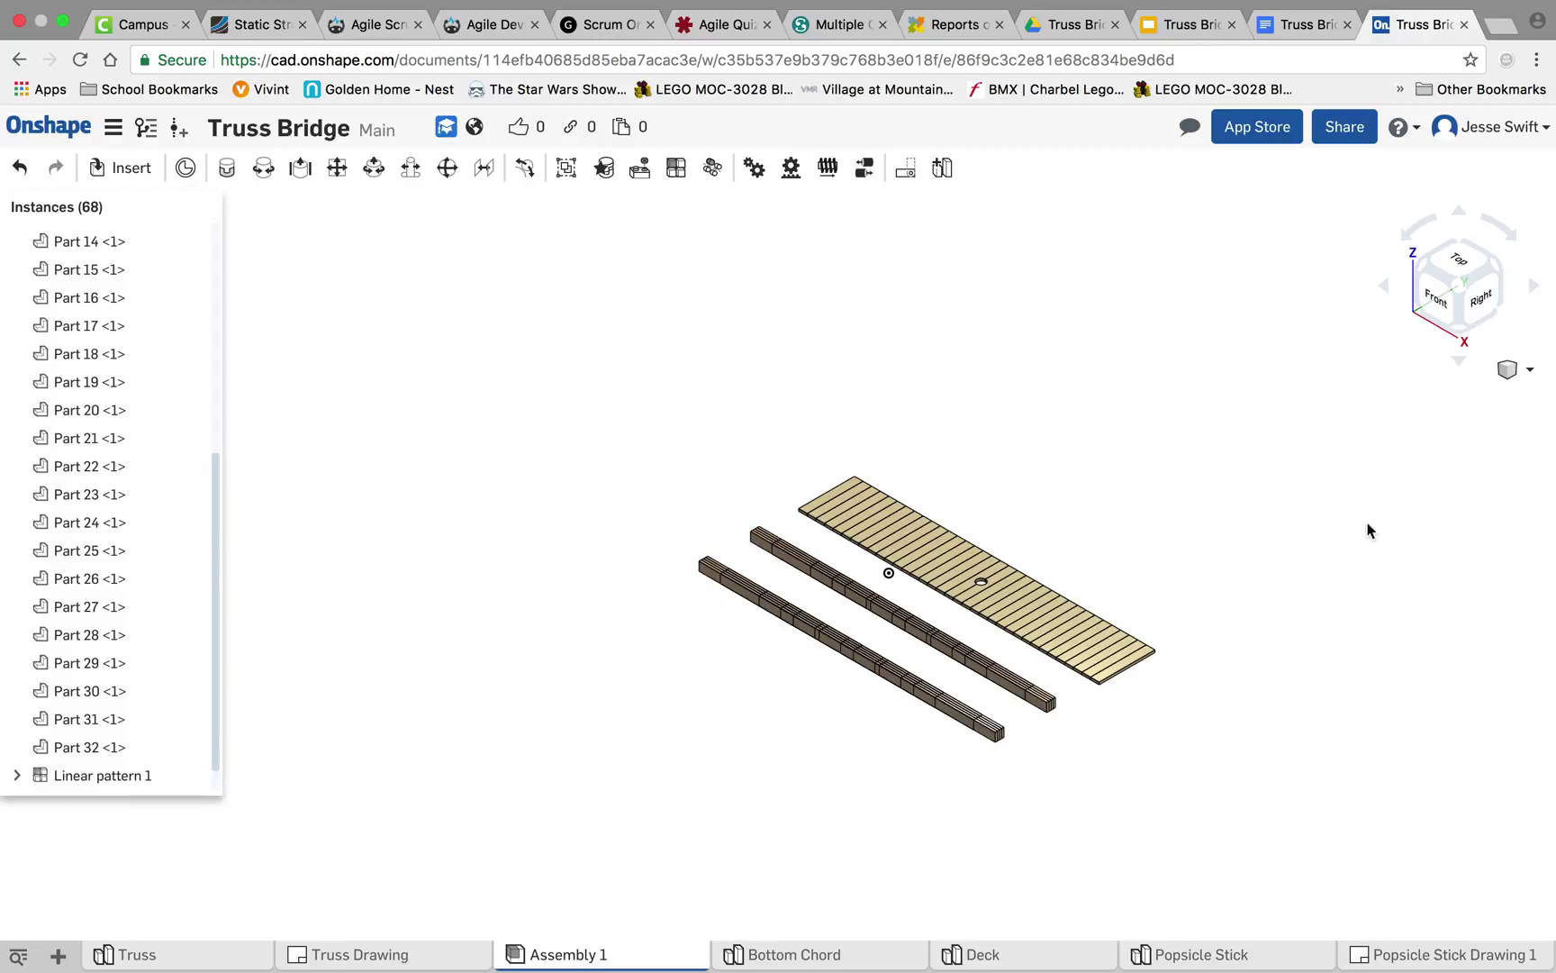
- Group all the deck parts and name the group "Deck Group"
click(1459, 261)
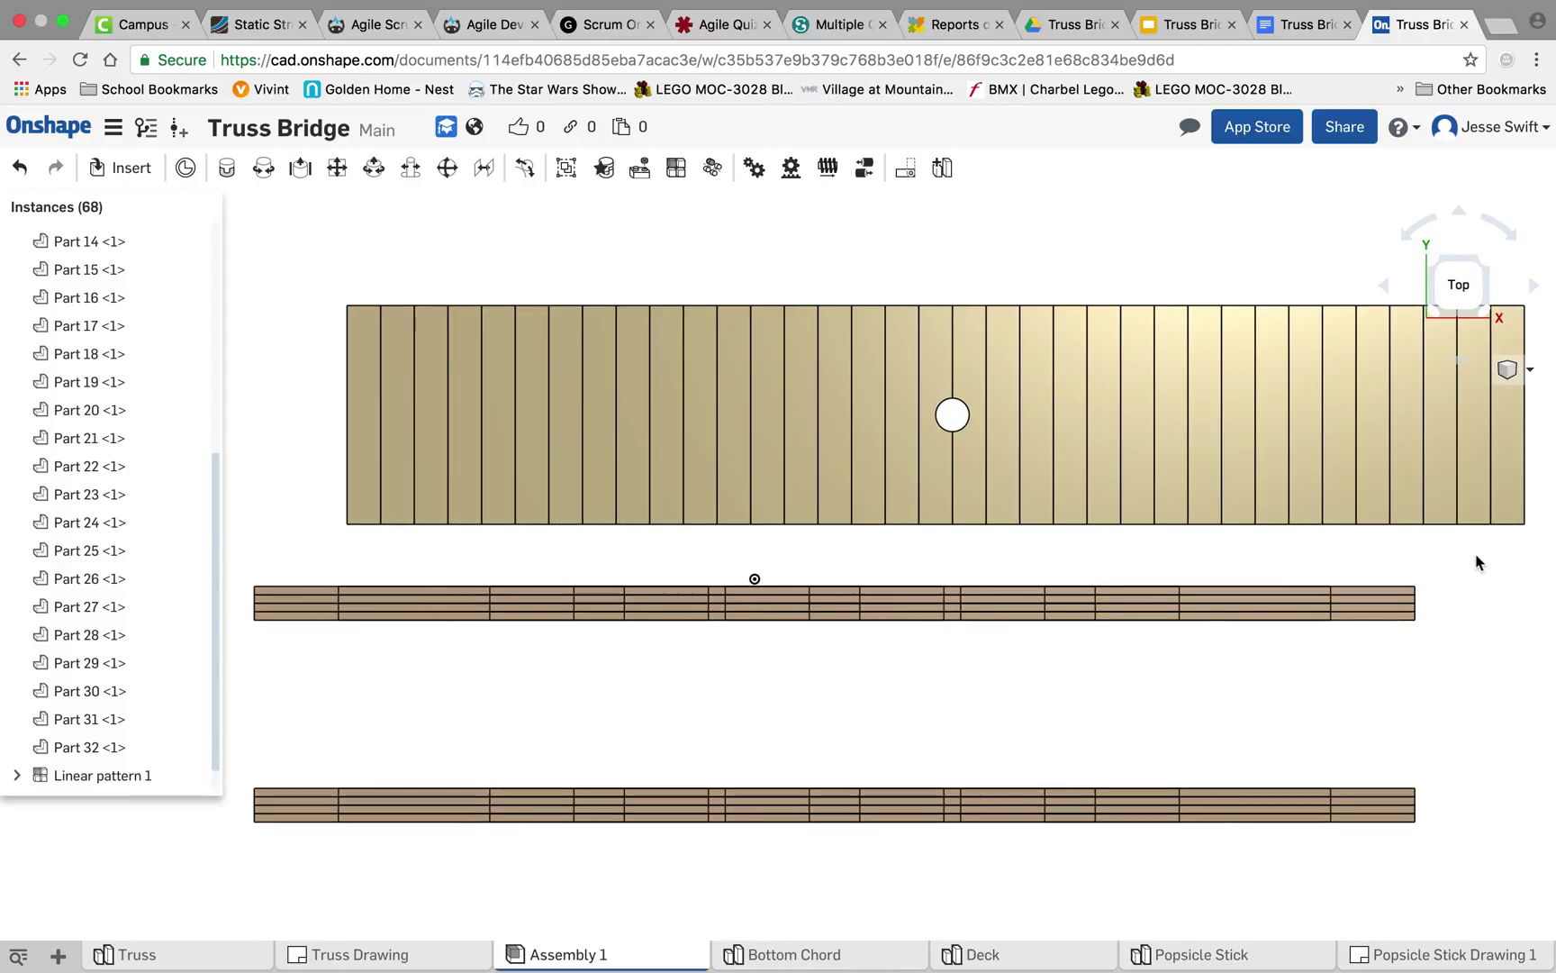
scroll(1460, 553, down, 5)
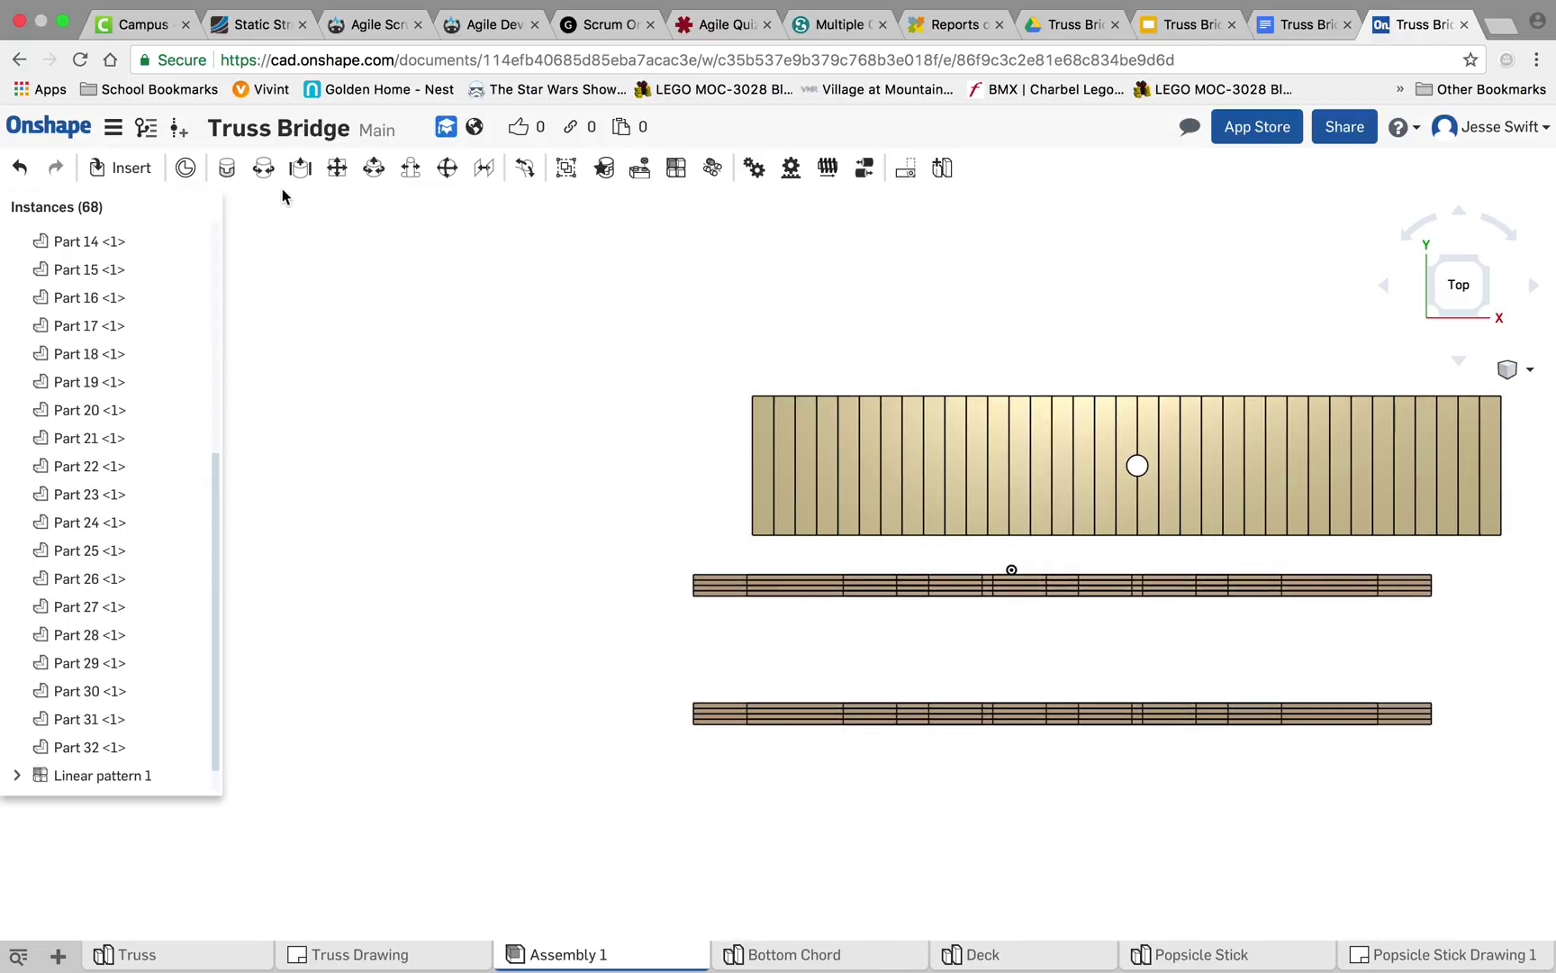
click(567, 168)
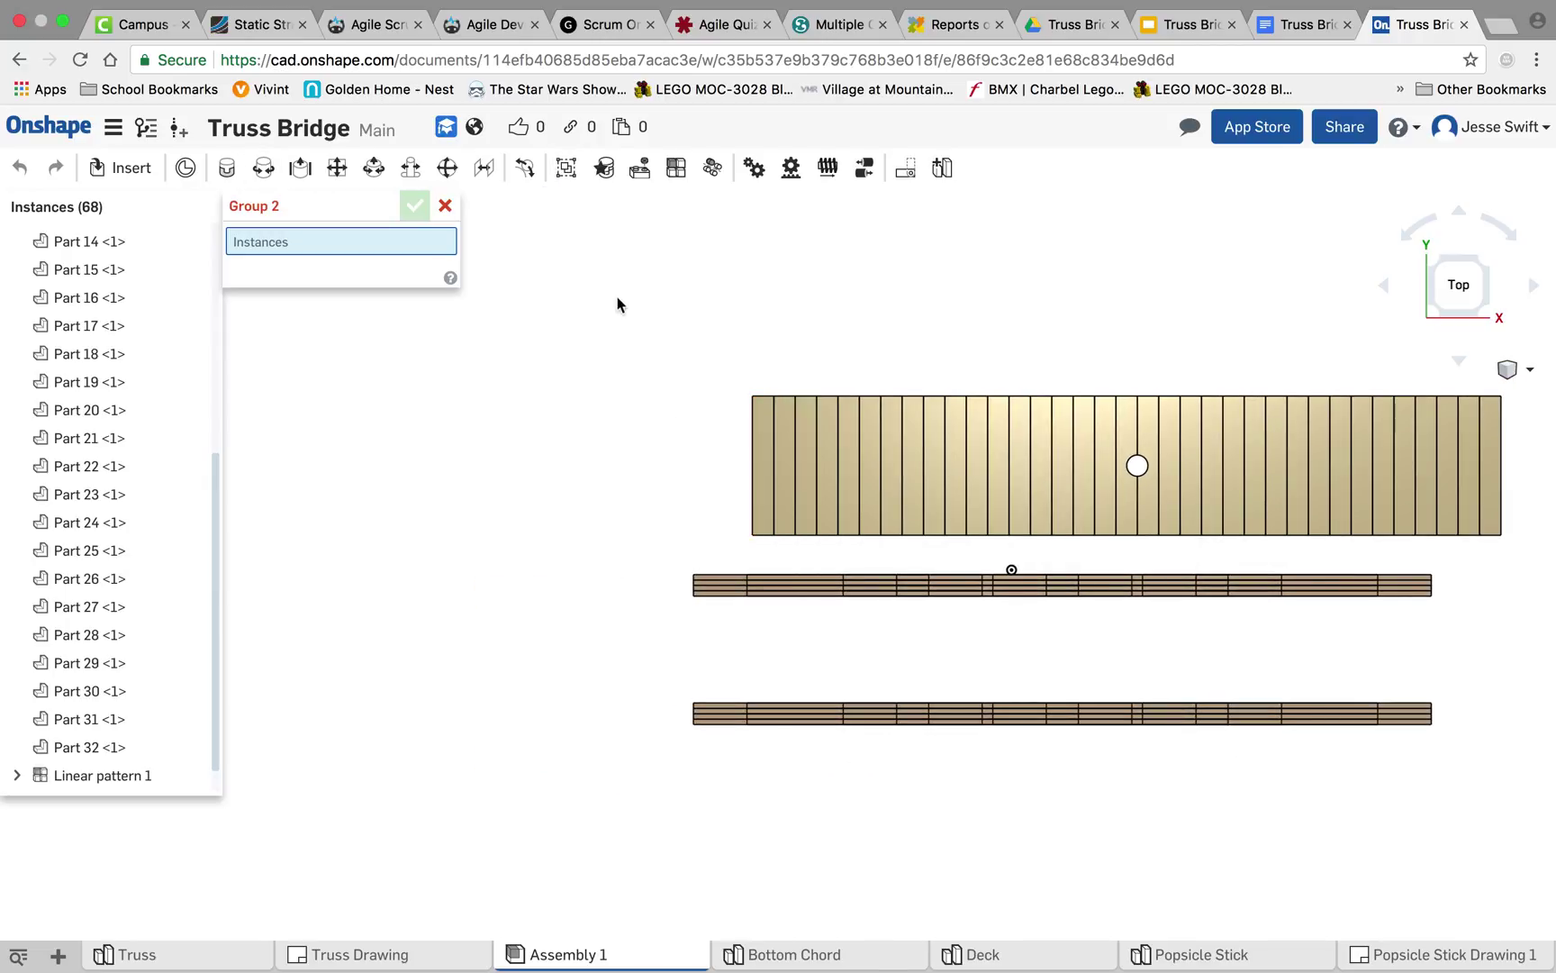
drag(673, 348, 1520, 551)
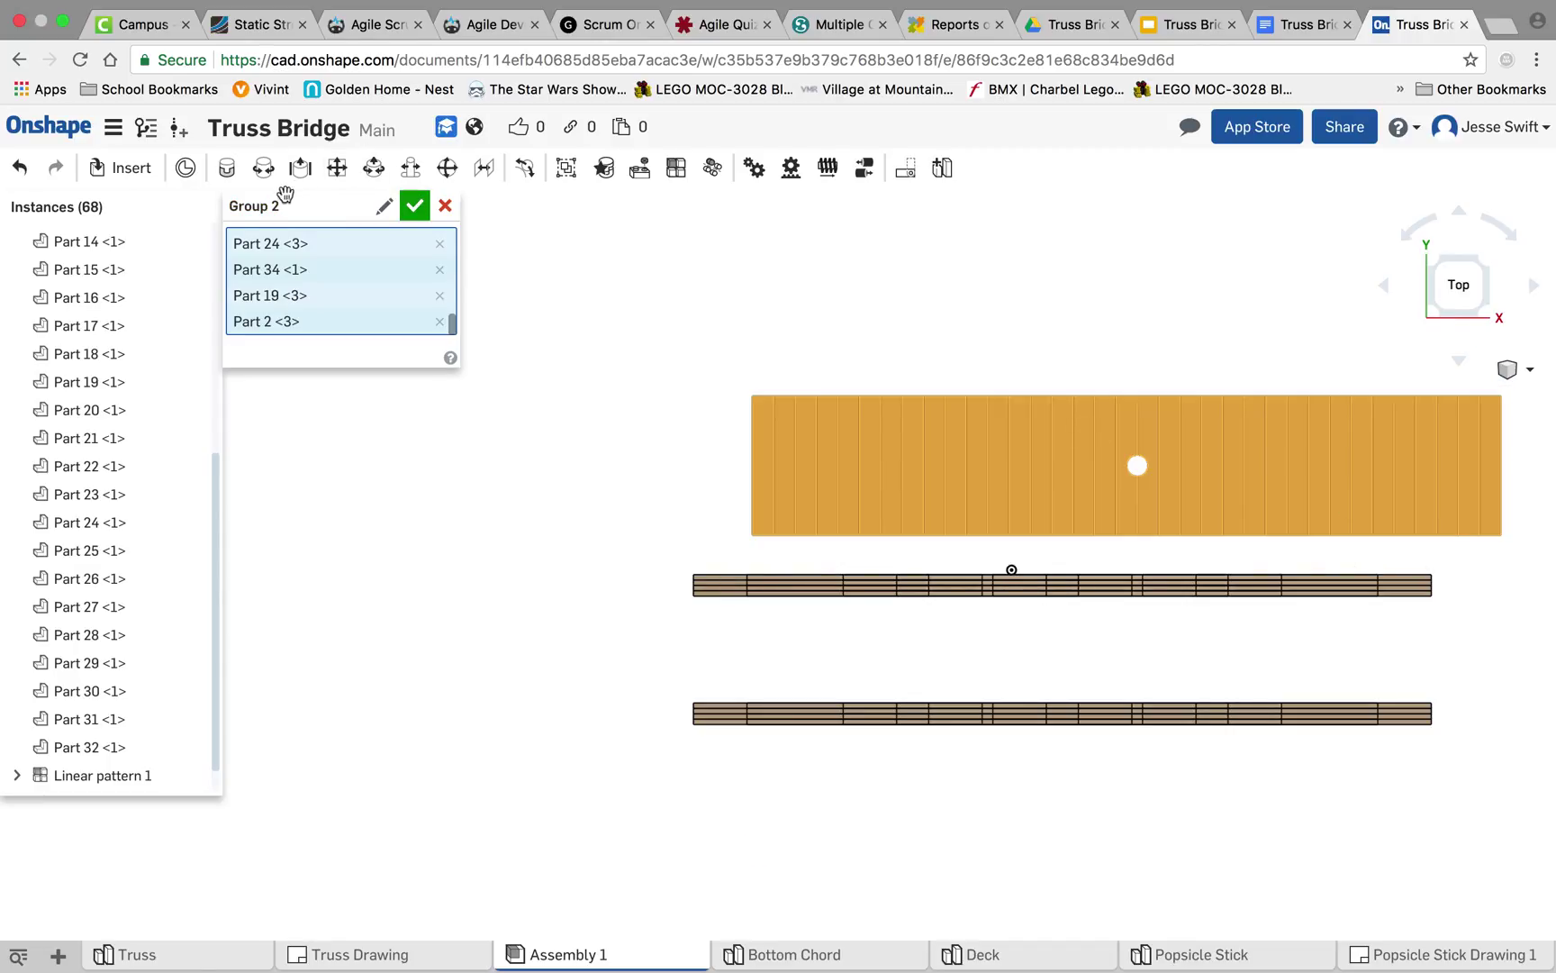
click(386, 204)
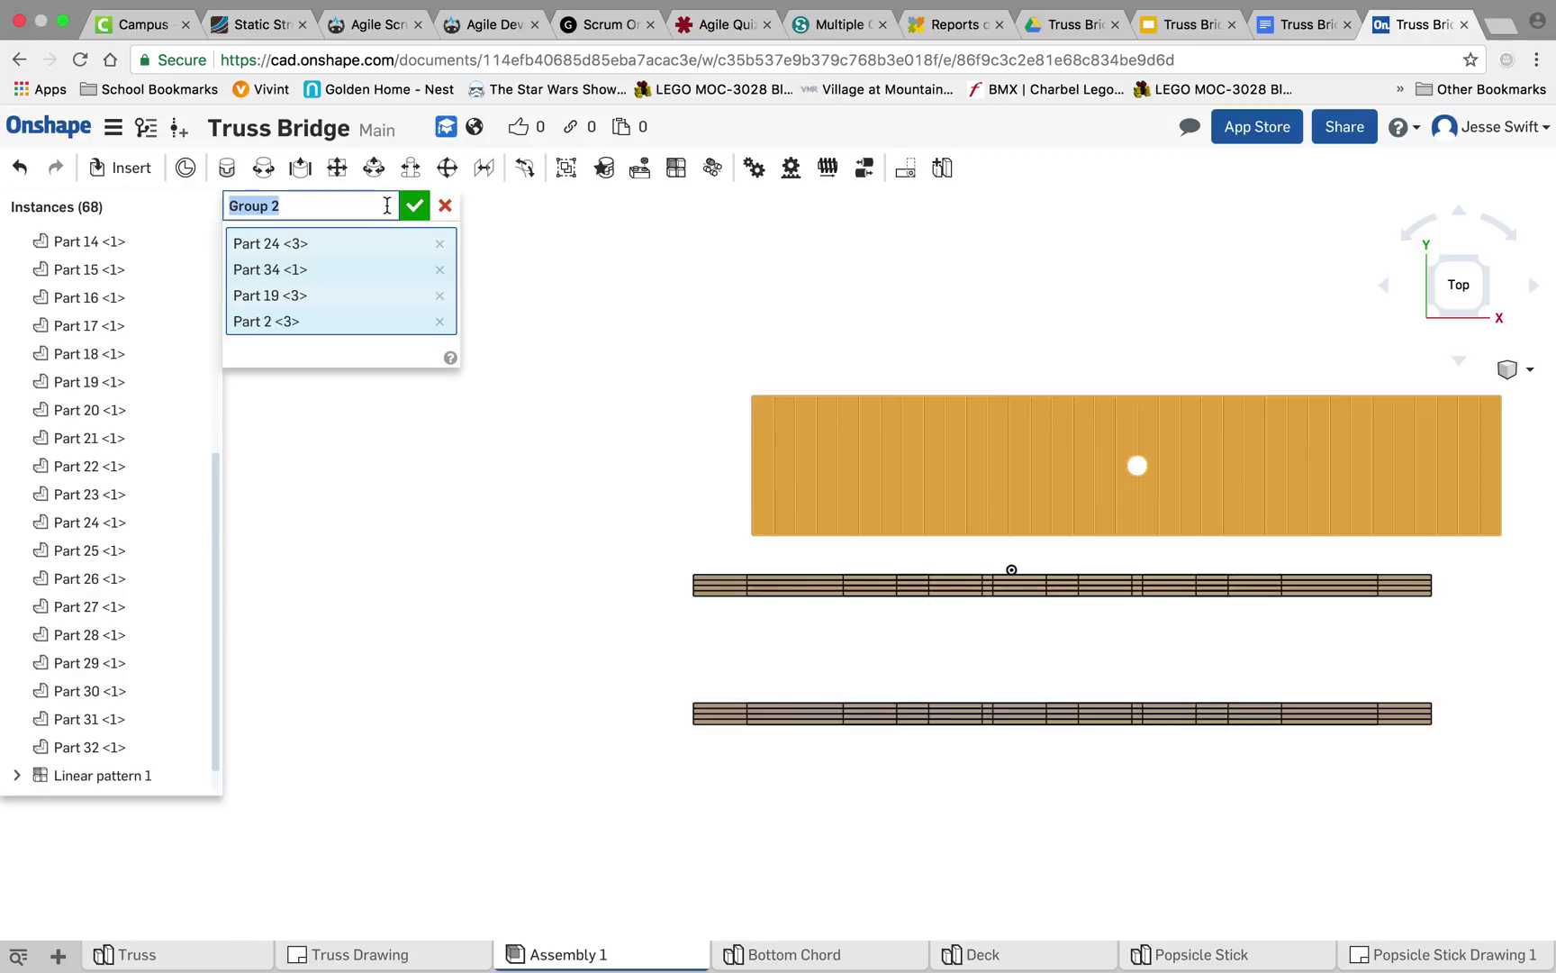
text(Deck)
click(423, 215)
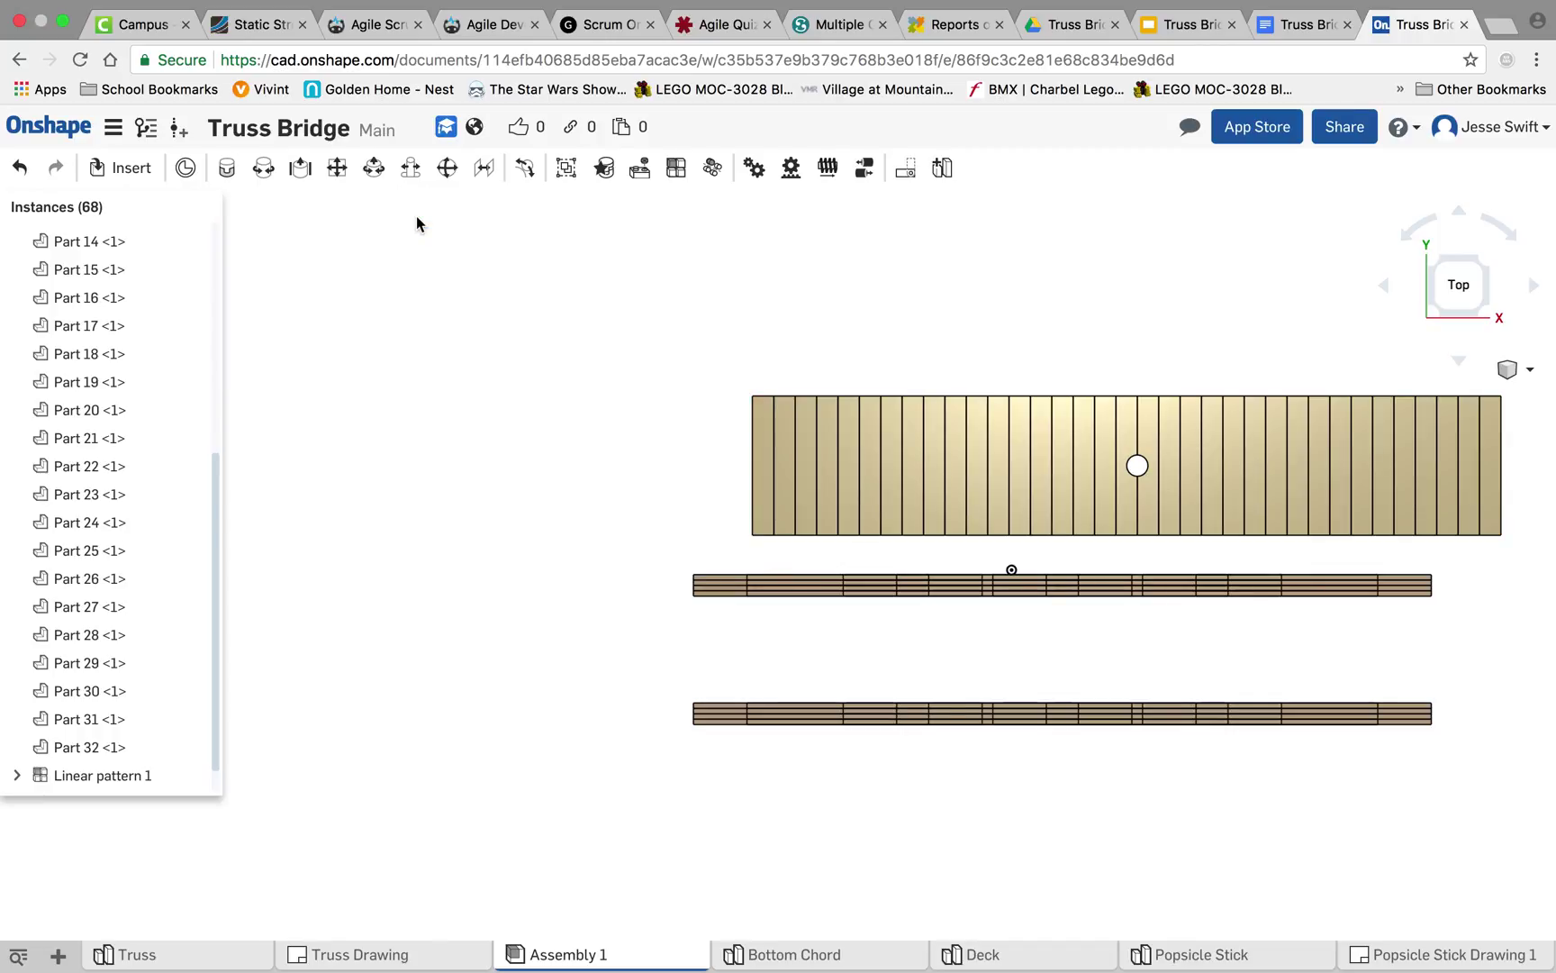
- Fasten the deck to the bottom chords, mating the end plank's rear underside corner to the rear chord's outer top corner
scroll(210, 569, down, 10)
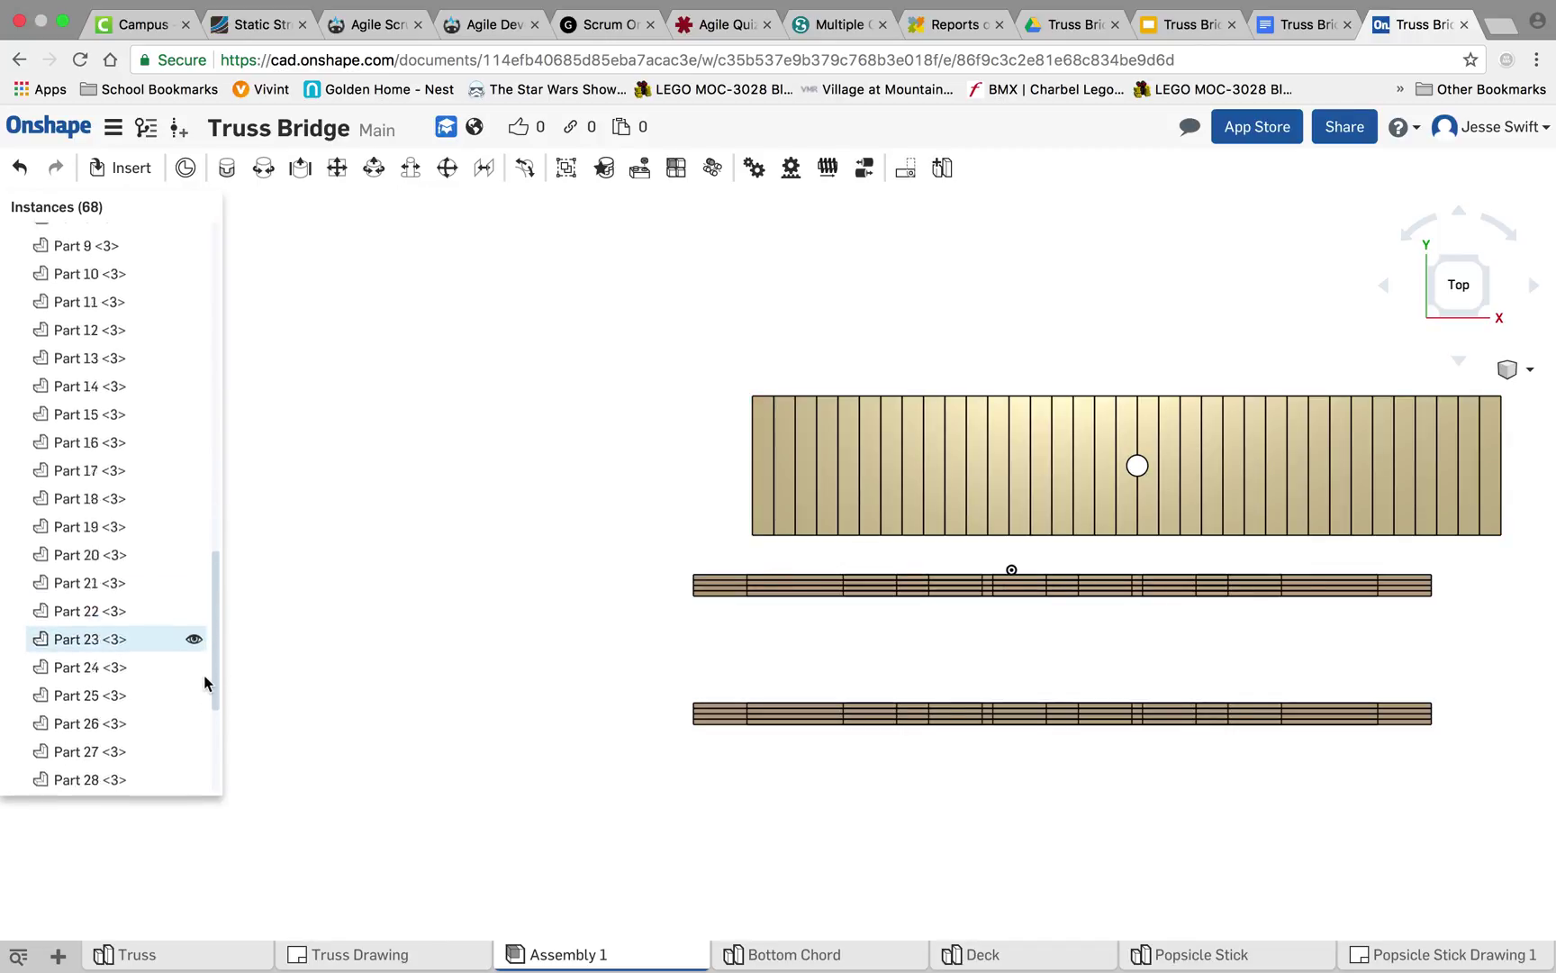
scroll(205, 720, down, 5)
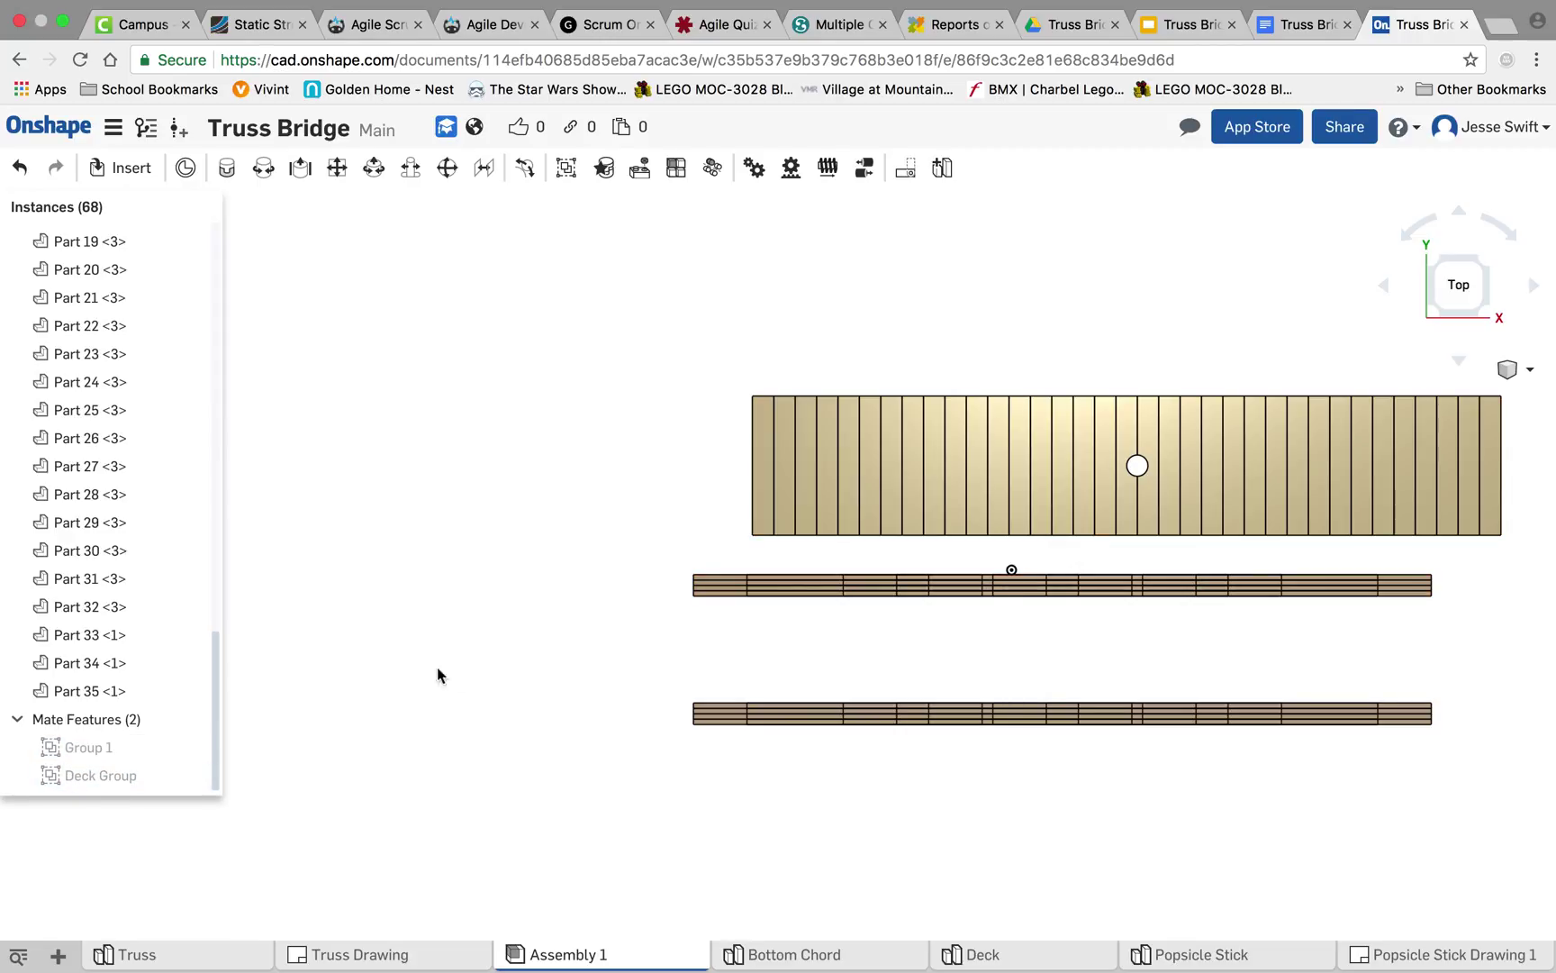
right_drag(611, 660, 690, 545)
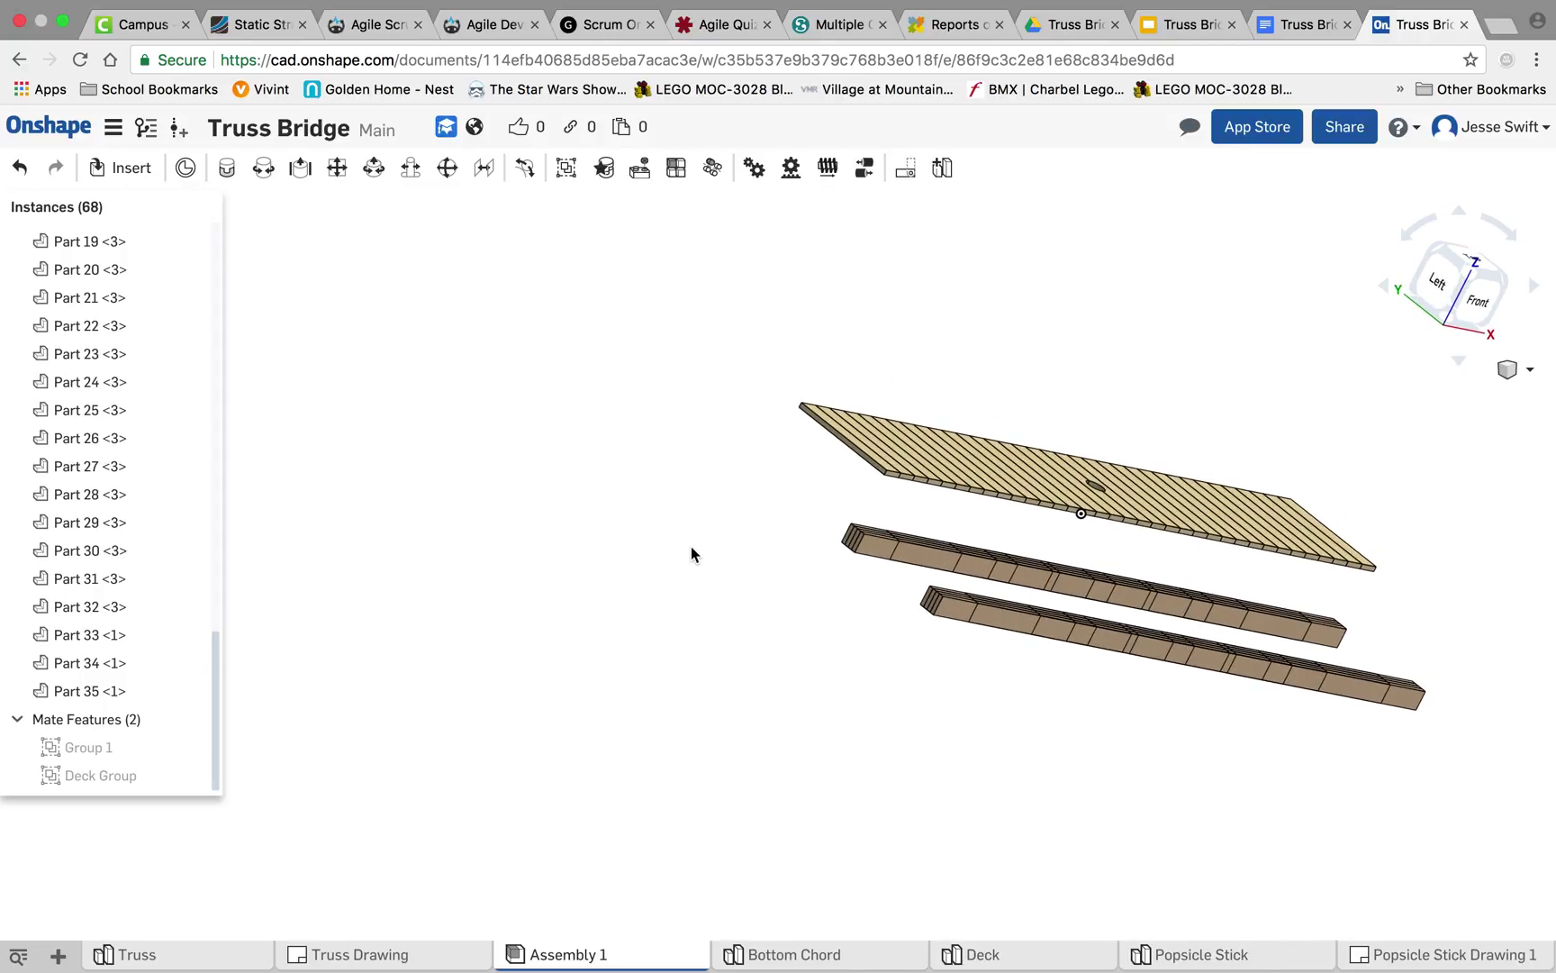
click(226, 171)
right_drag(767, 597, 889, 569)
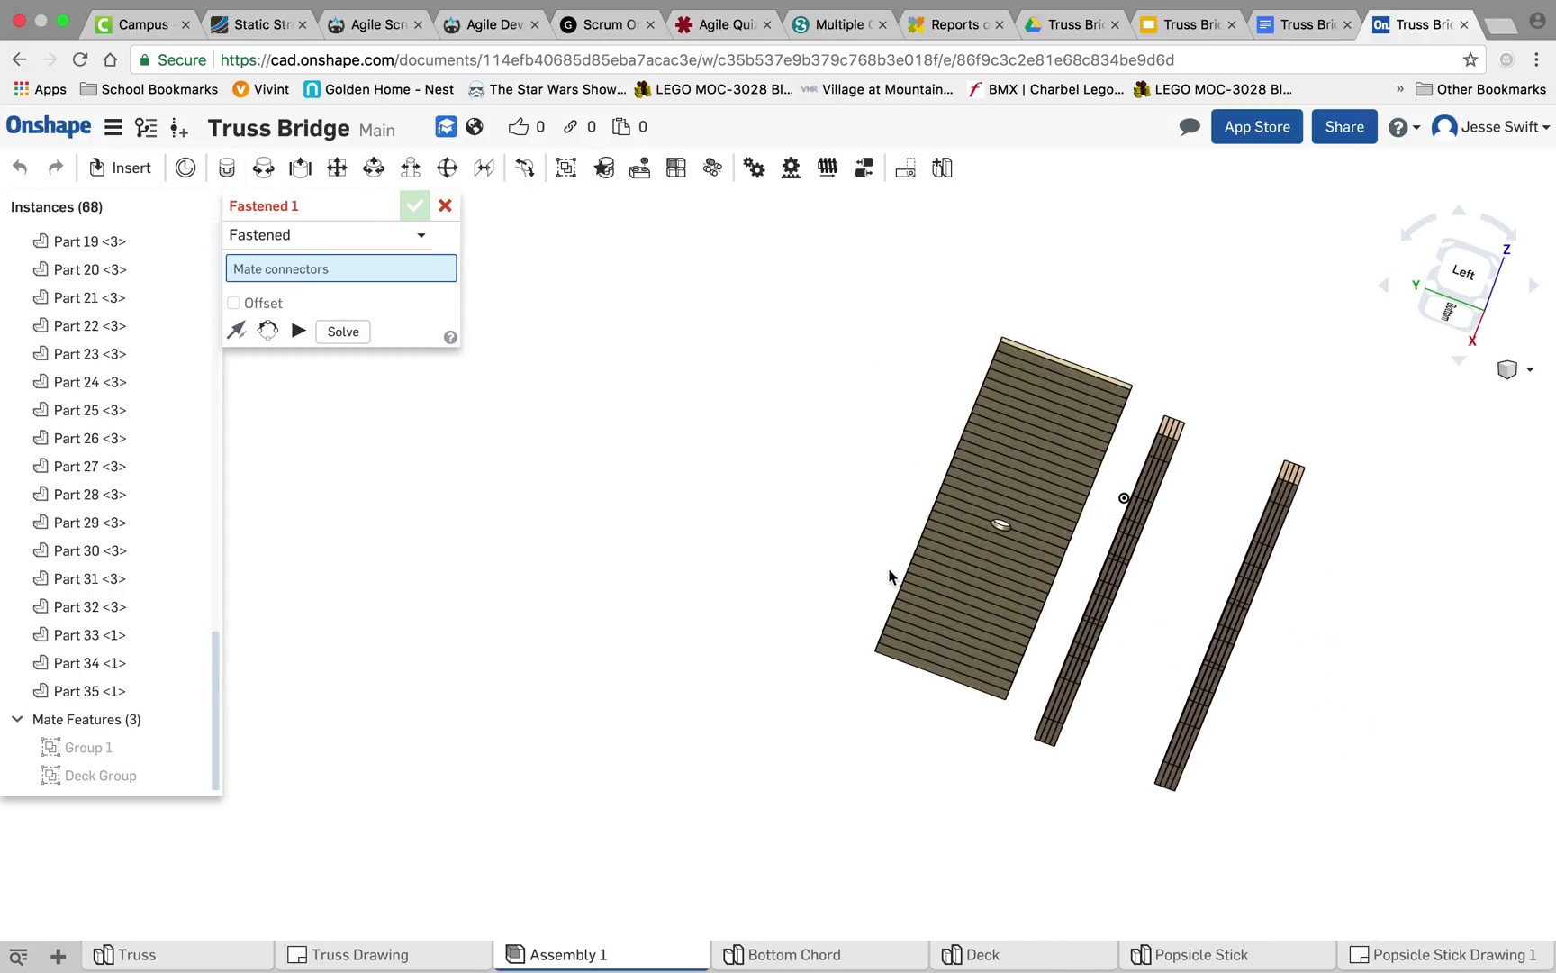
scroll(991, 378, up, 10)
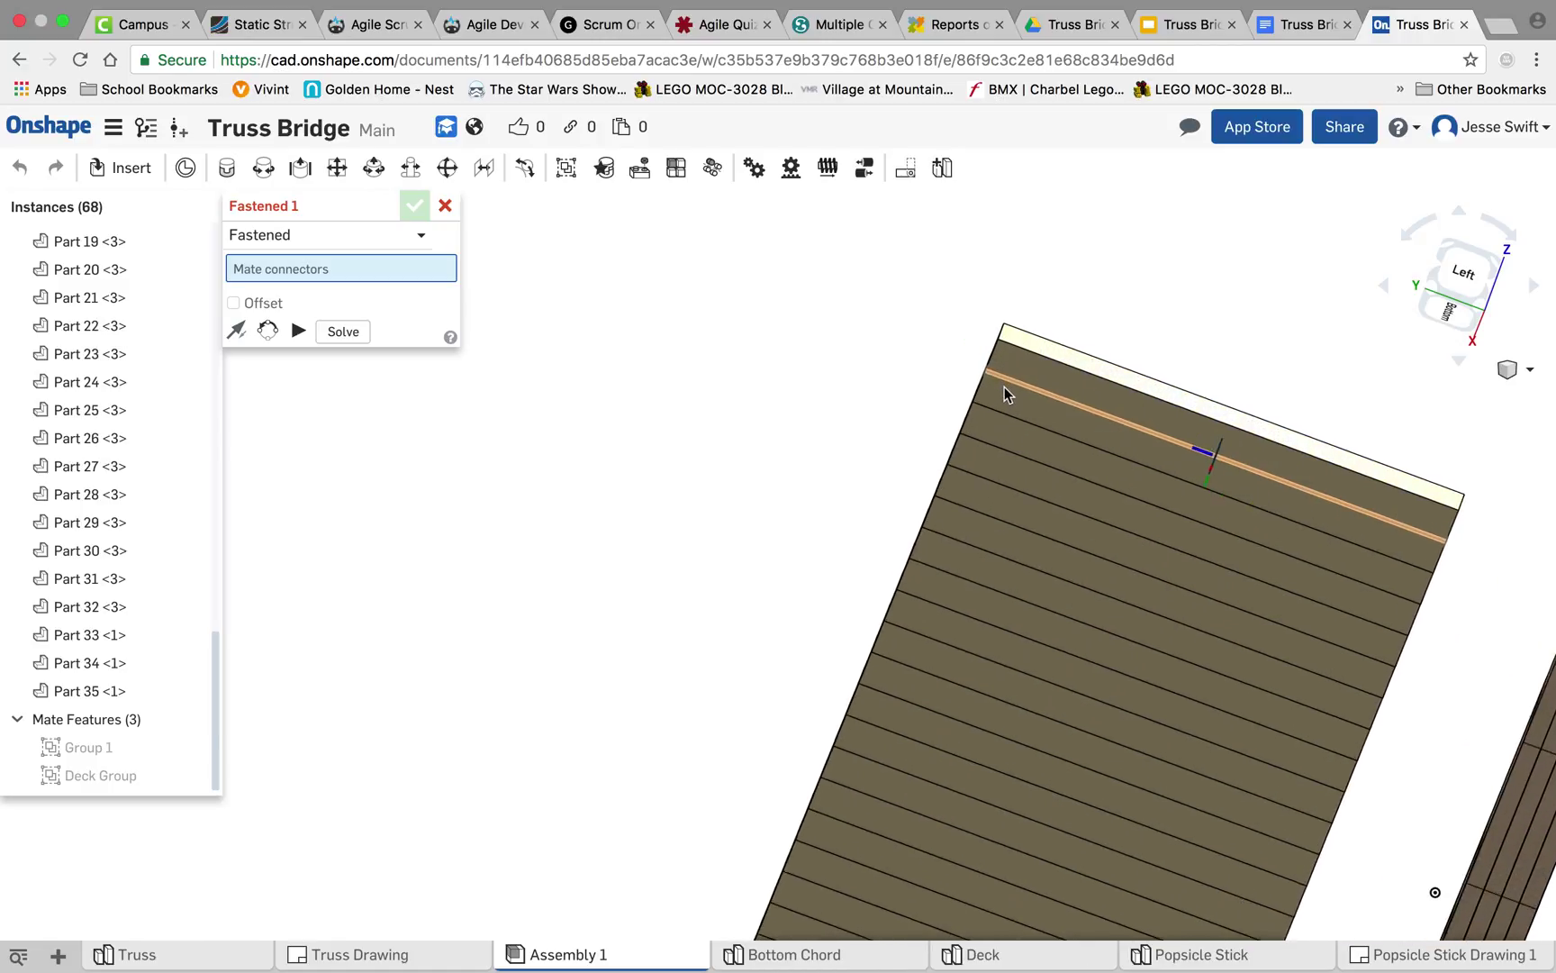
scroll(1011, 333, up, 3)
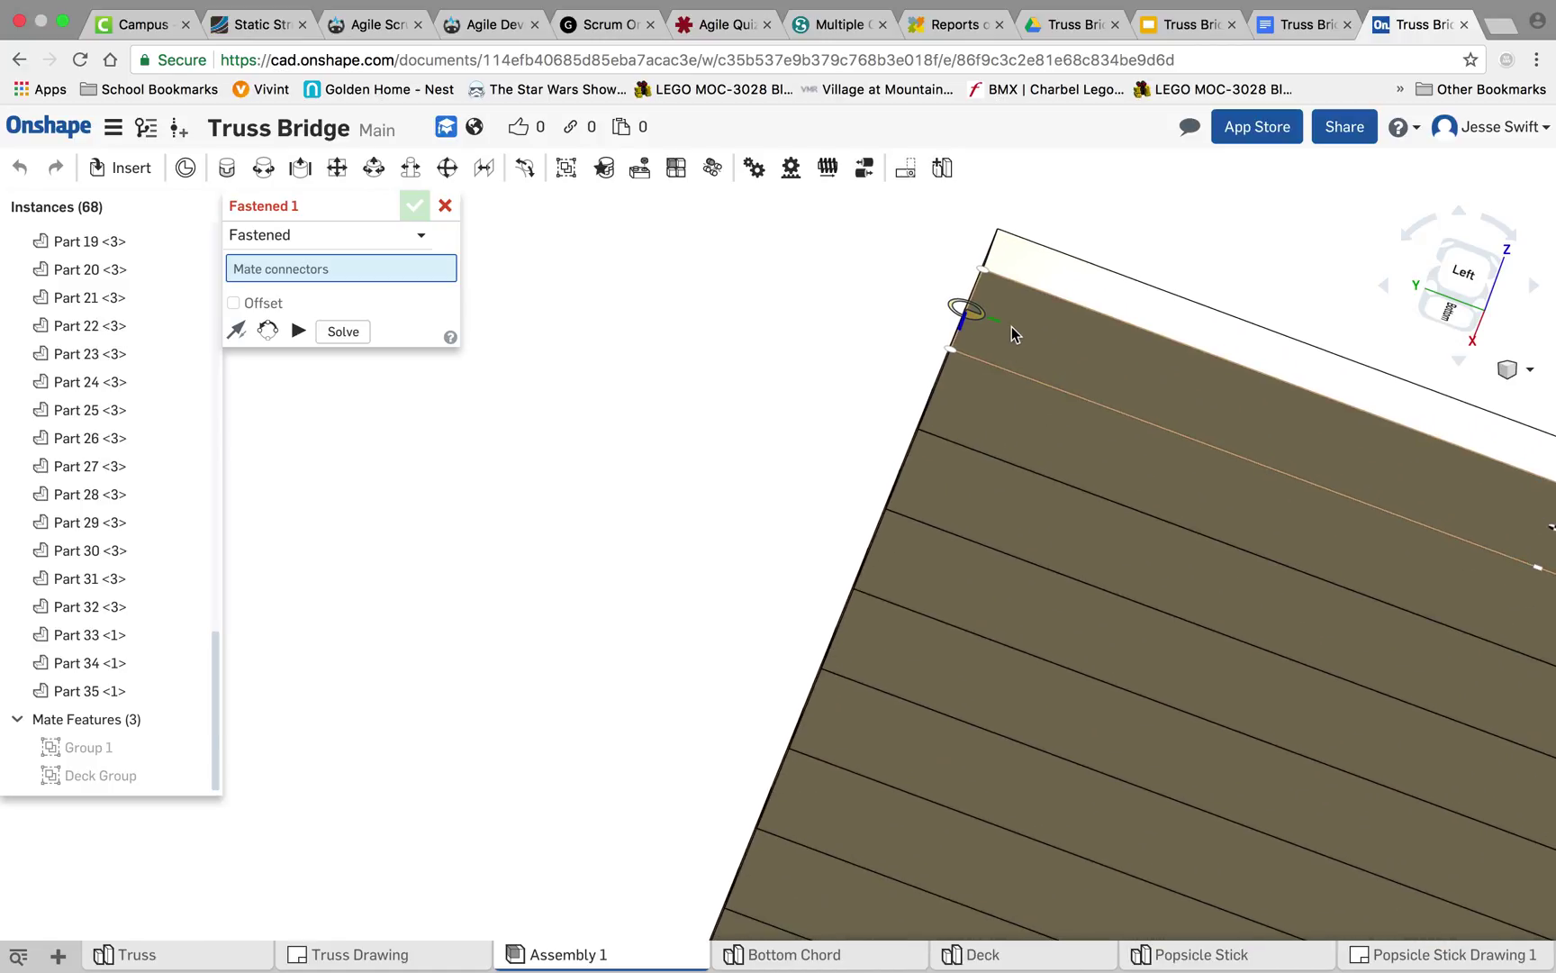
click(983, 274)
scroll(957, 346, down, 4)
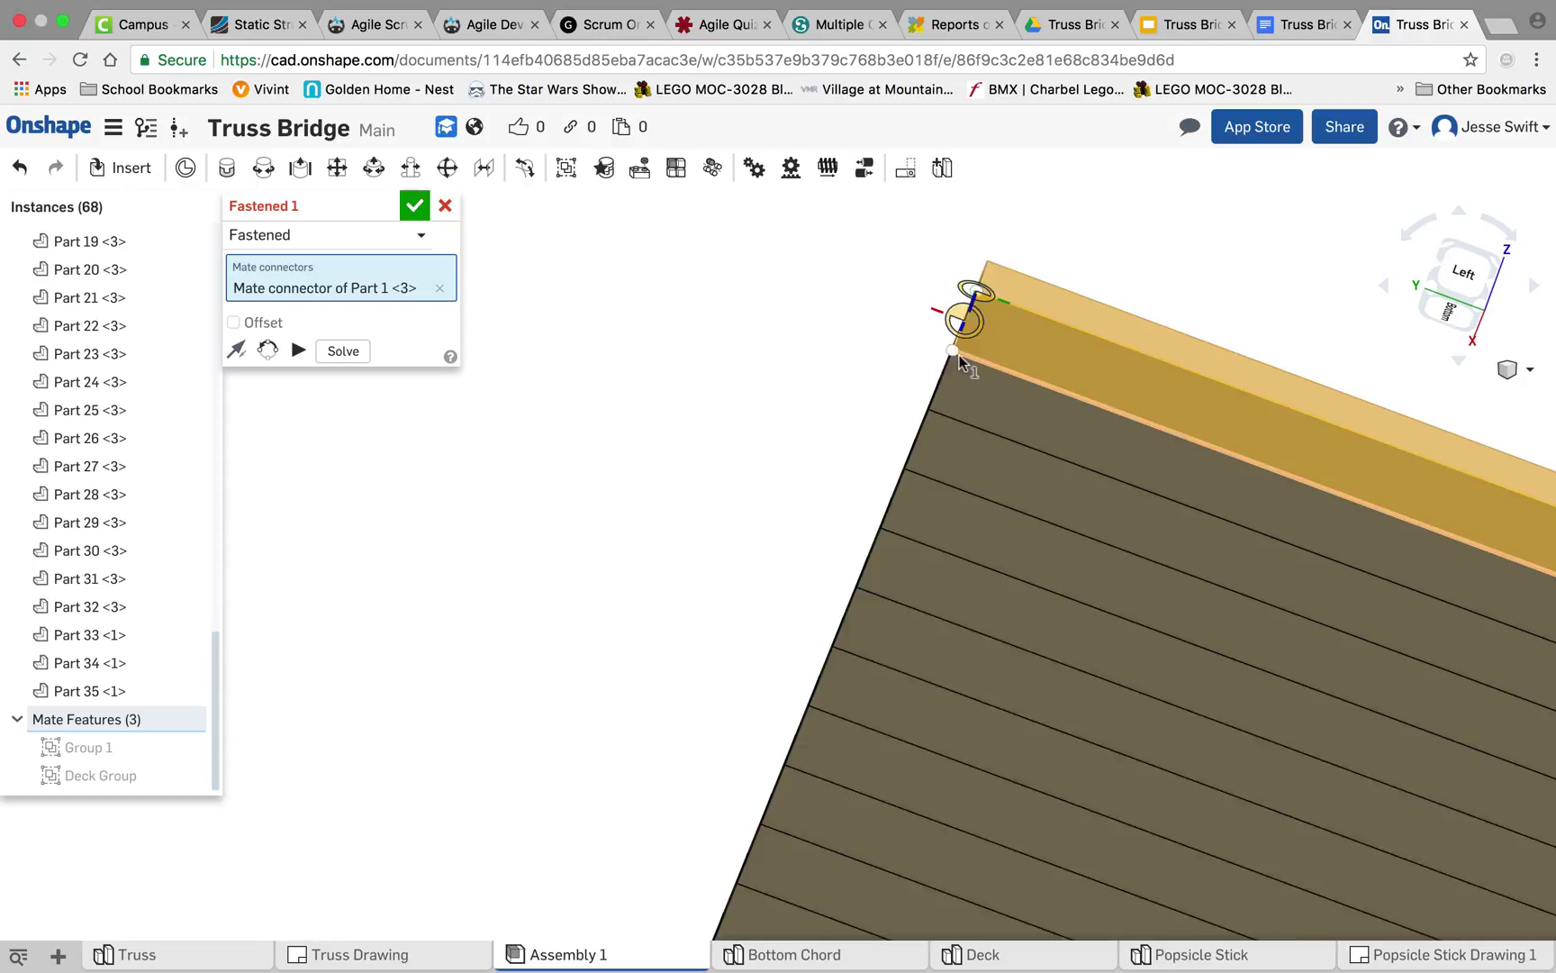
scroll(962, 376, down, 6)
right_drag(1330, 455, 1126, 491)
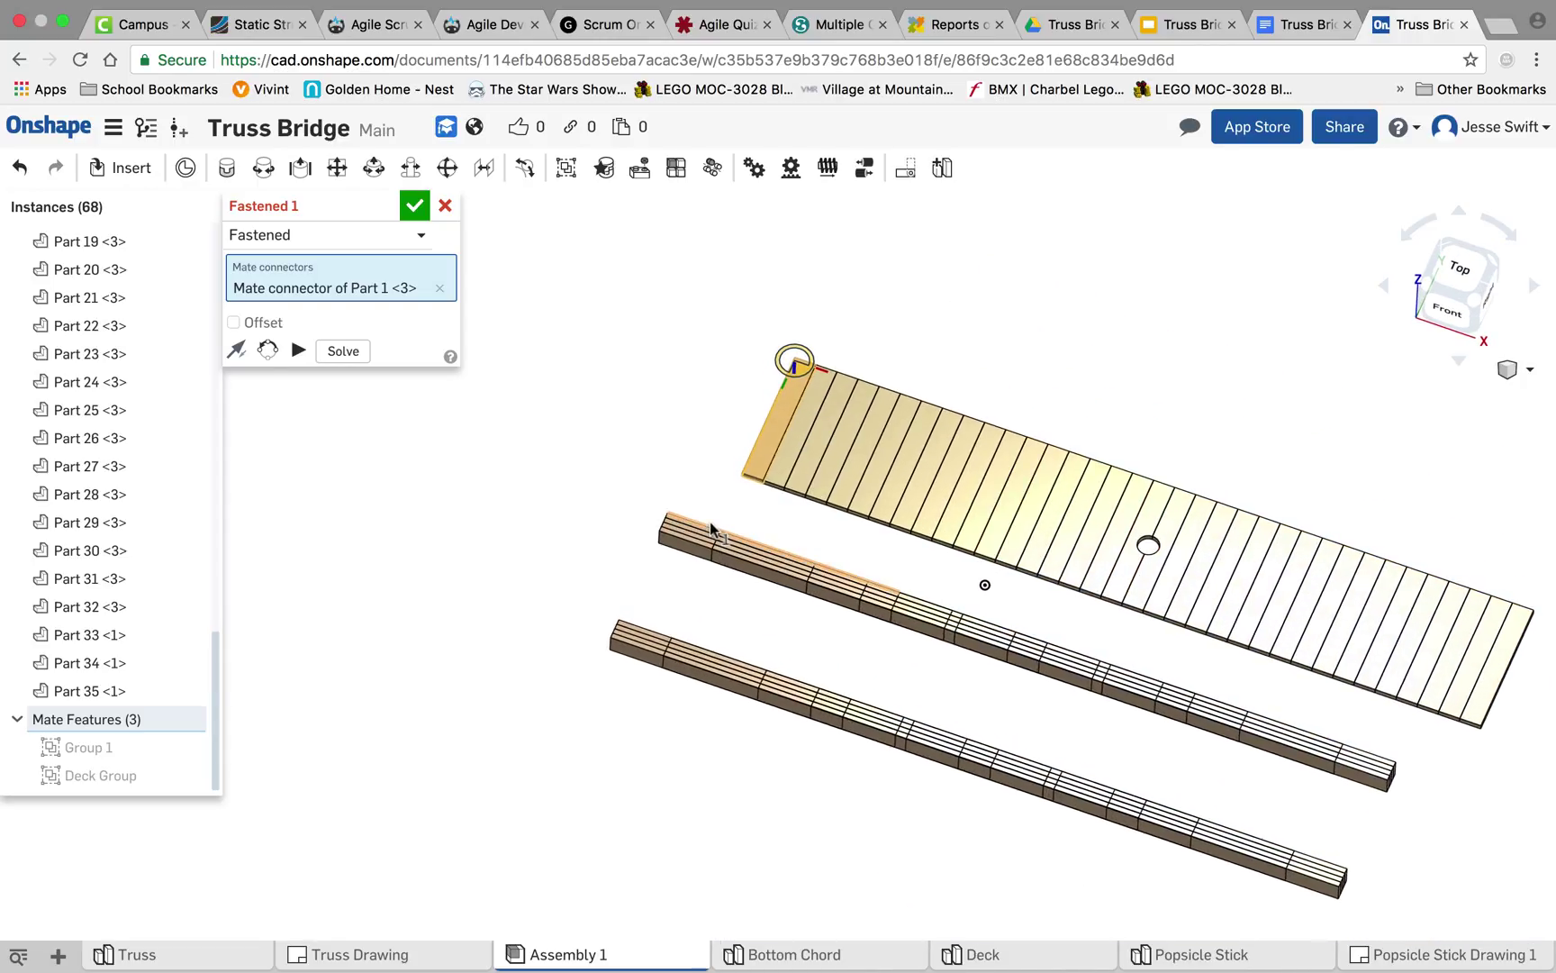
scroll(682, 524, up, 3)
scroll(682, 524, up, 6)
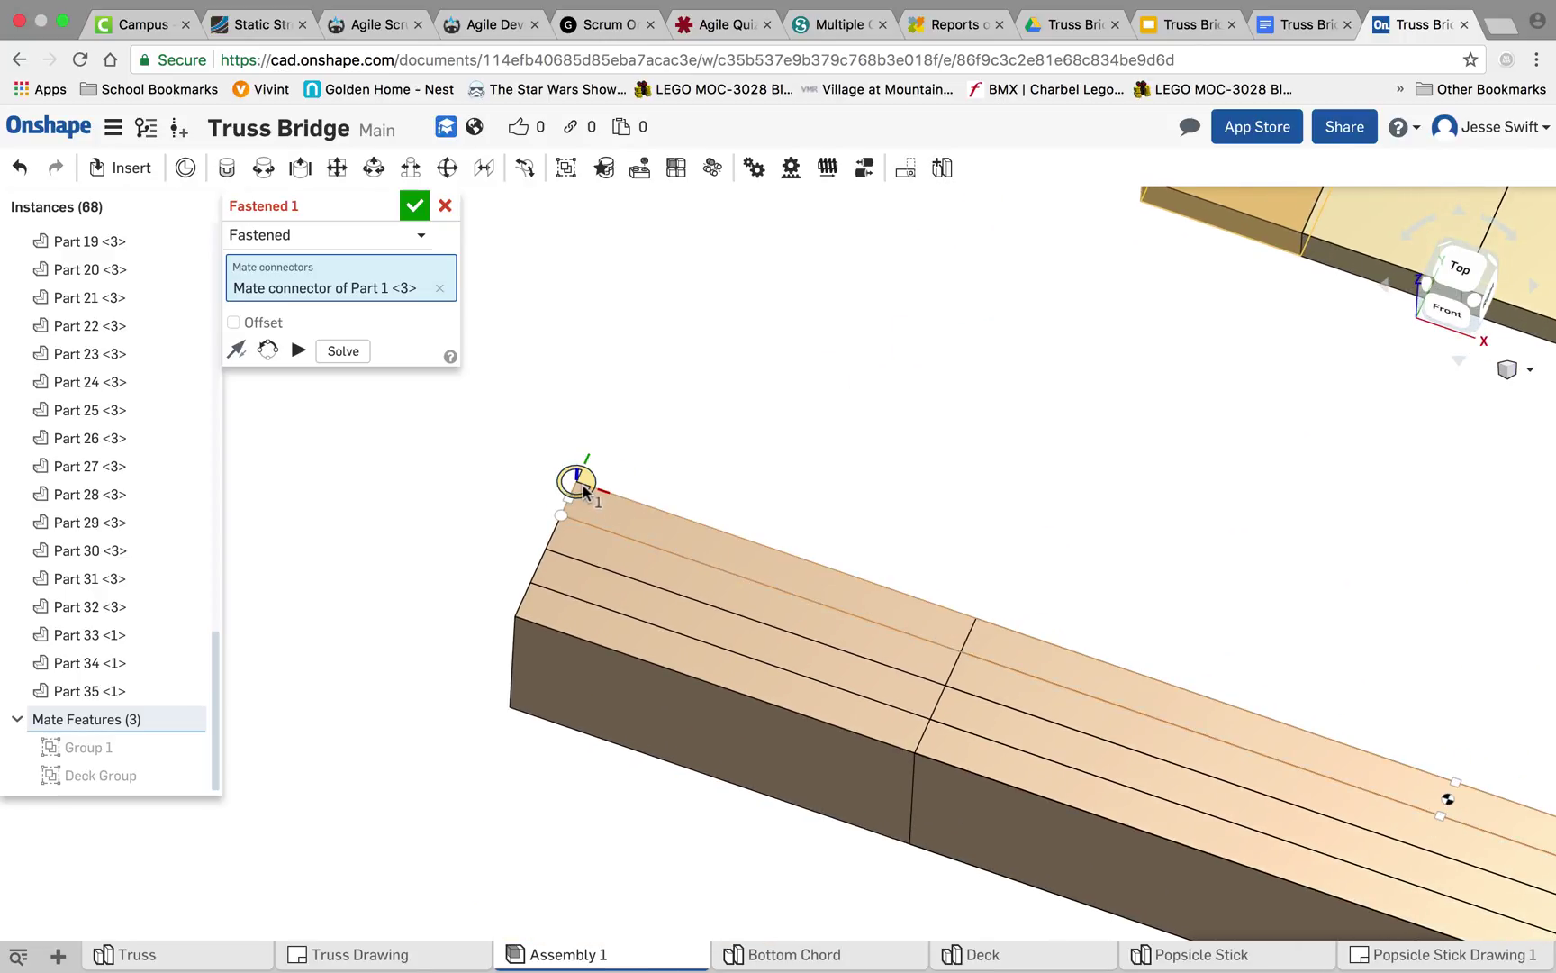
click(583, 487)
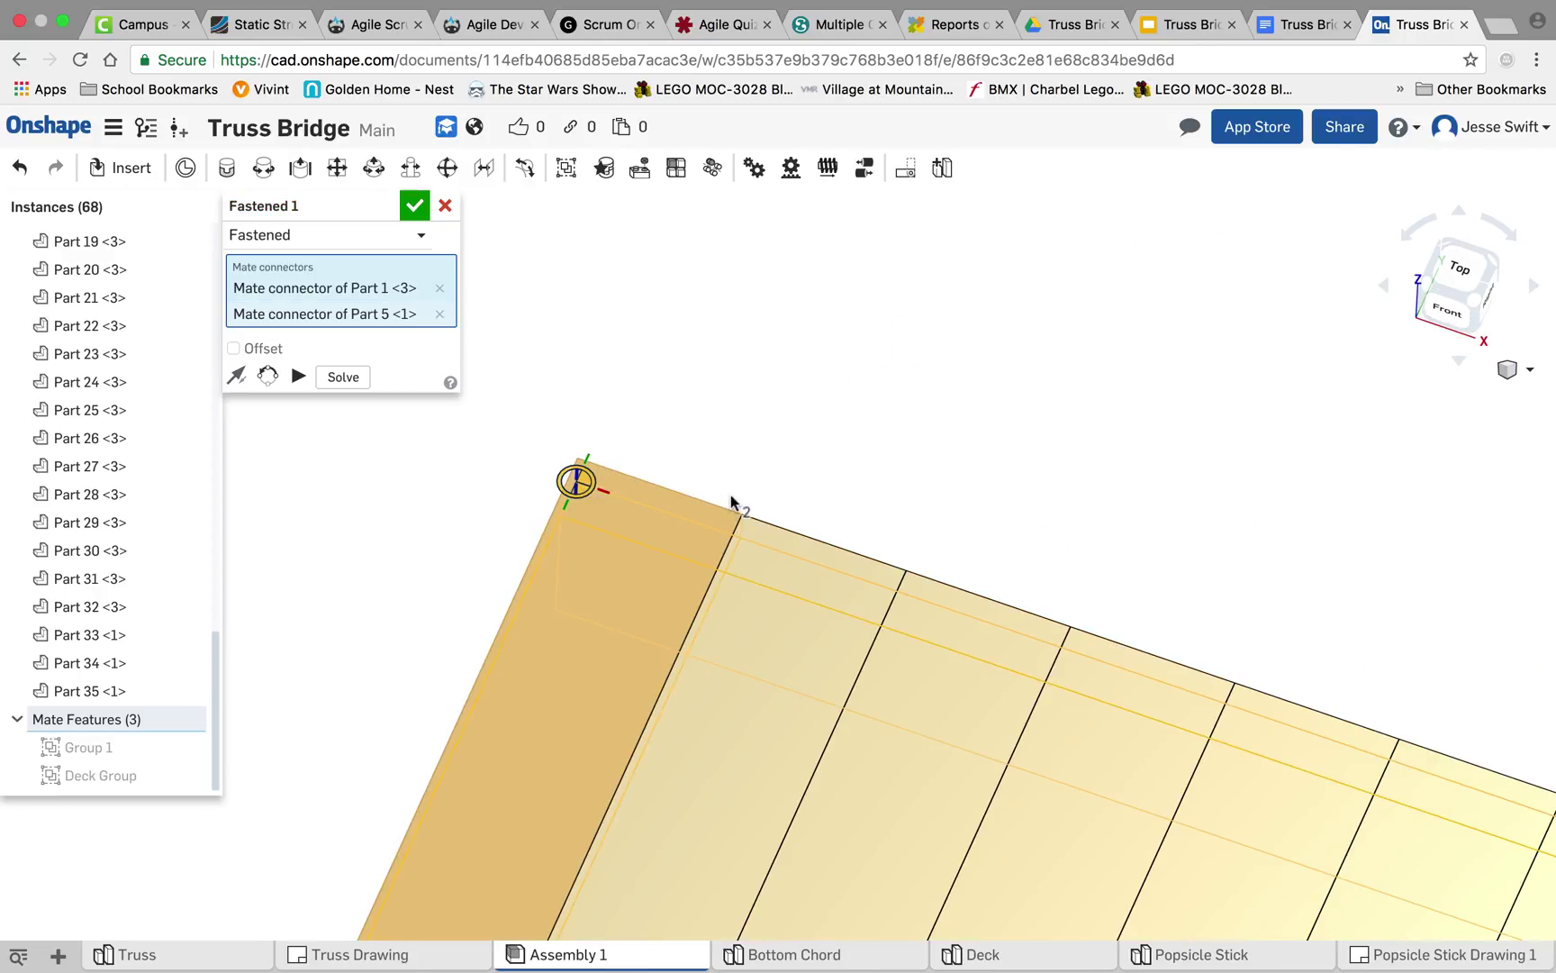
scroll(730, 494, down, 6)
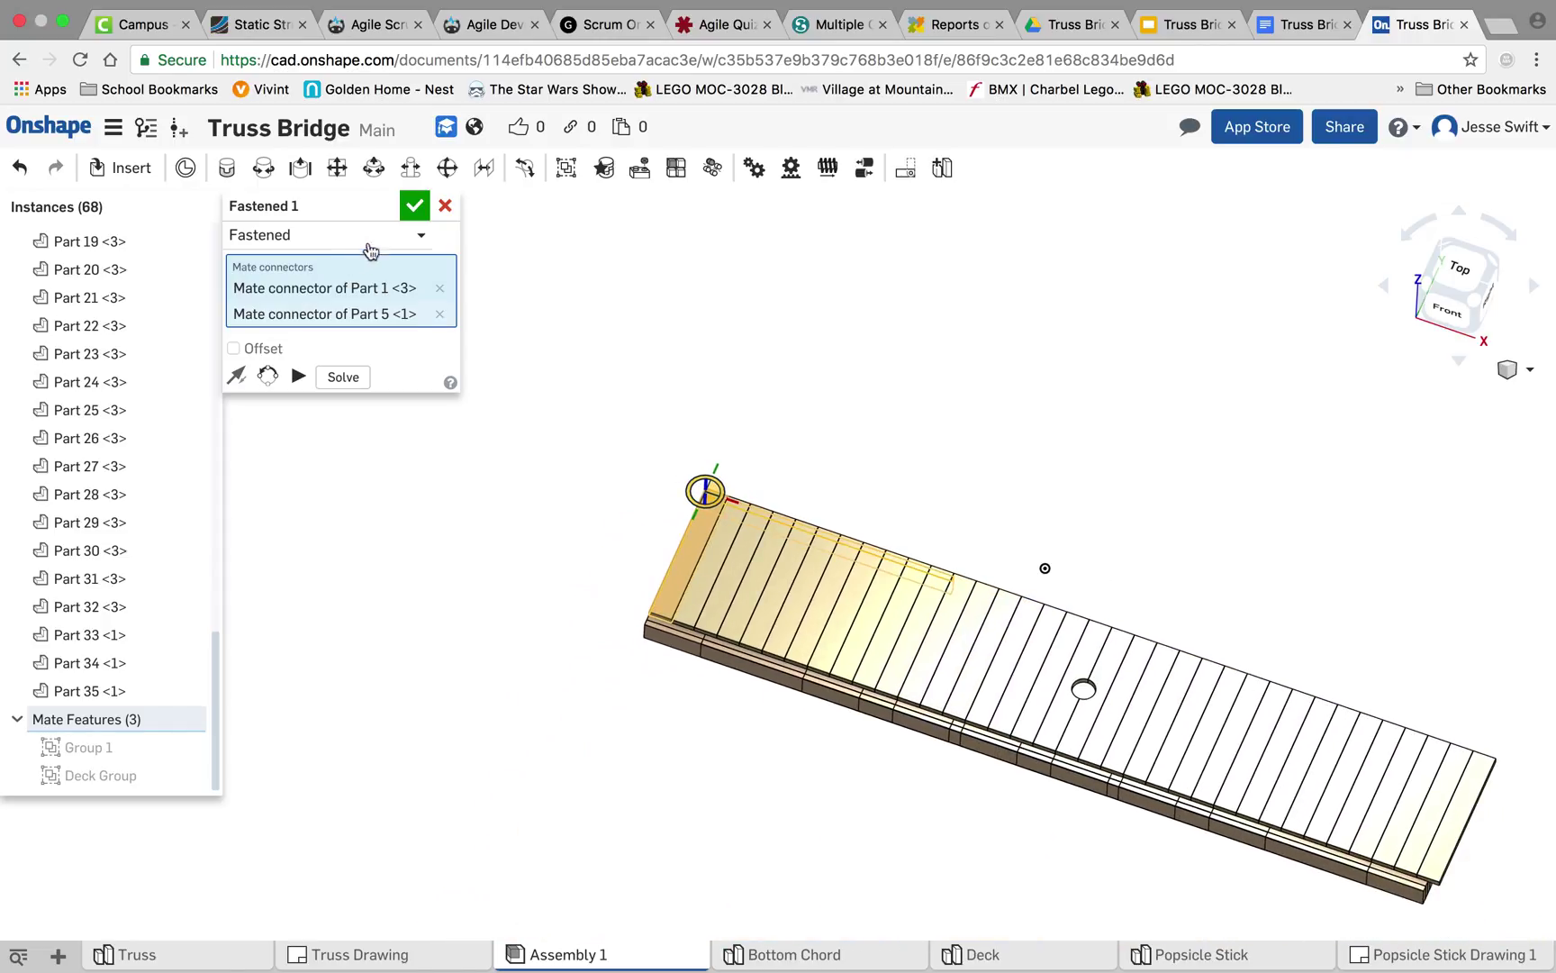
click(412, 209)
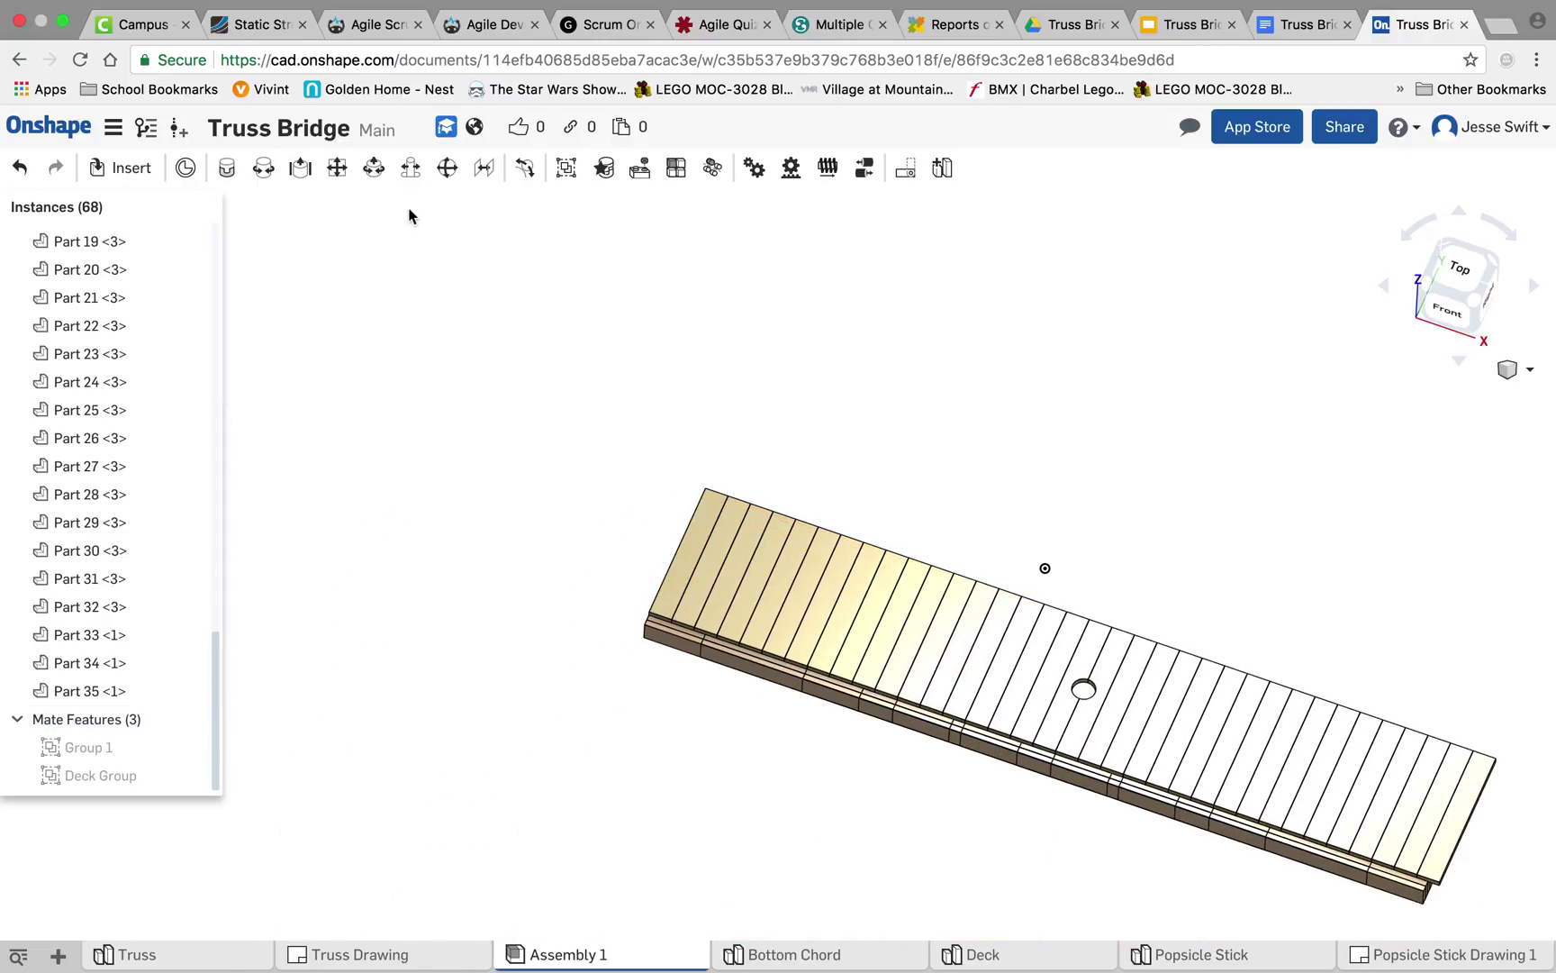
- Edit the bottom chord linear pattern and set its distance to 5.5 cm
right_drag(535, 664, 651, 692)
key(shift+7)
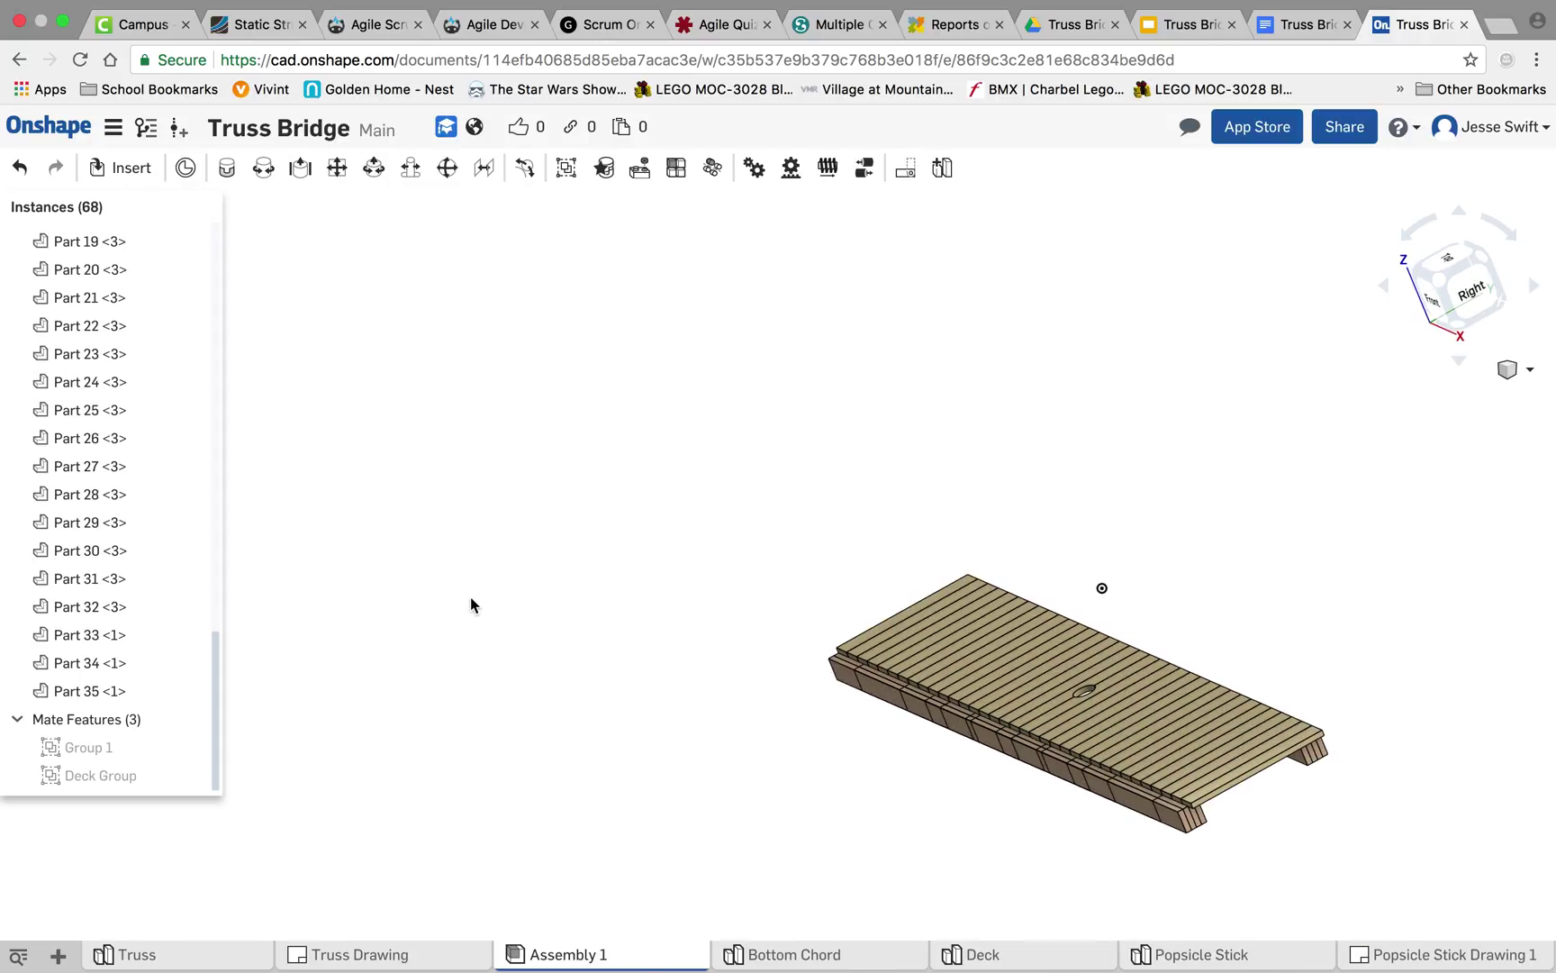
right_drag(483, 606, 591, 636)
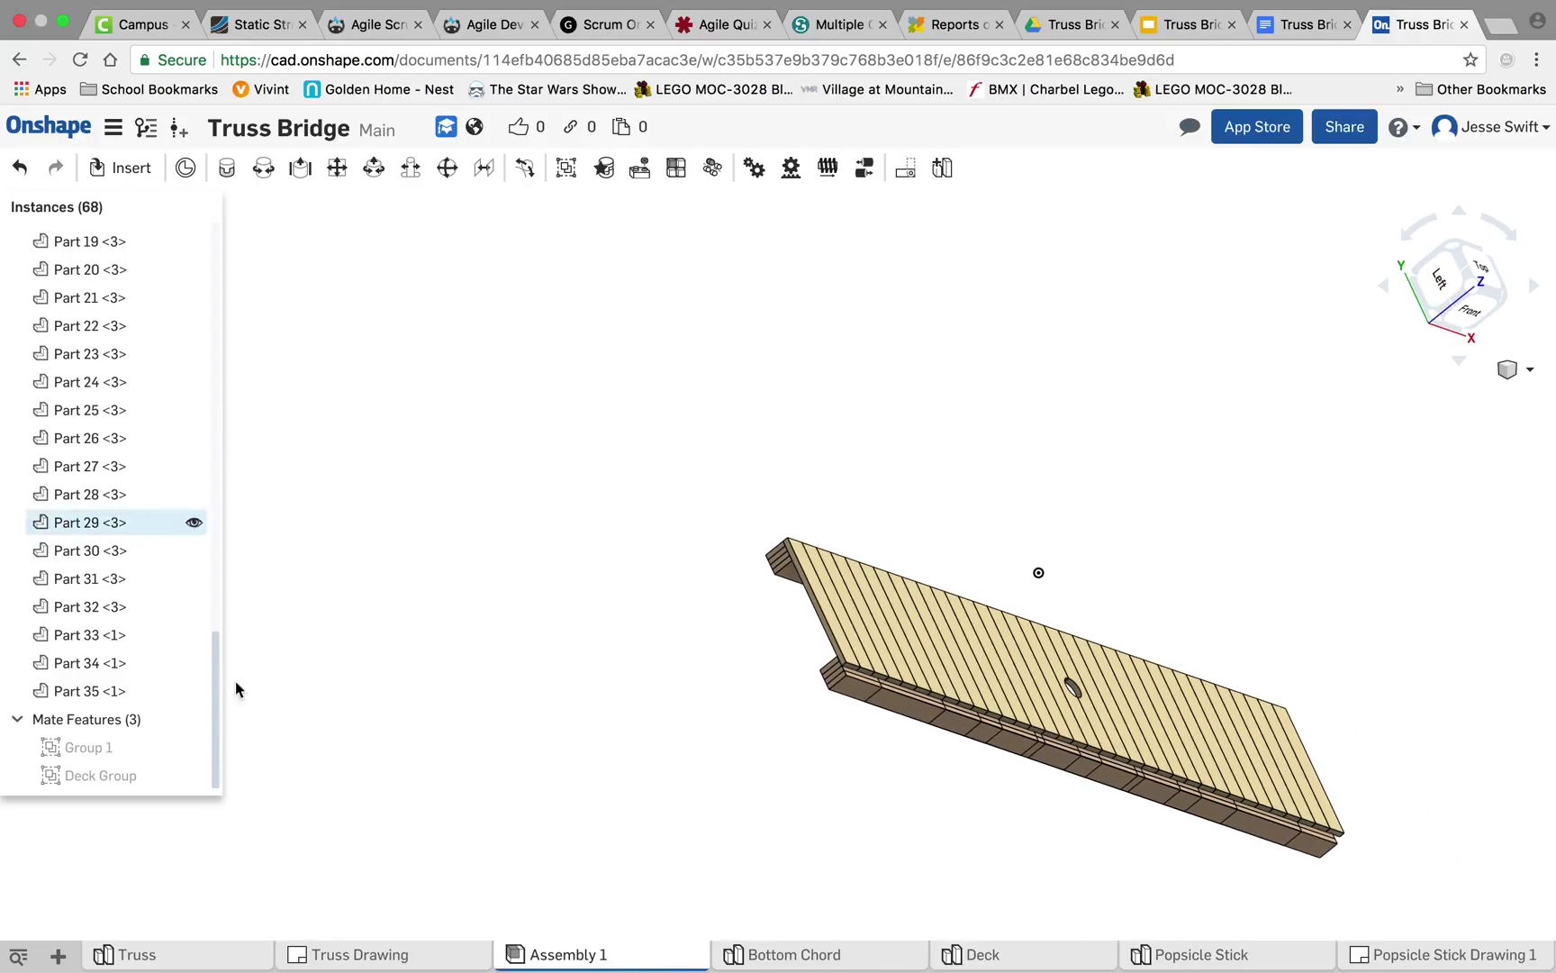
drag(218, 697, 205, 455)
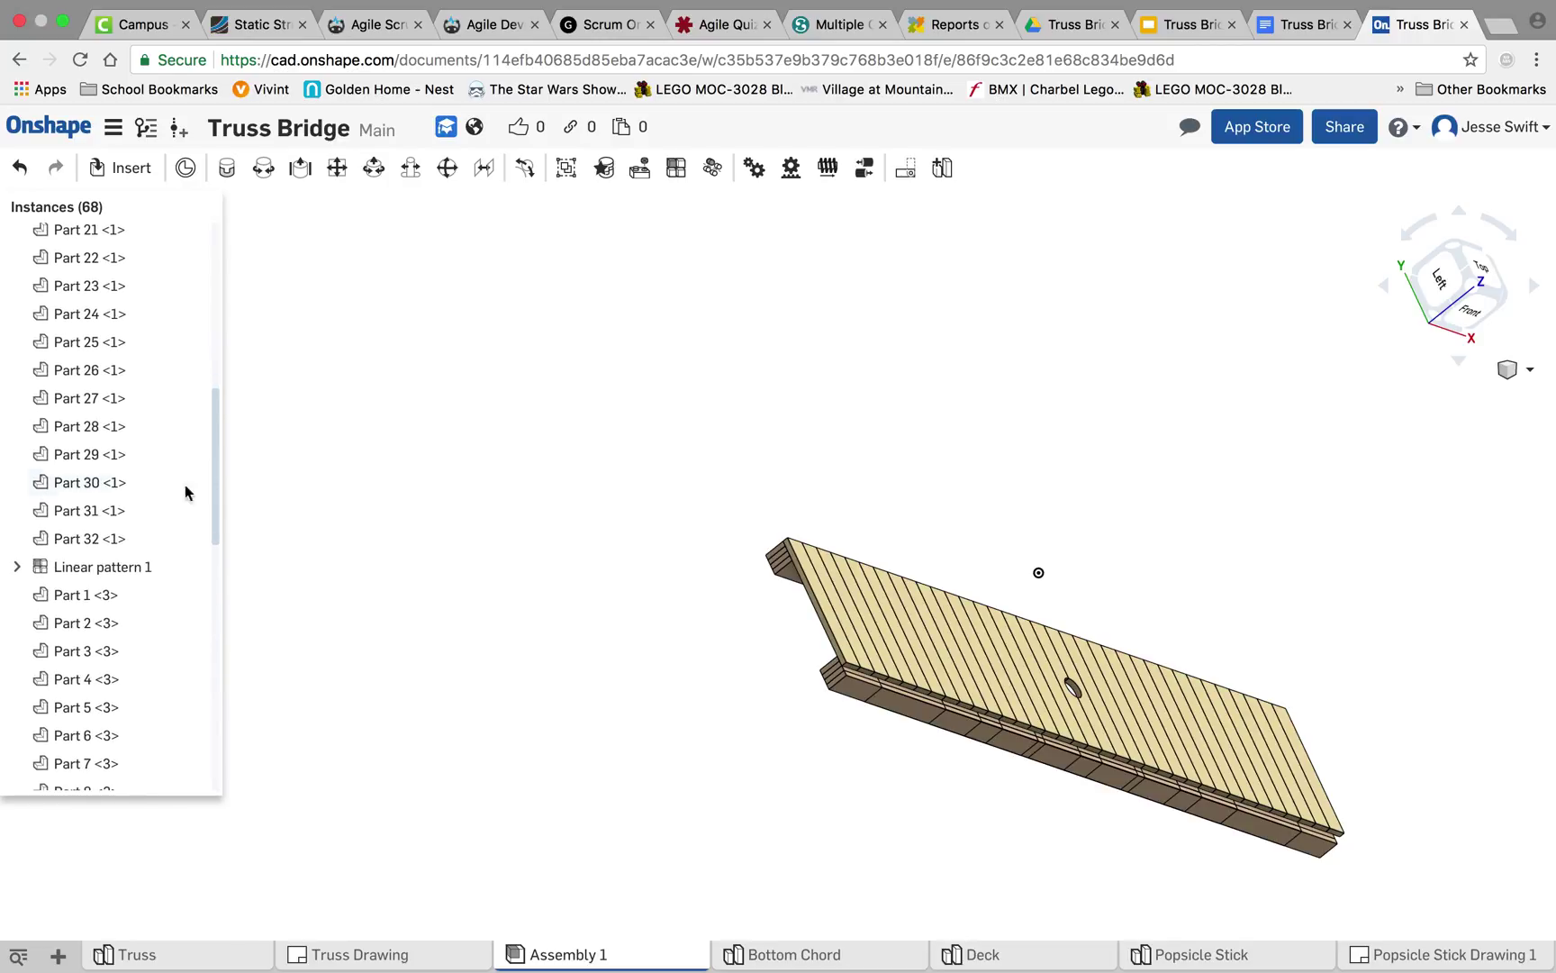
right_click(130, 574)
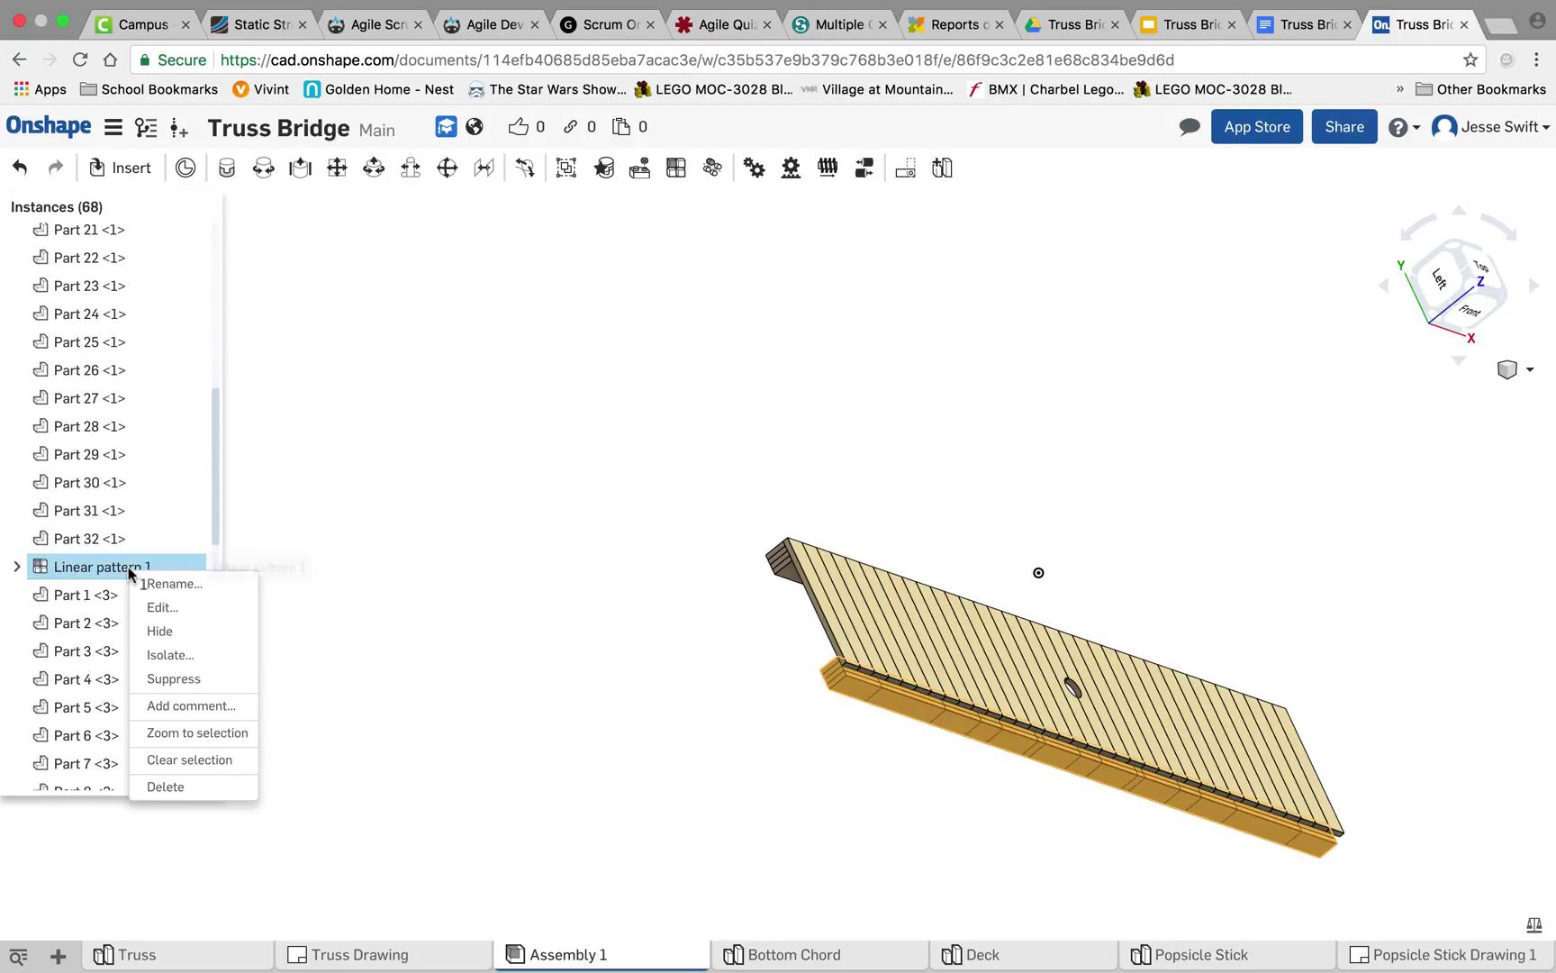
click(158, 608)
click(404, 409)
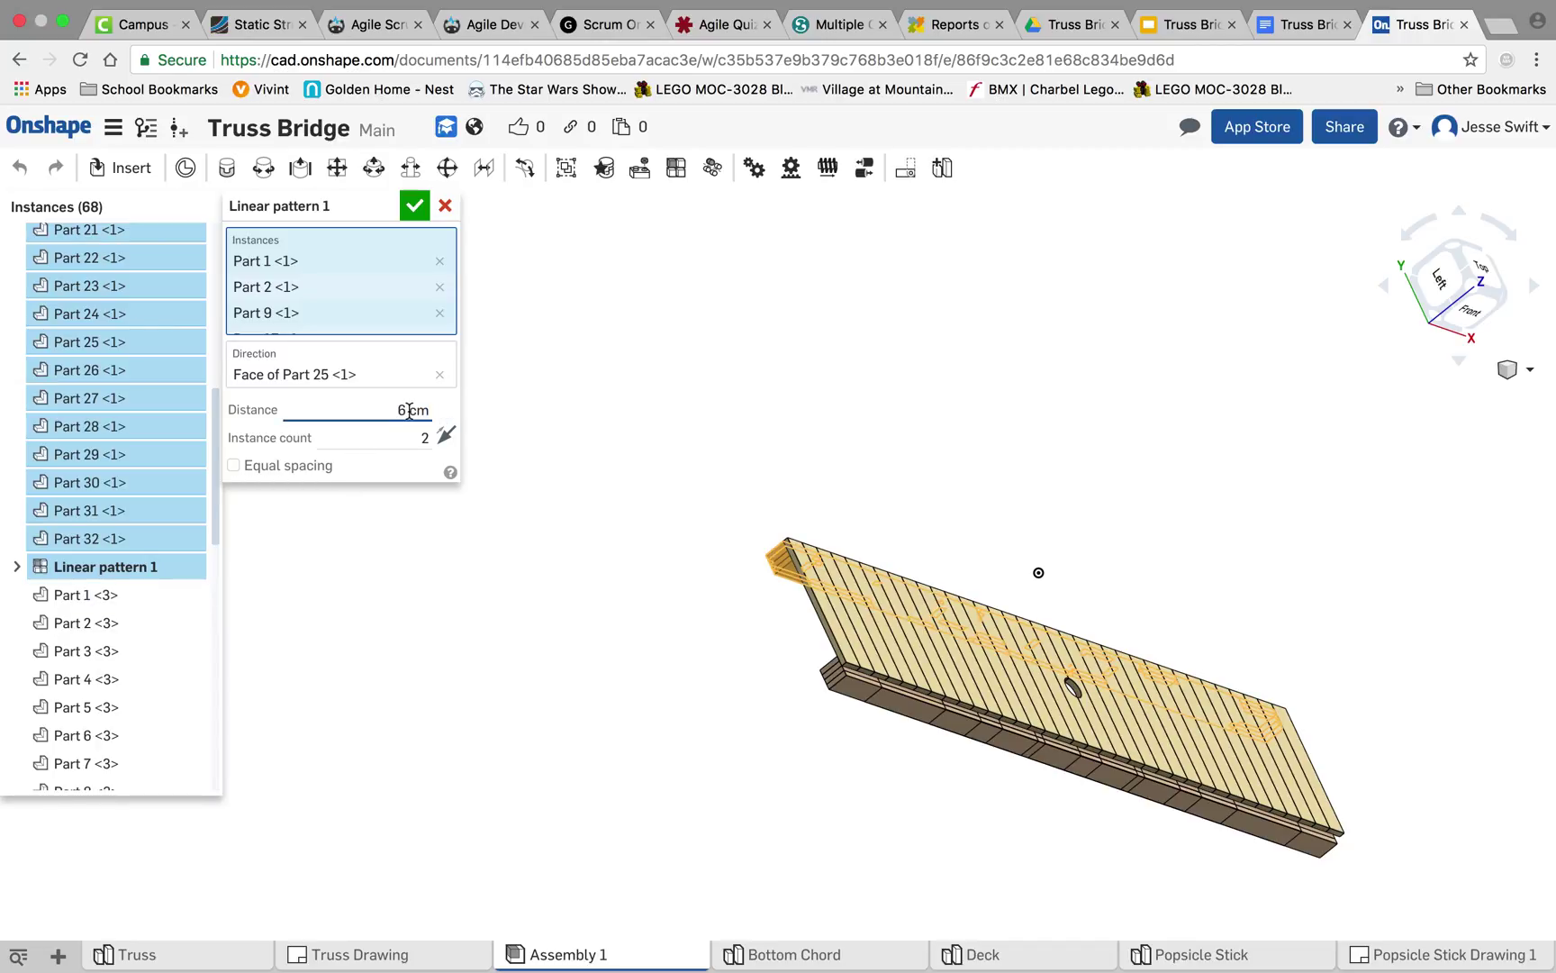
text(5.5)
key(Return)
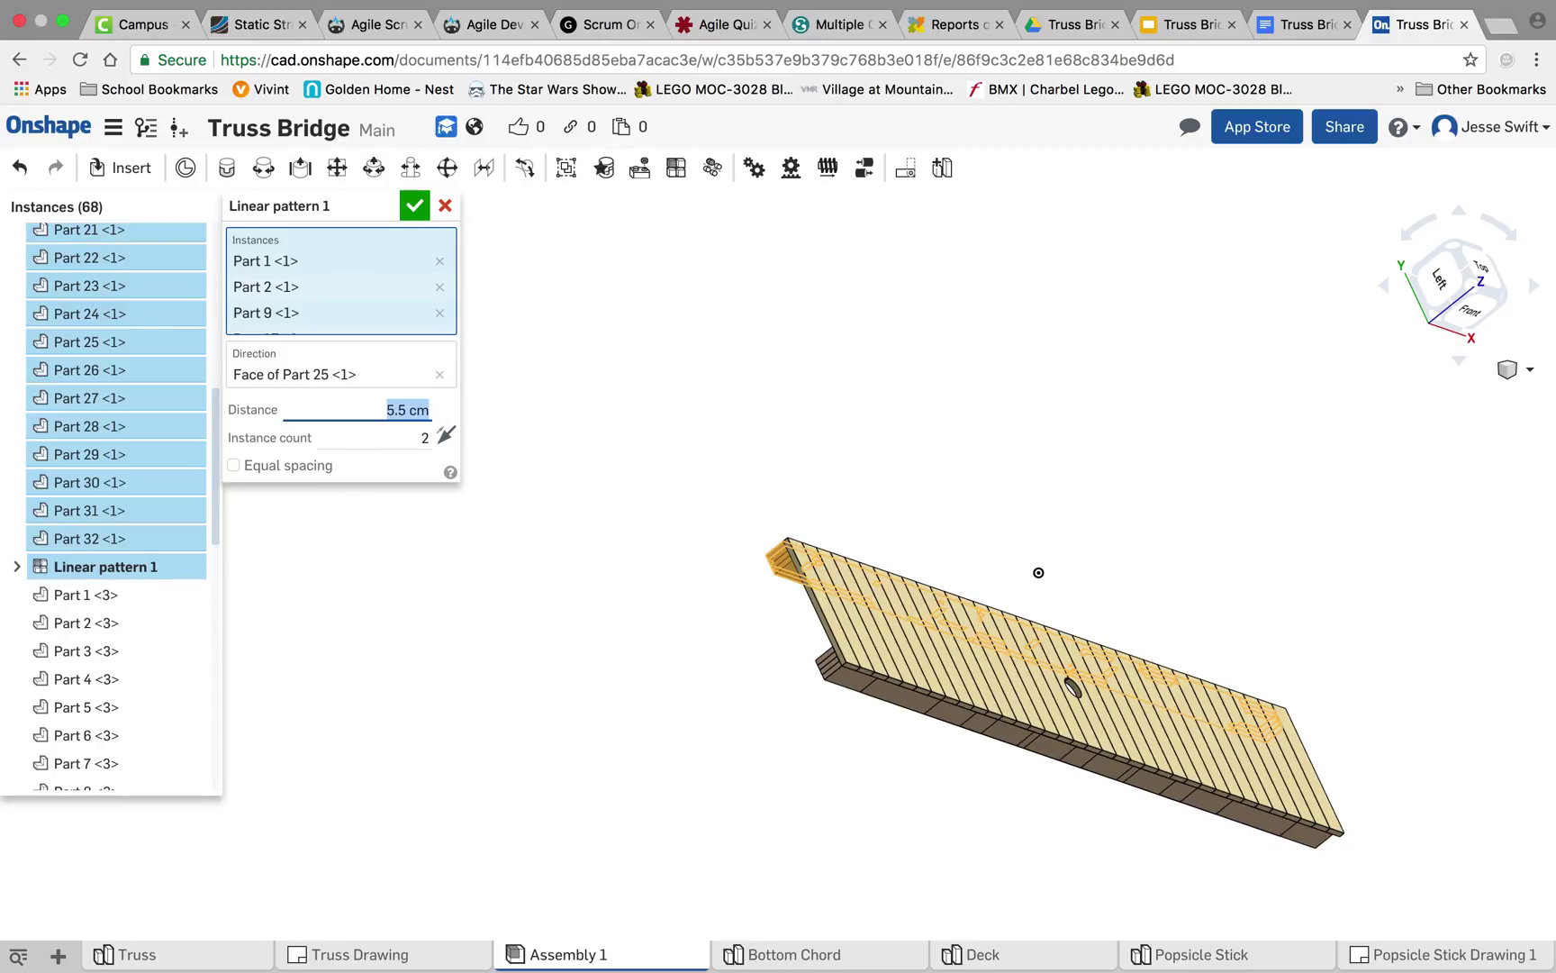
click(415, 205)
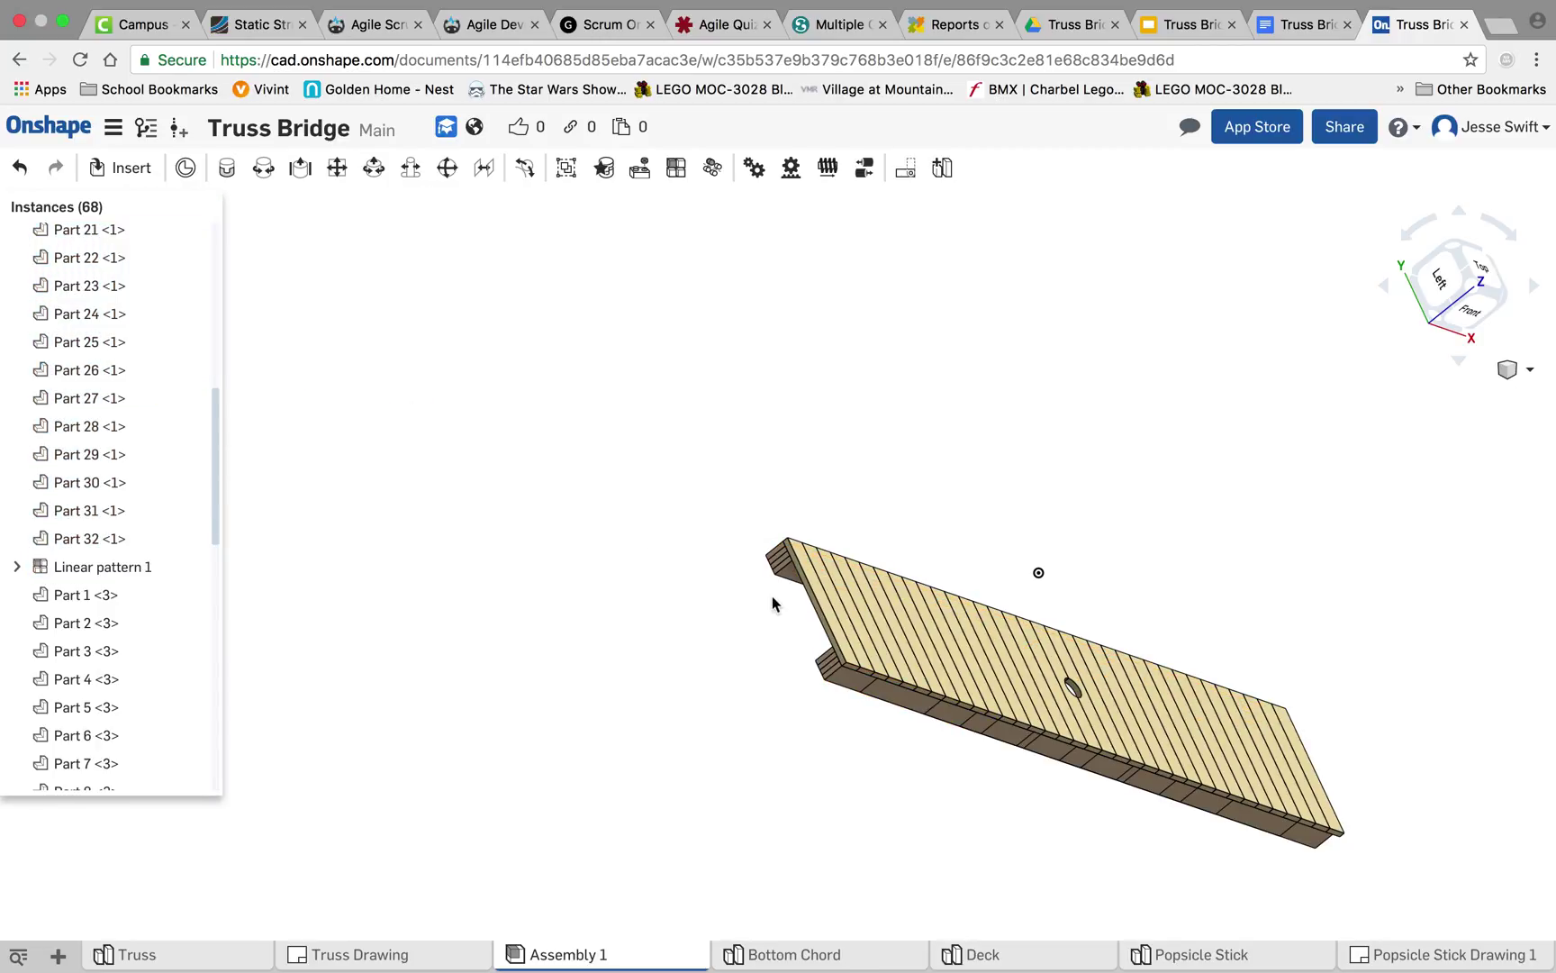
- Insert the Truss part into the assembly, placing it near the front bottom chord
right_drag(1389, 789, 1252, 738)
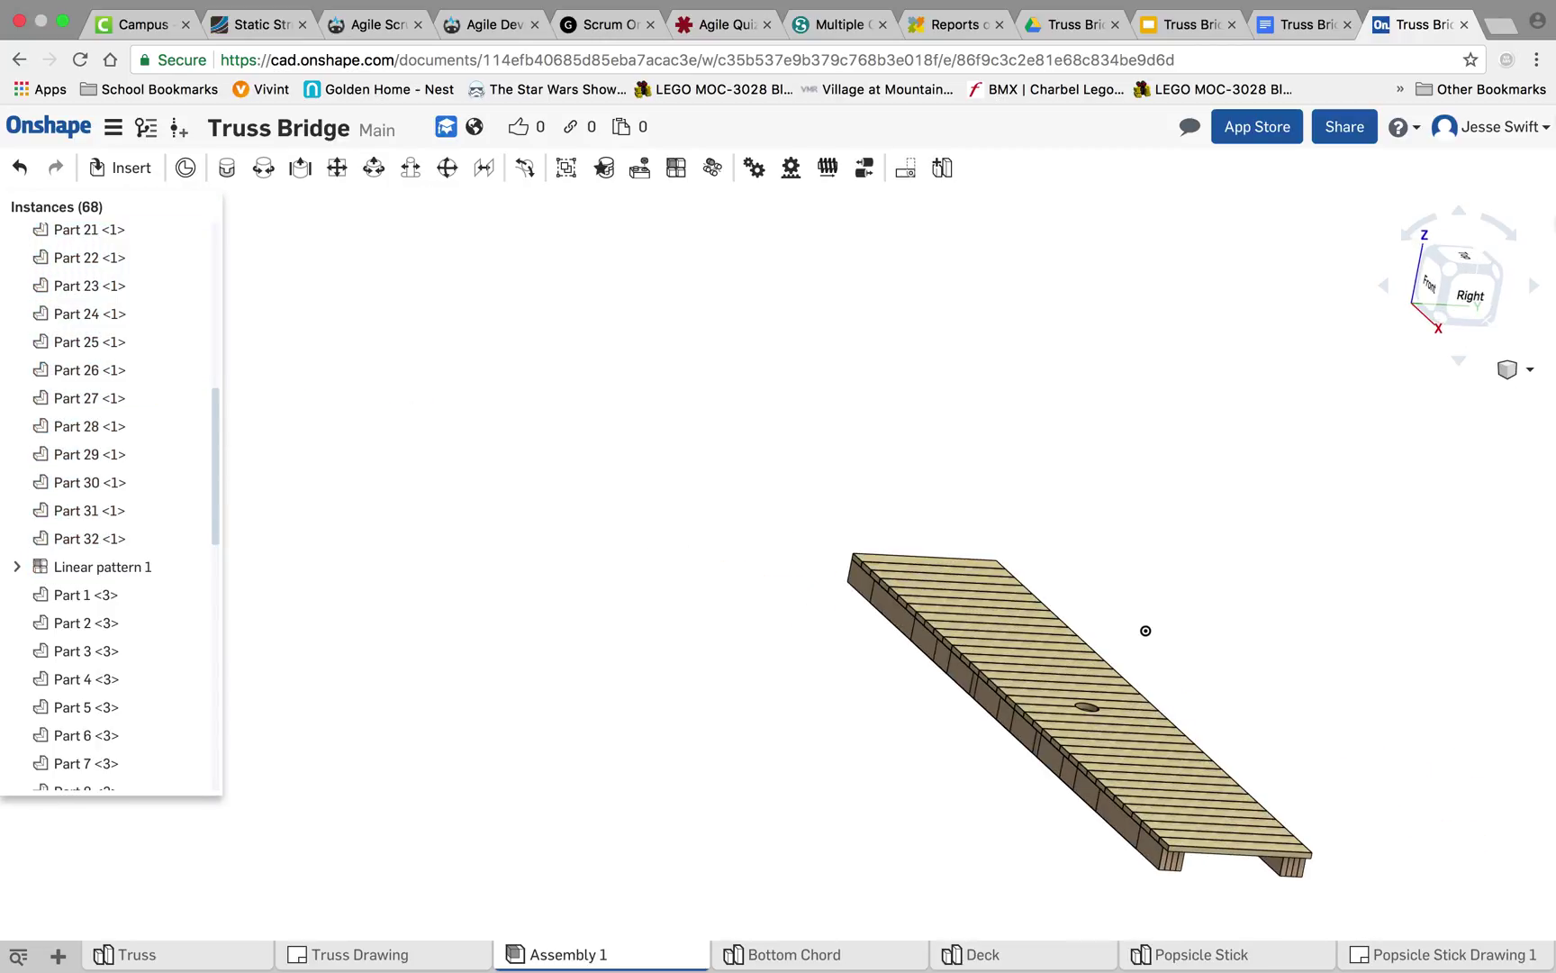
click(1515, 372)
click(1509, 396)
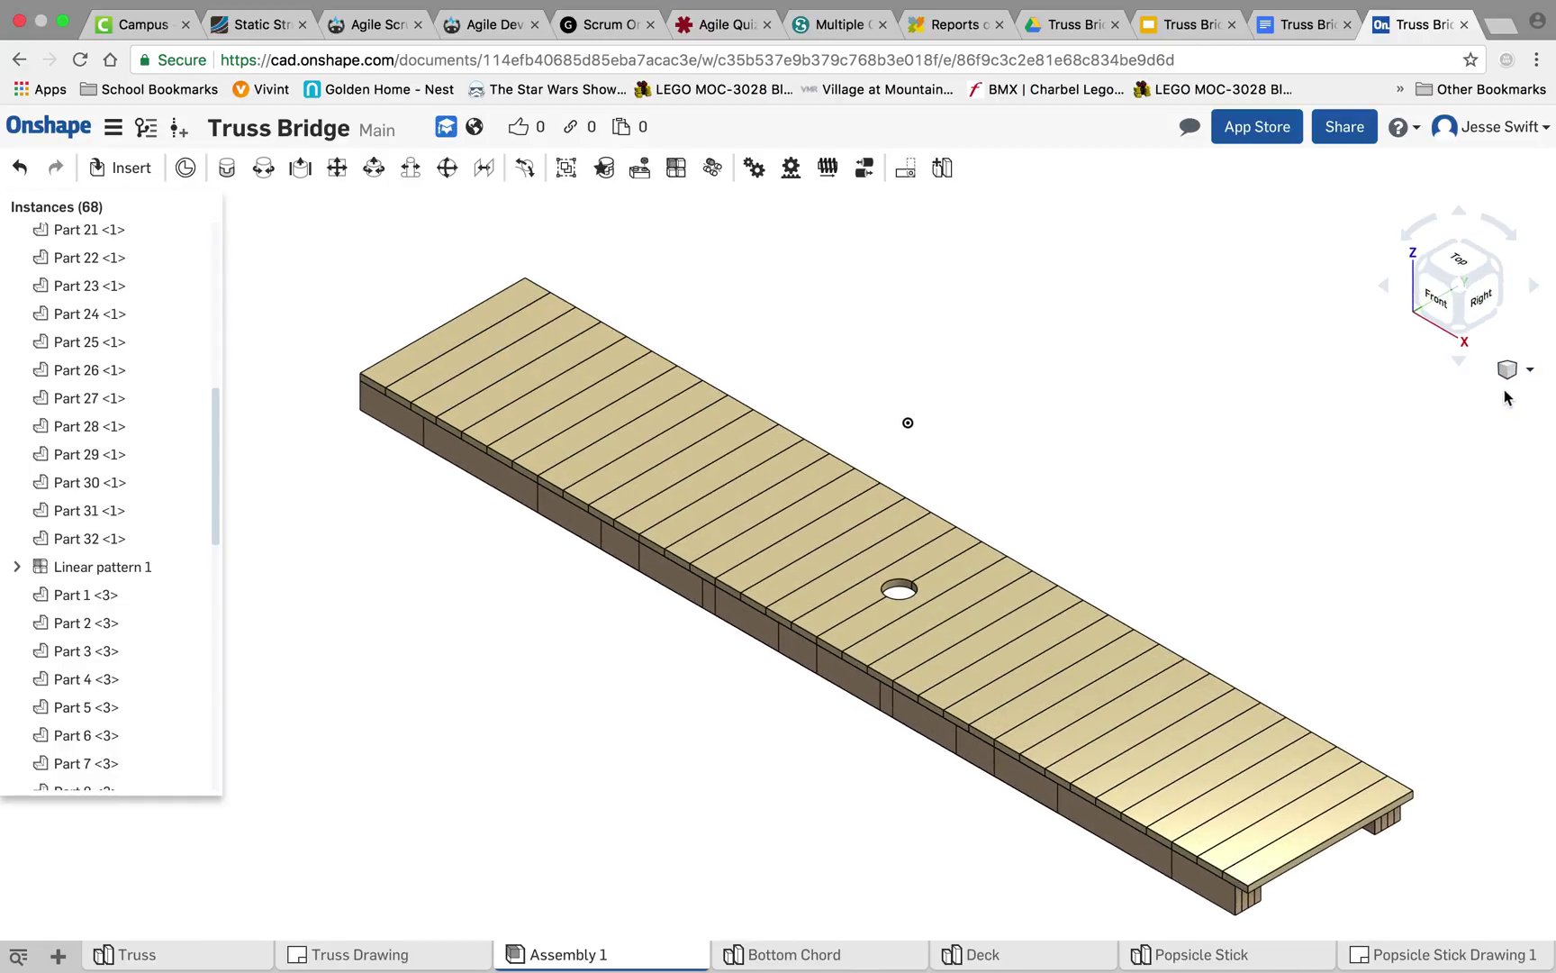
scroll(762, 471, down, 5)
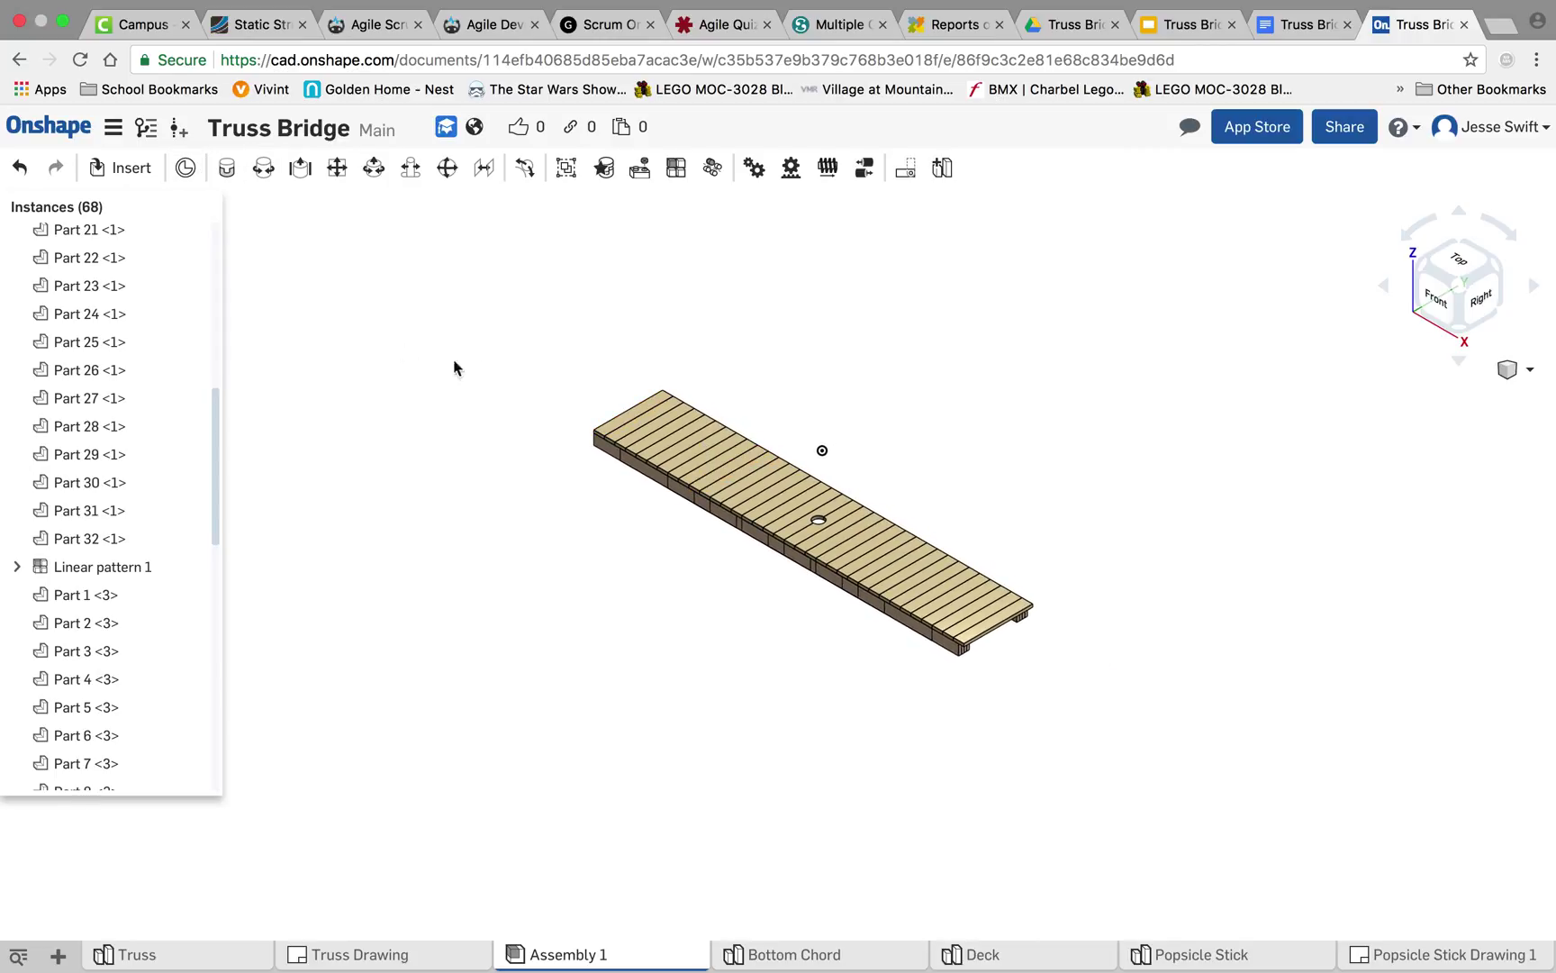
click(126, 168)
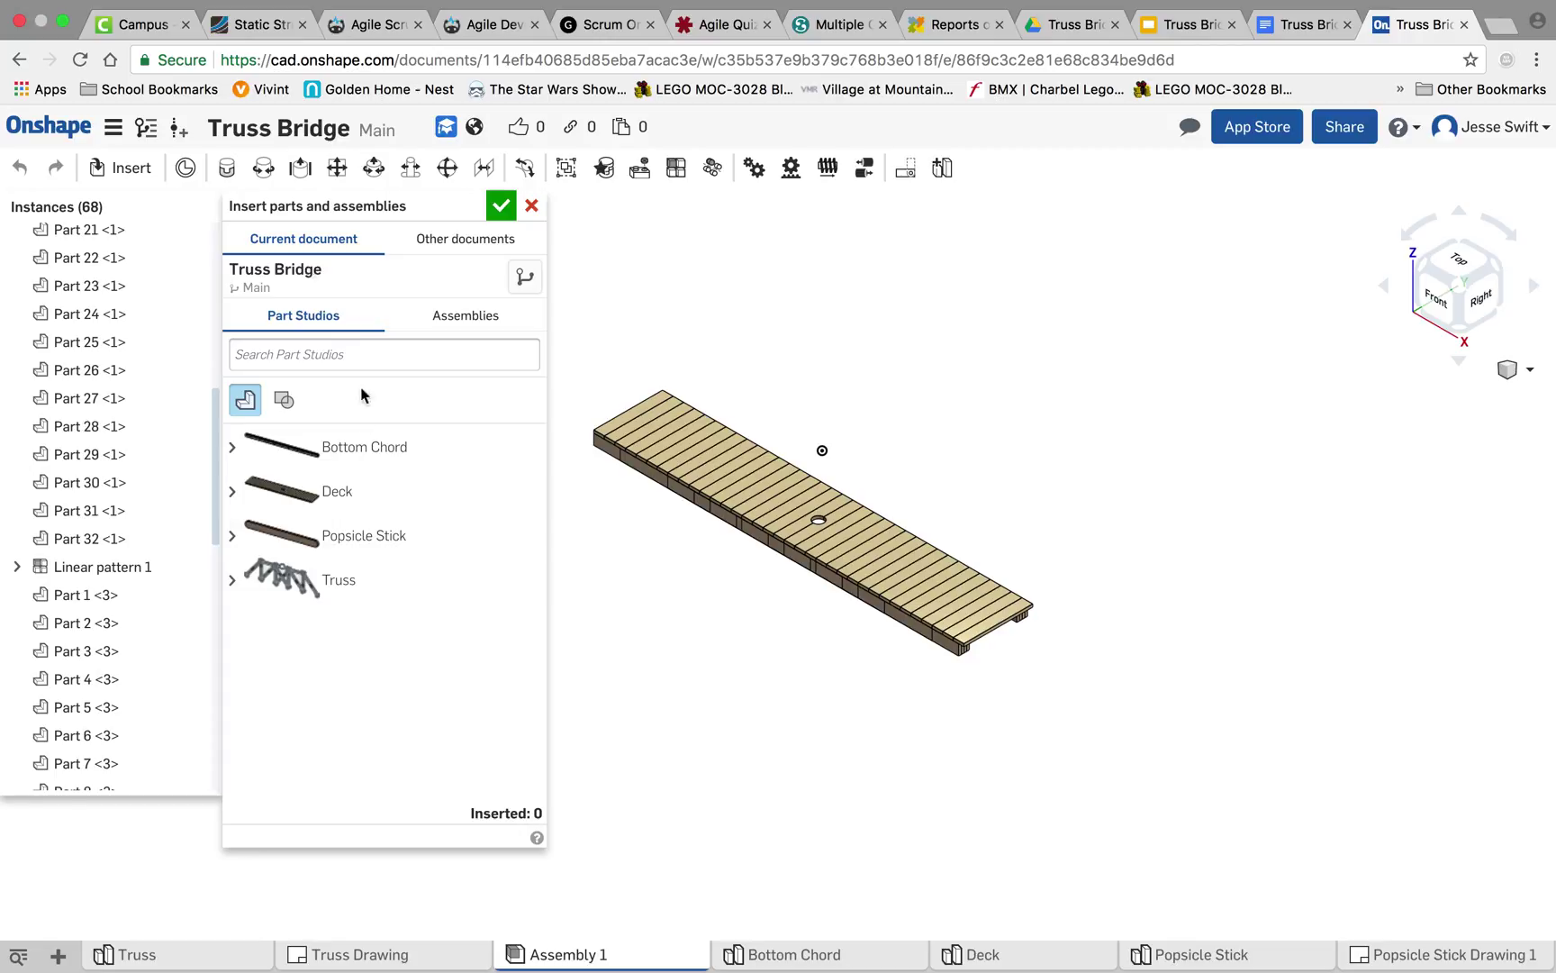
click(315, 597)
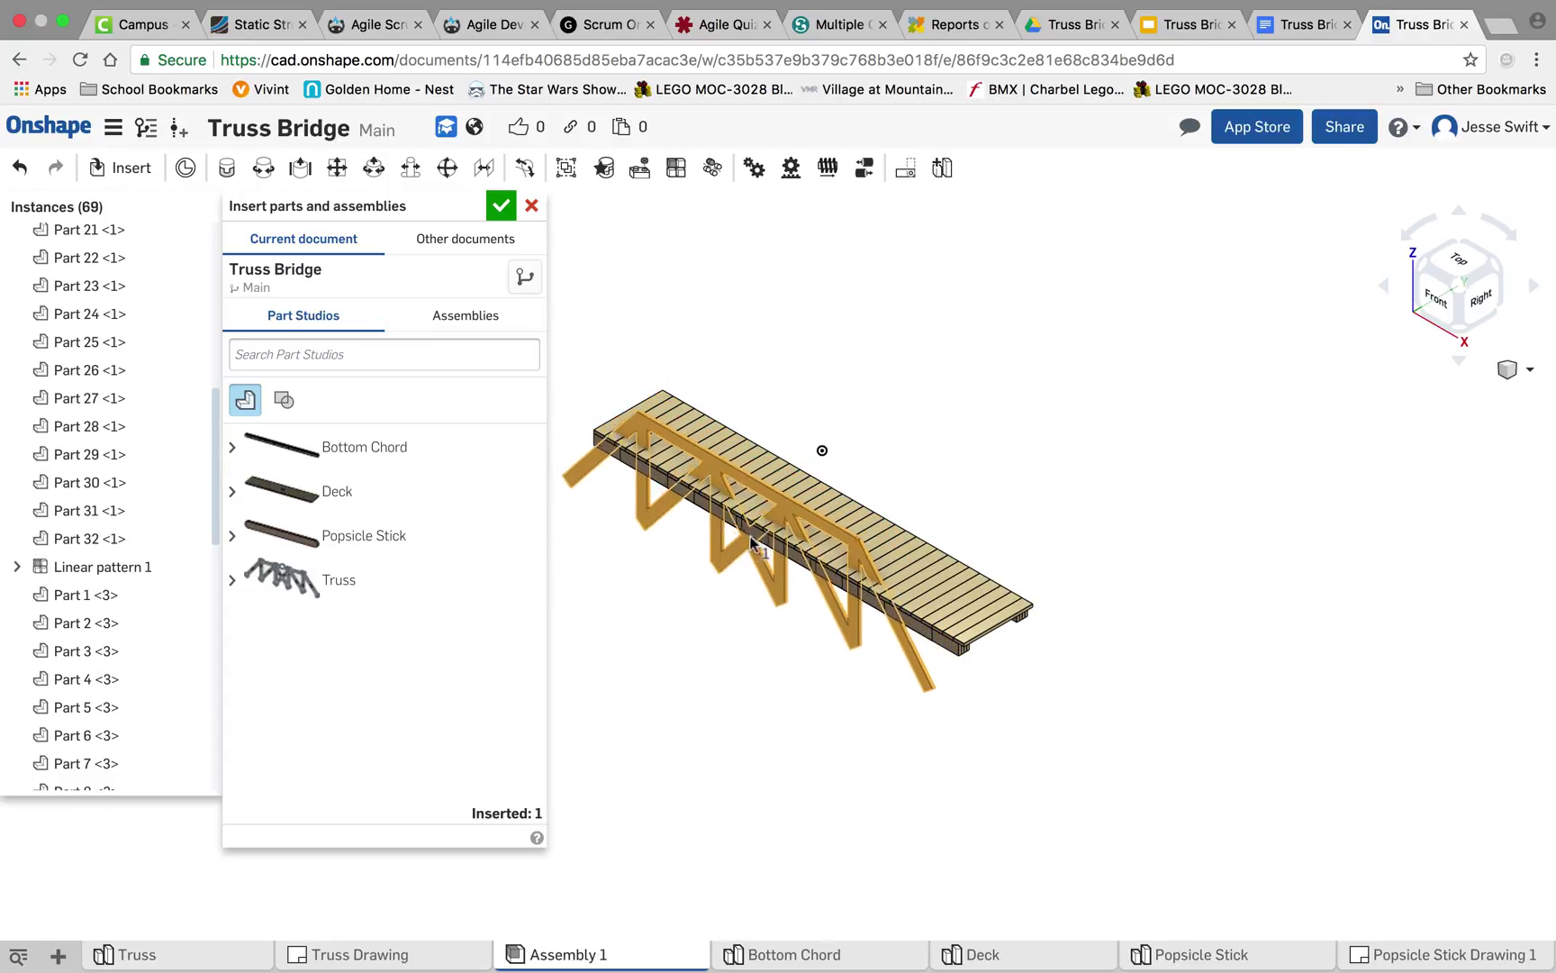
click(779, 569)
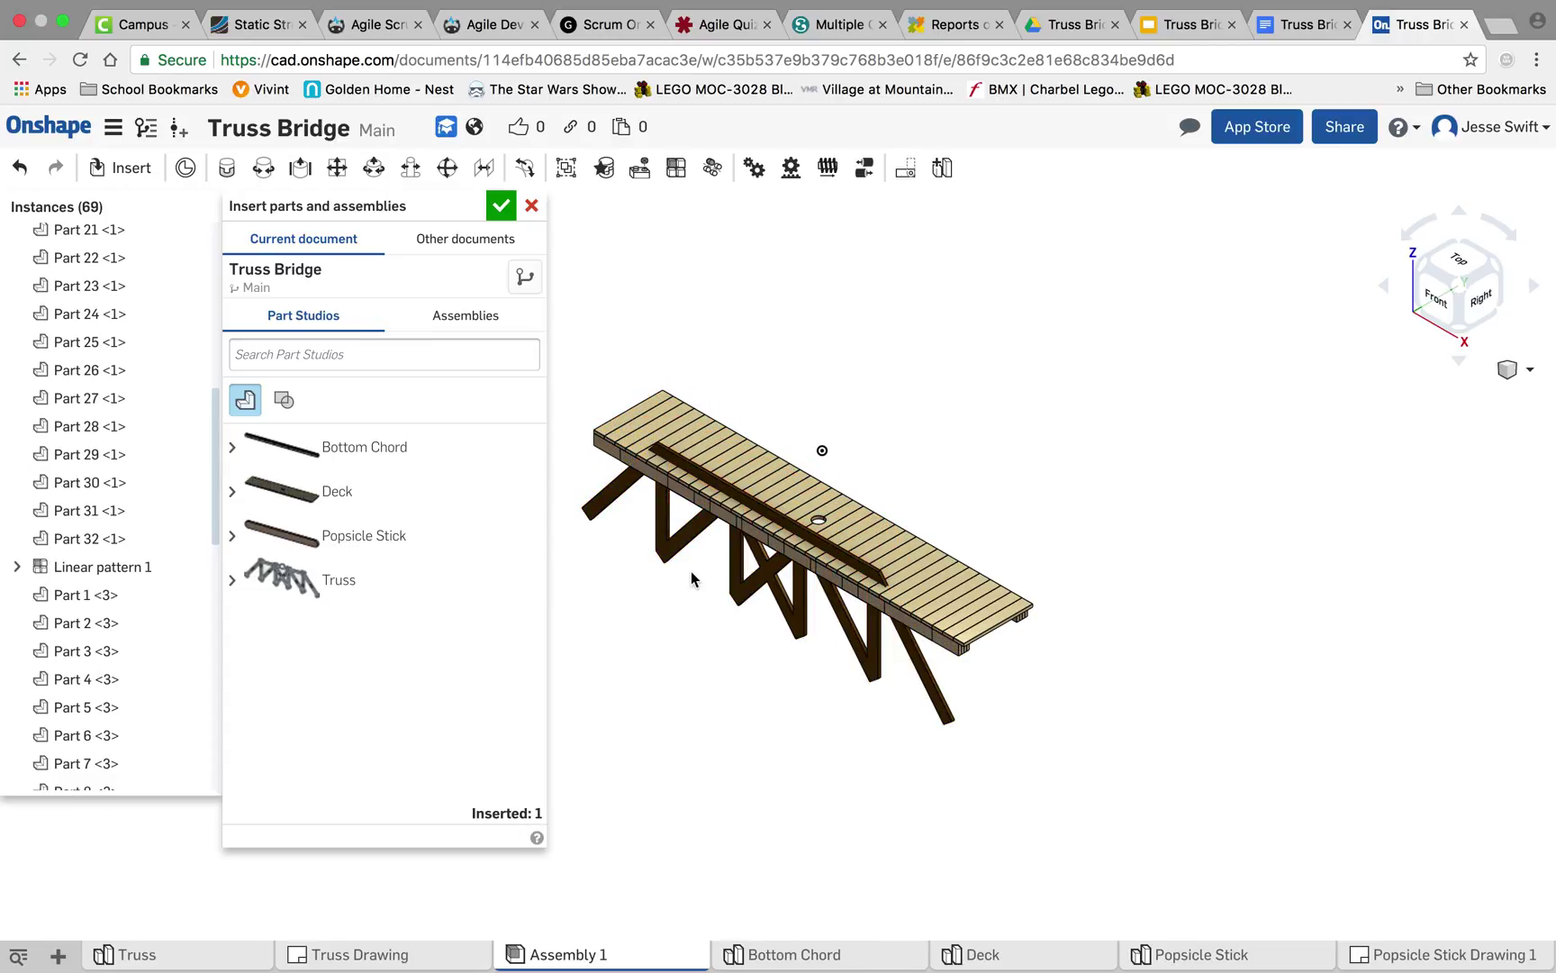
click(505, 212)
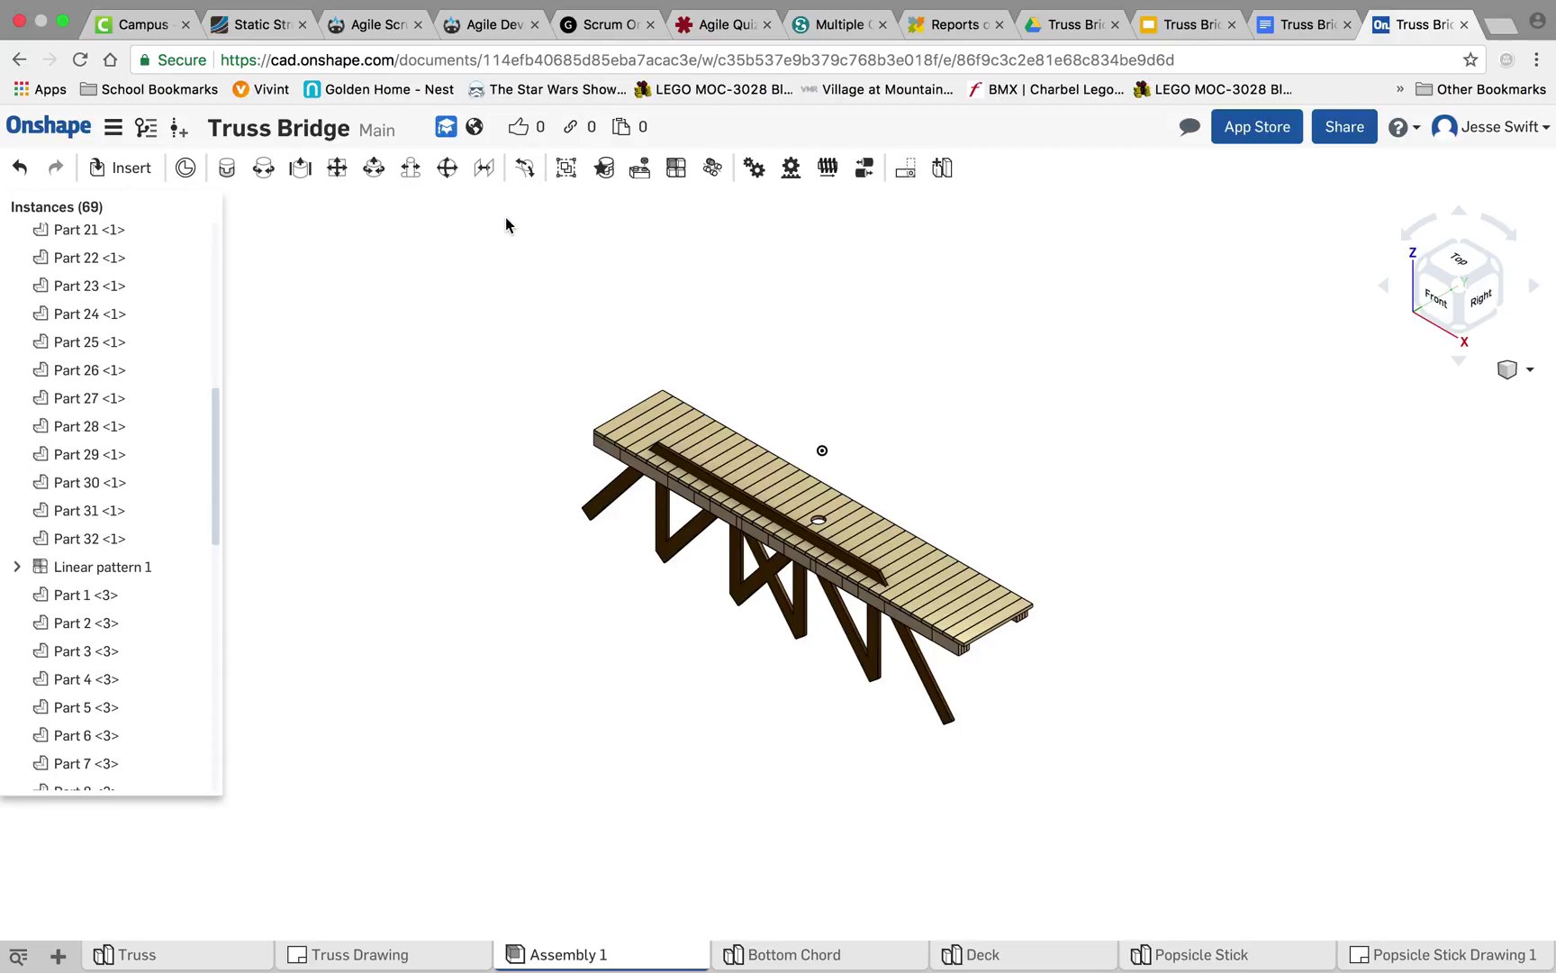
- Fasten the truss to the deck, mating its end member's back-face corner to the end plank's front top corner
click(227, 171)
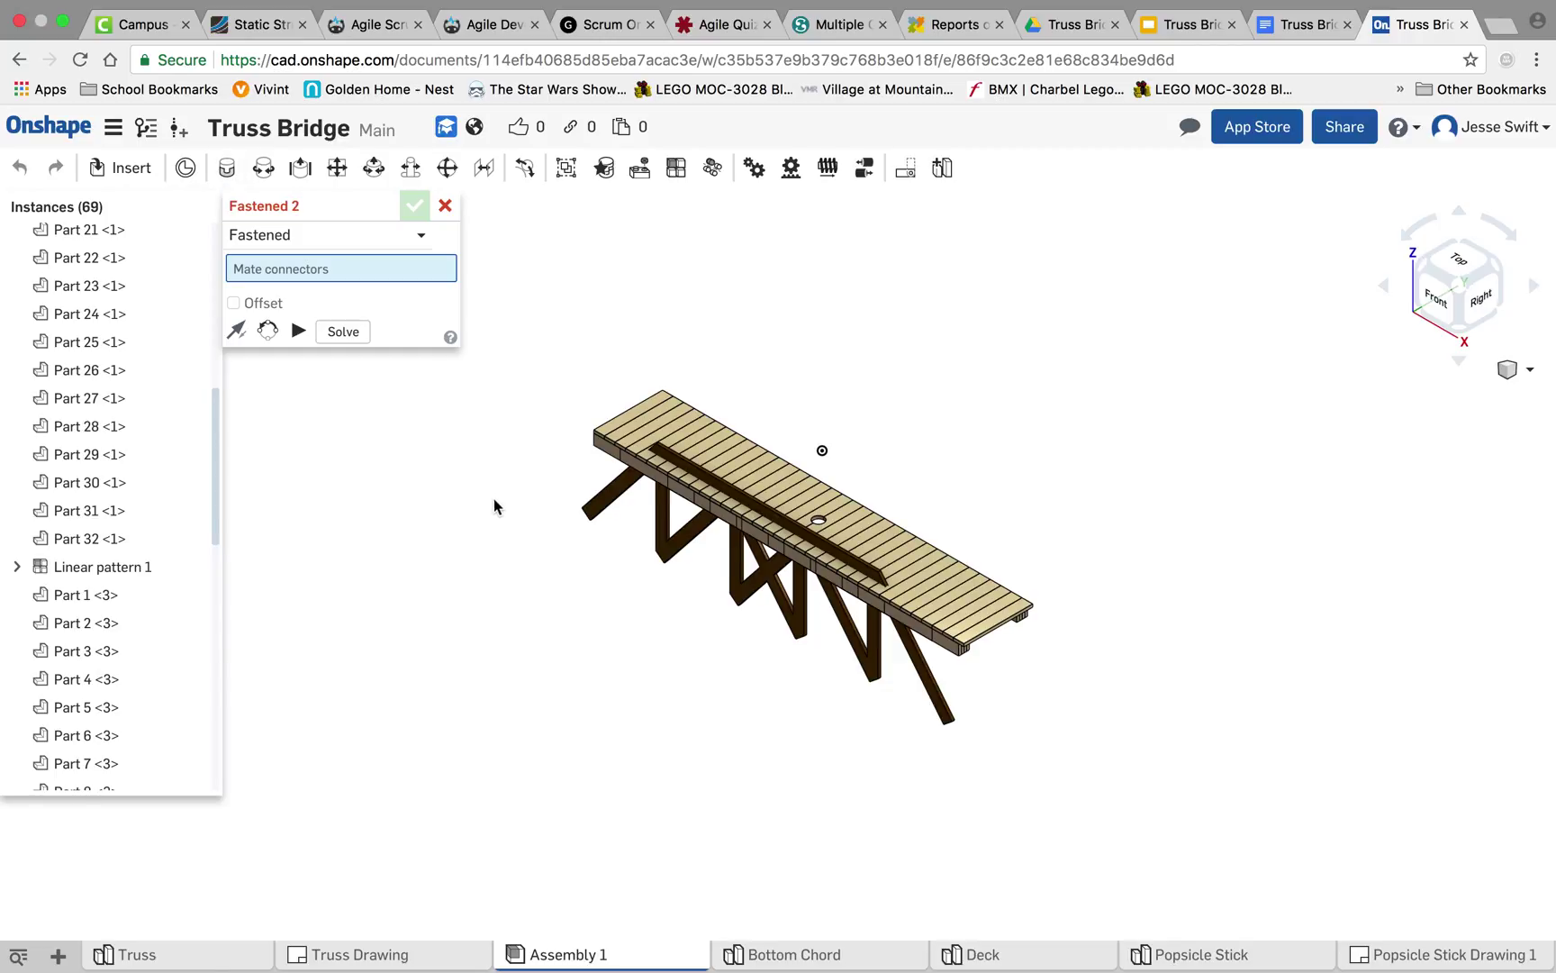
right_drag(494, 501, 610, 780)
scroll(610, 765, up, 5)
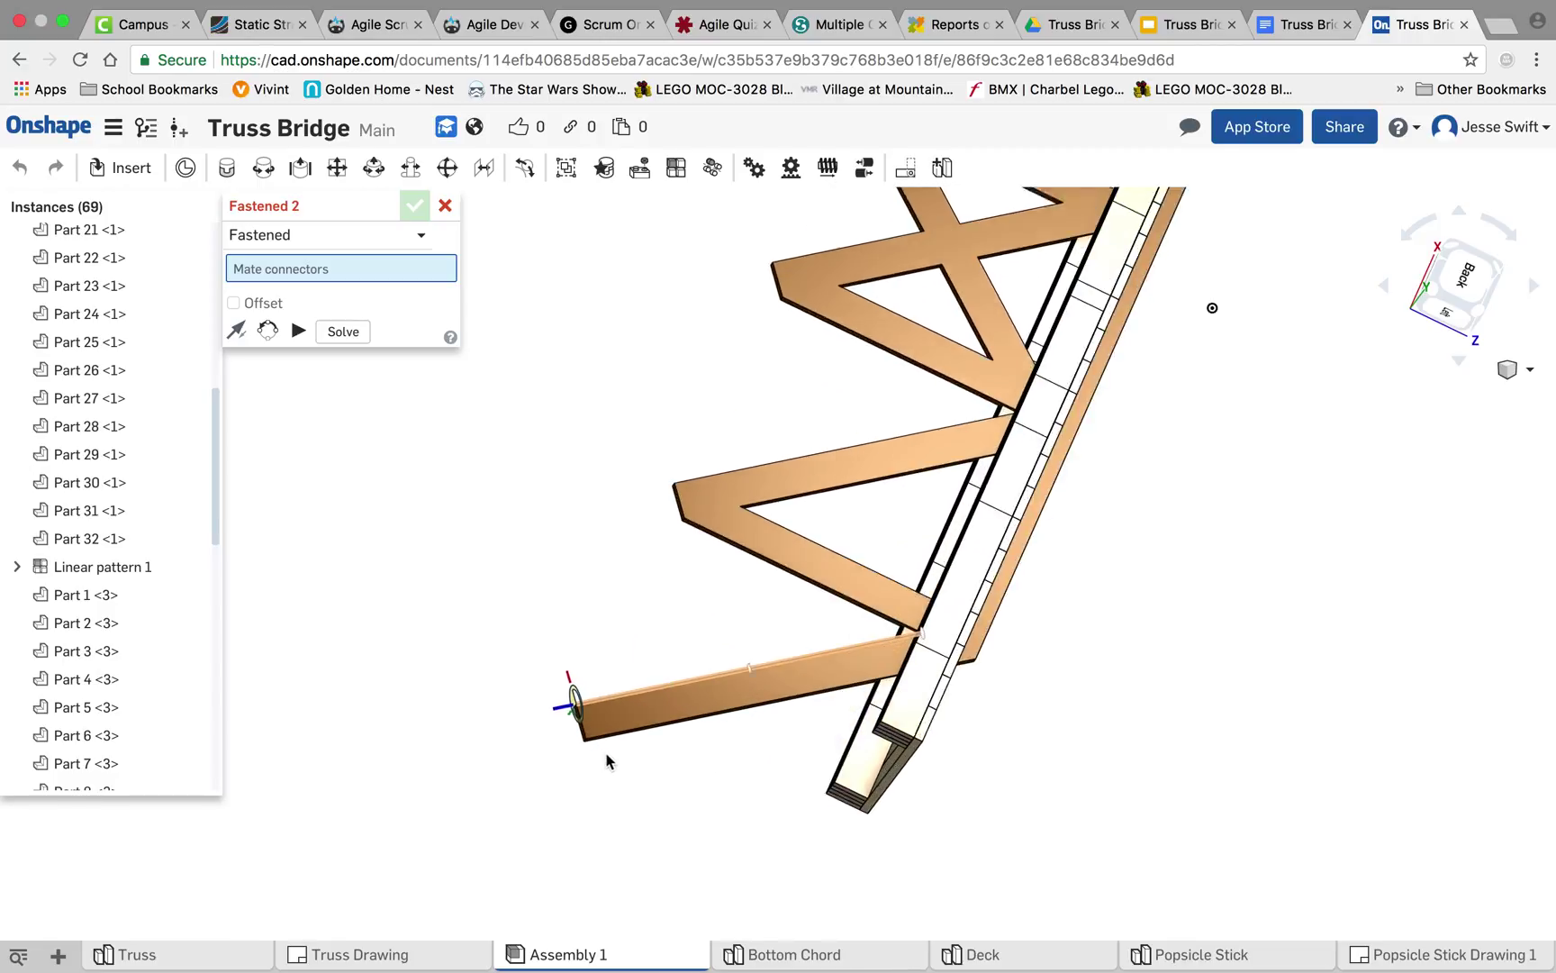
mouse_move(597, 795)
right_down()
mouse_move(747, 819)
mouse_move(591, 804)
right_up()
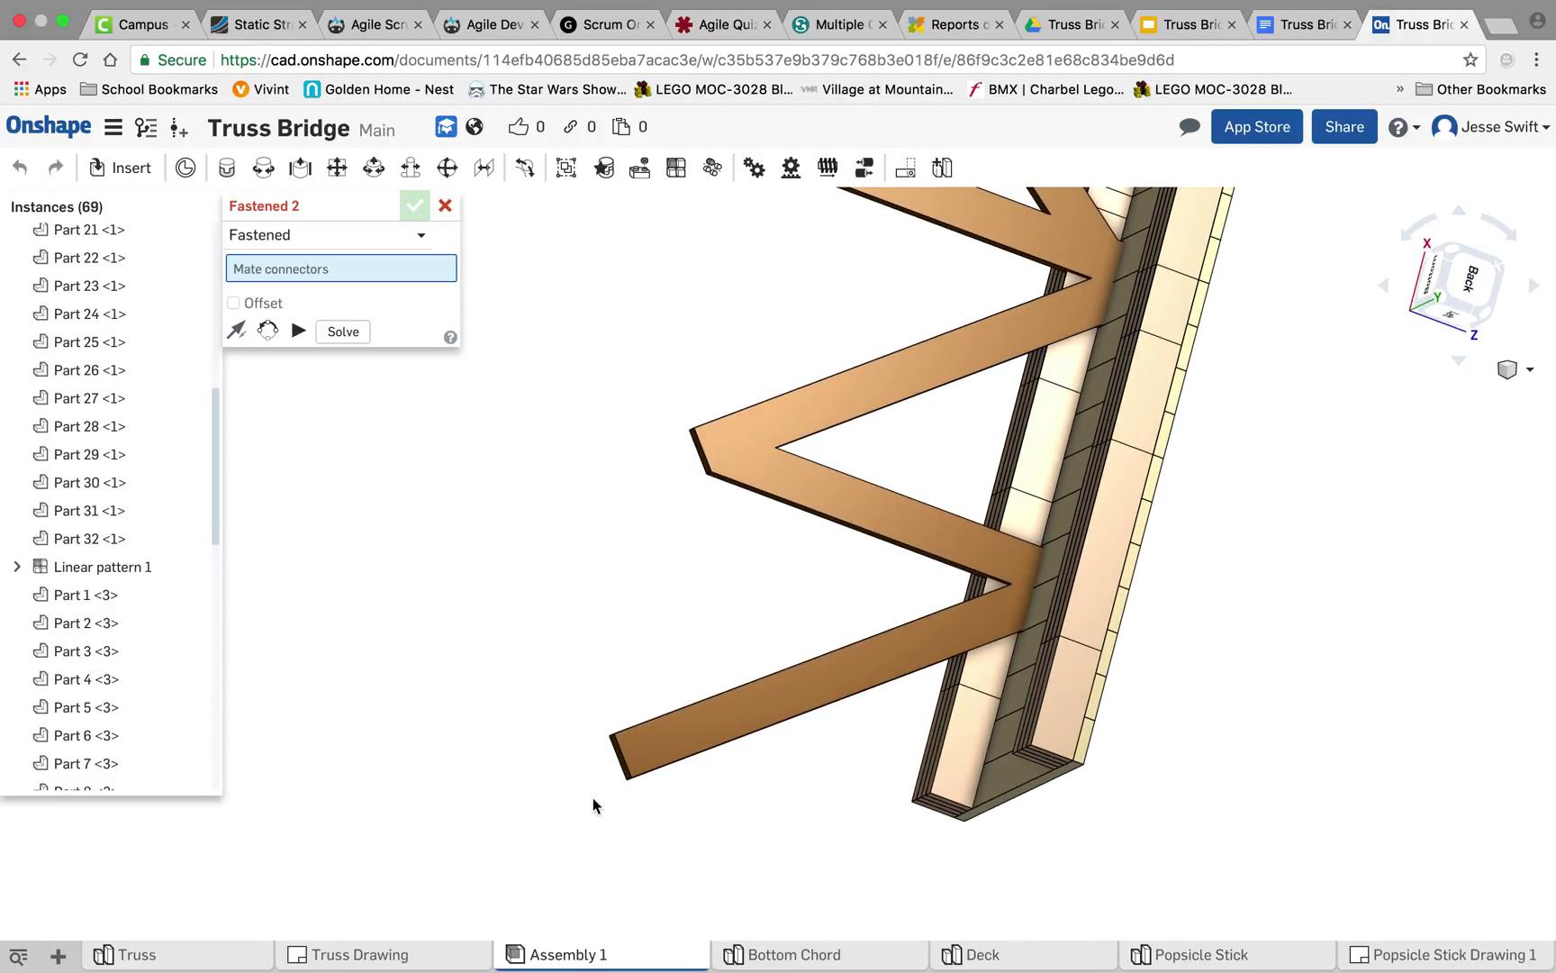
click(634, 777)
right_drag(747, 820, 635, 540)
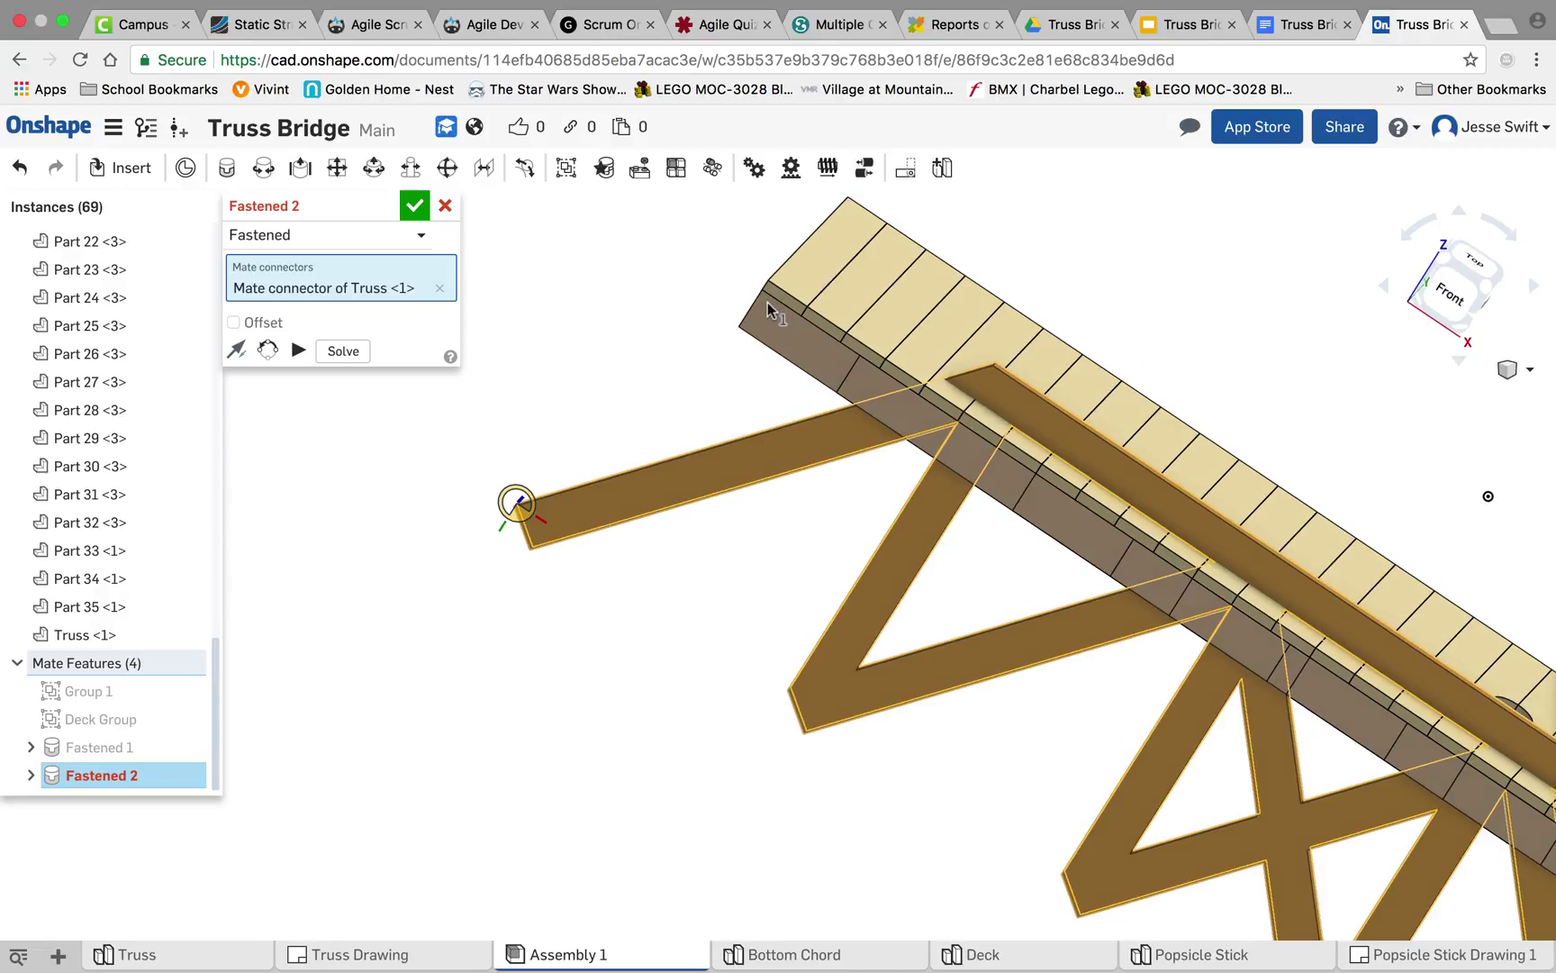
scroll(780, 300, up, 10)
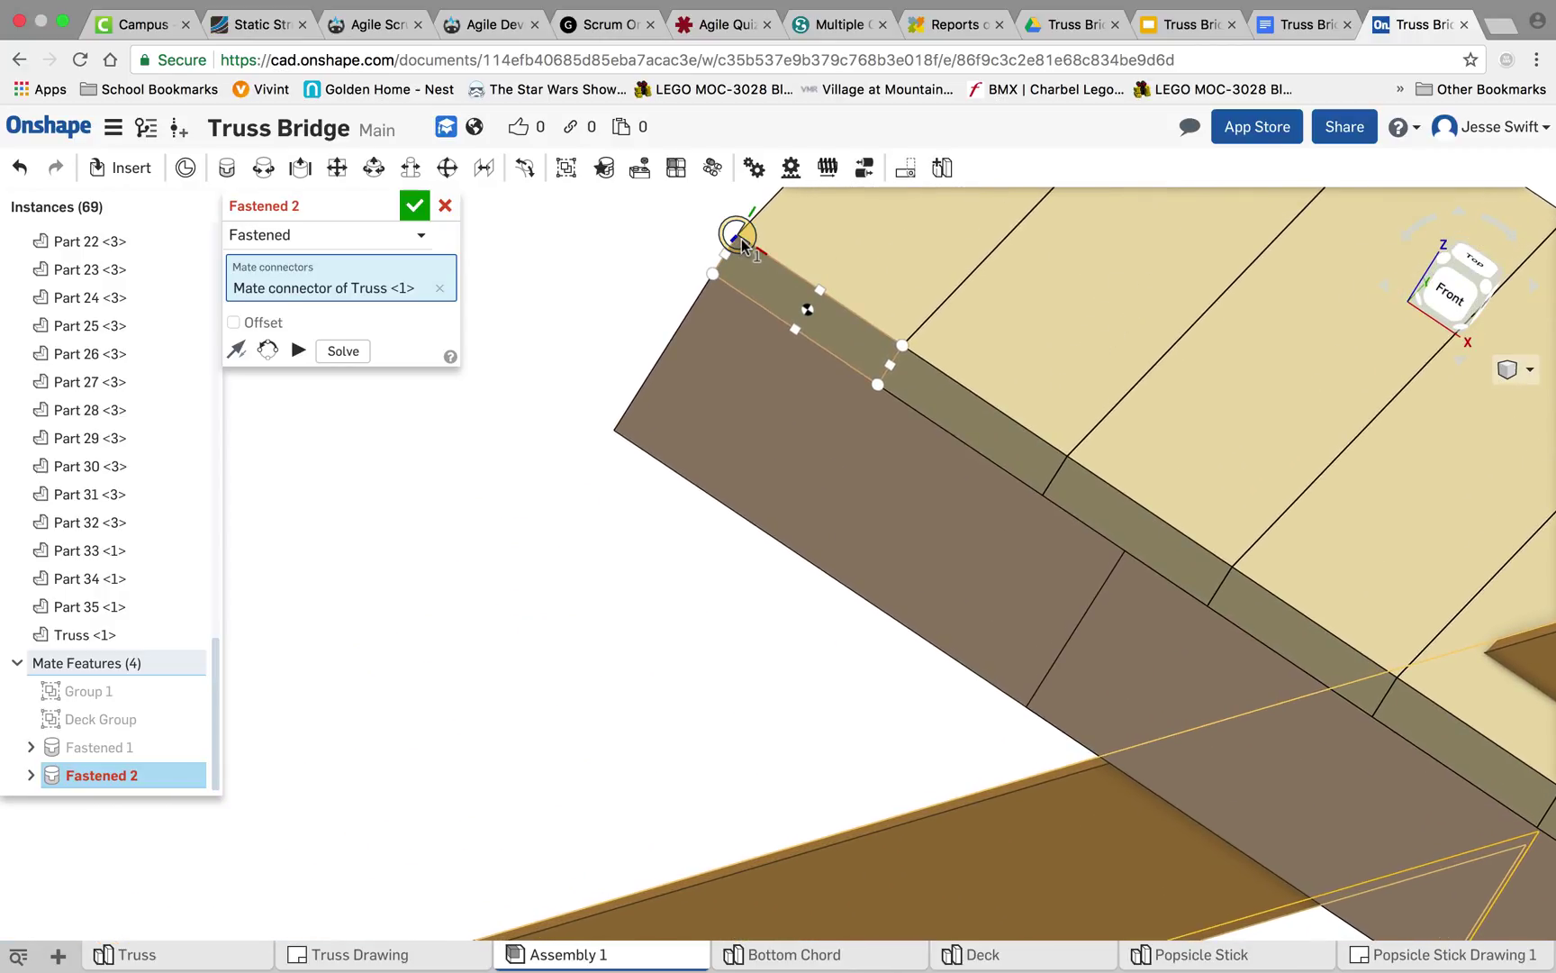
click(739, 240)
scroll(759, 423, down, 10)
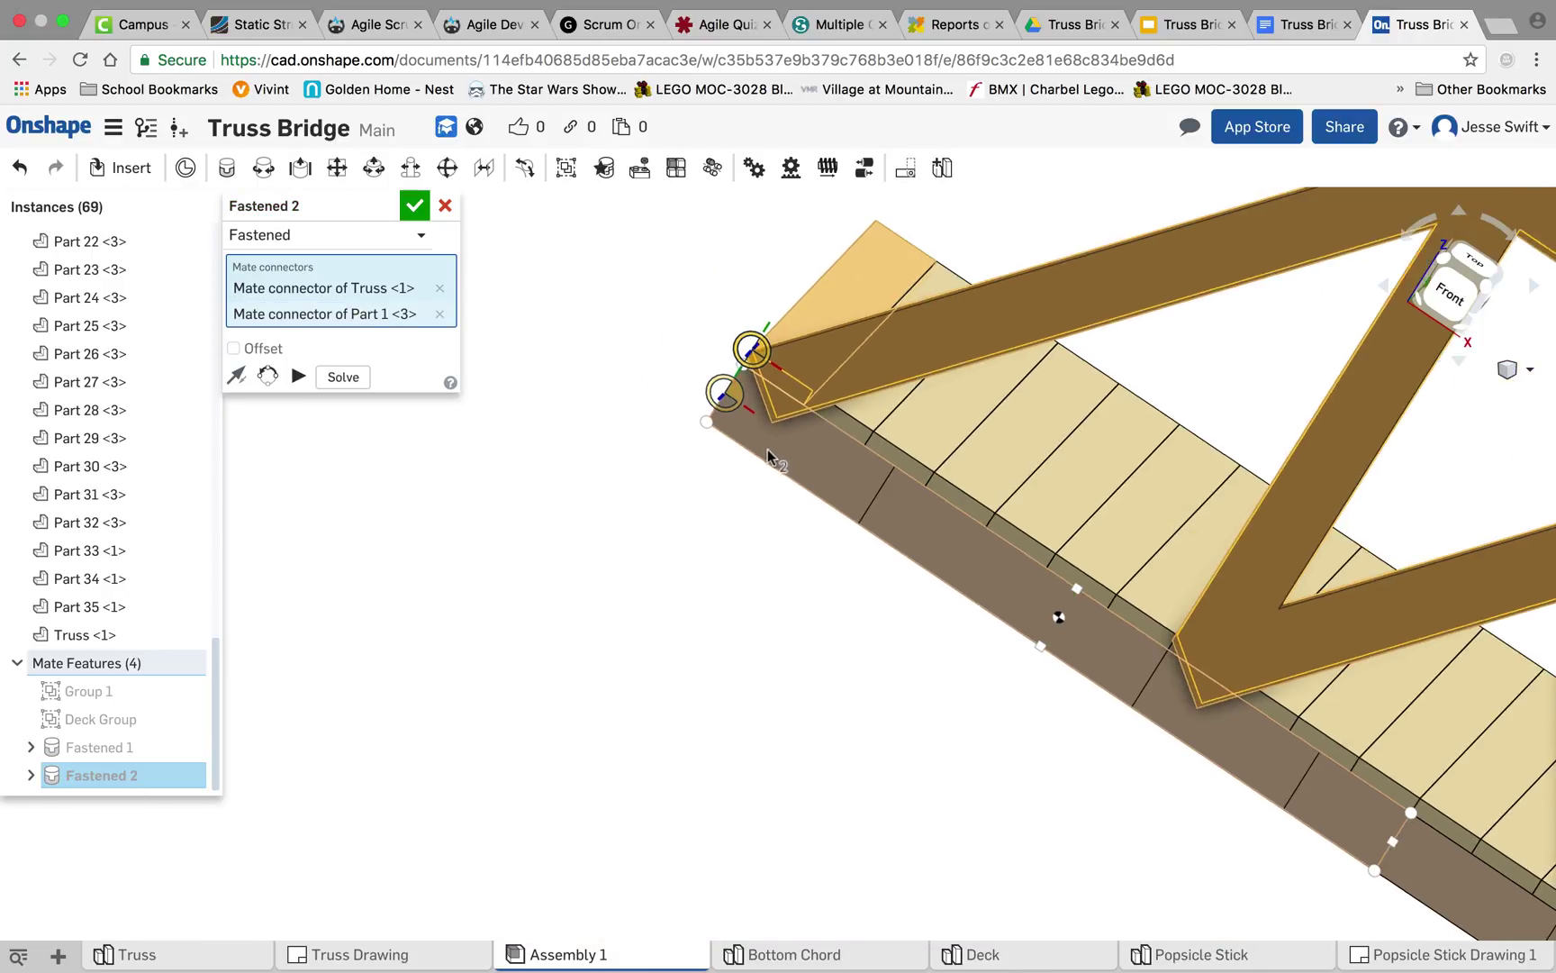
click(413, 208)
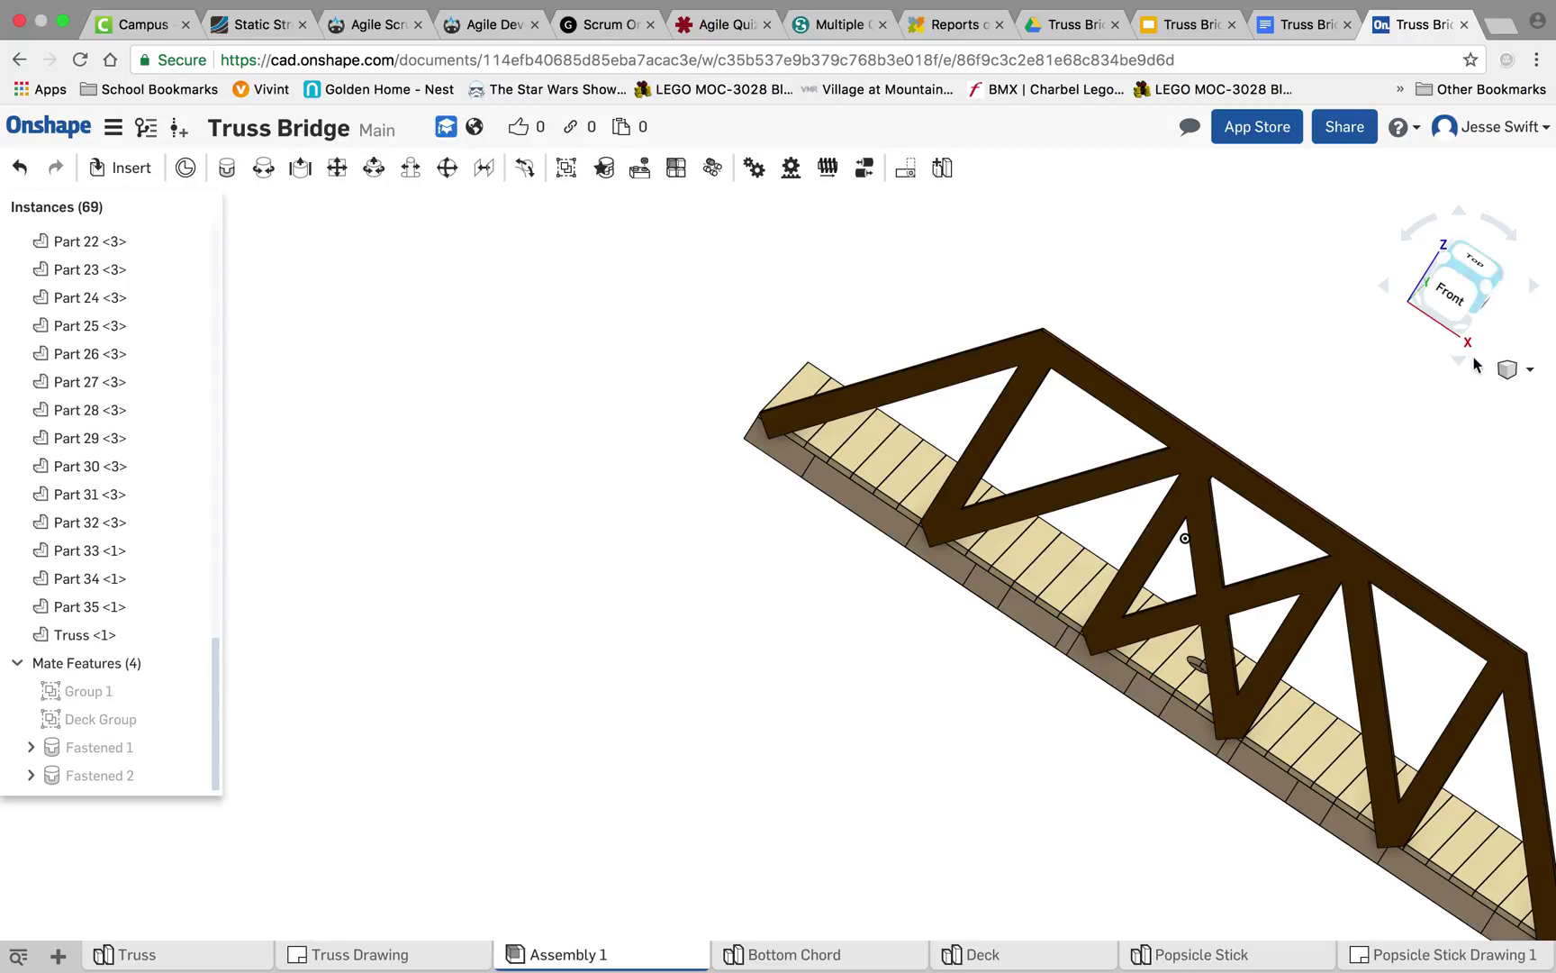
- Create a linear pattern of the truss with its side face as direction, flipped toward the deck's far side, at 5.5 cm distance
click(1522, 372)
click(1454, 402)
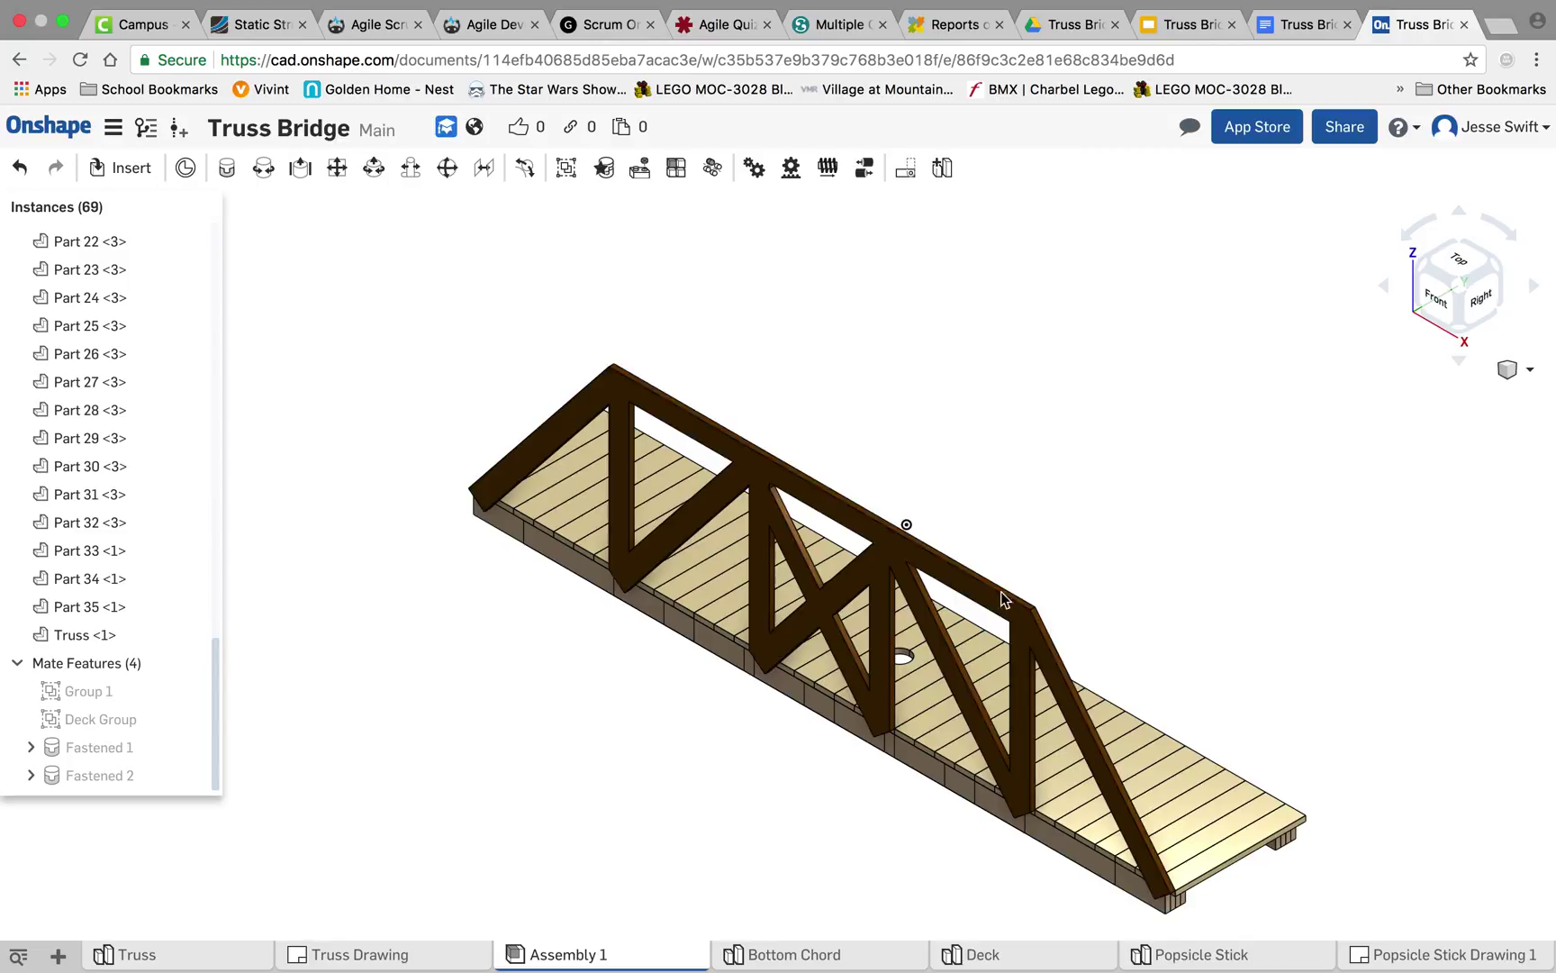
click(921, 571)
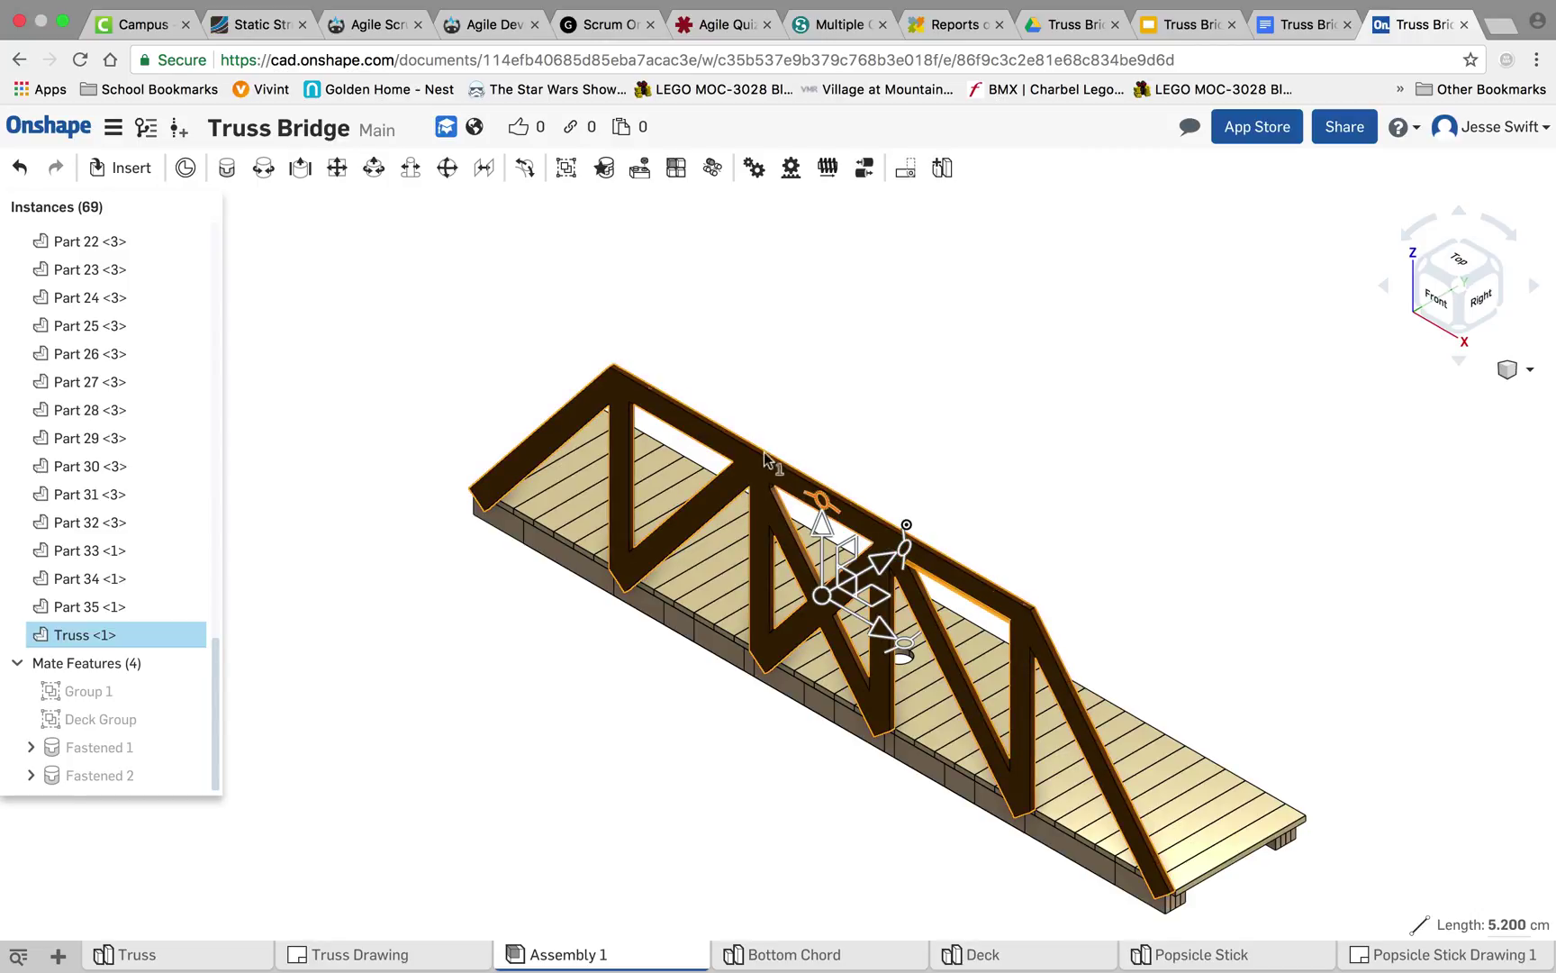
click(676, 168)
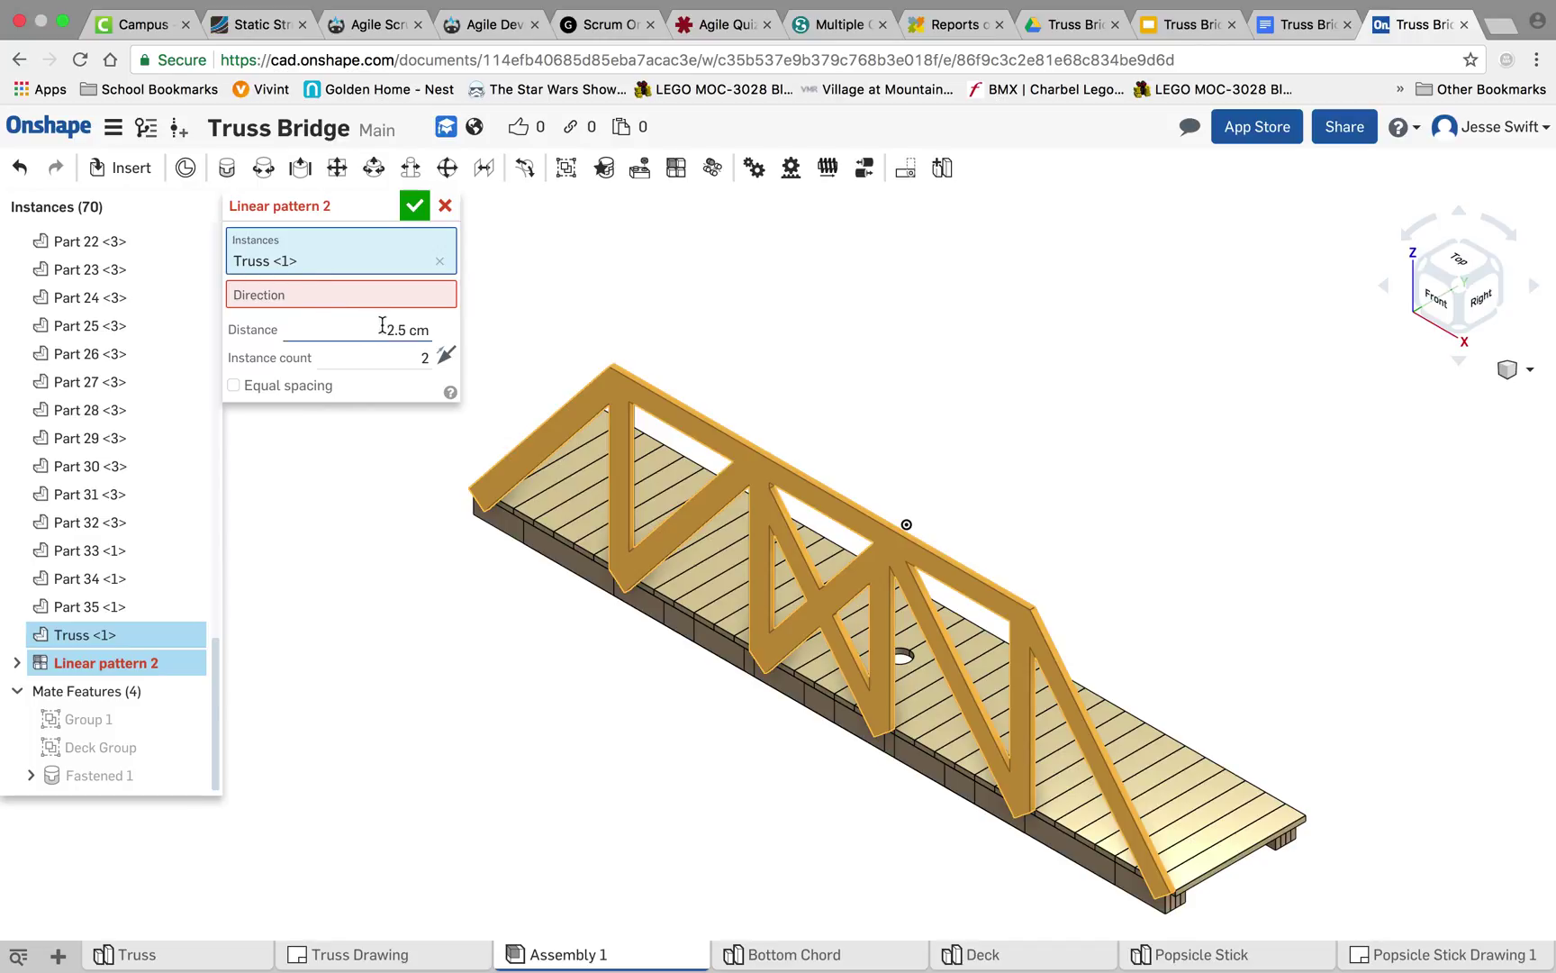
click(397, 331)
right_drag(1403, 645, 1296, 698)
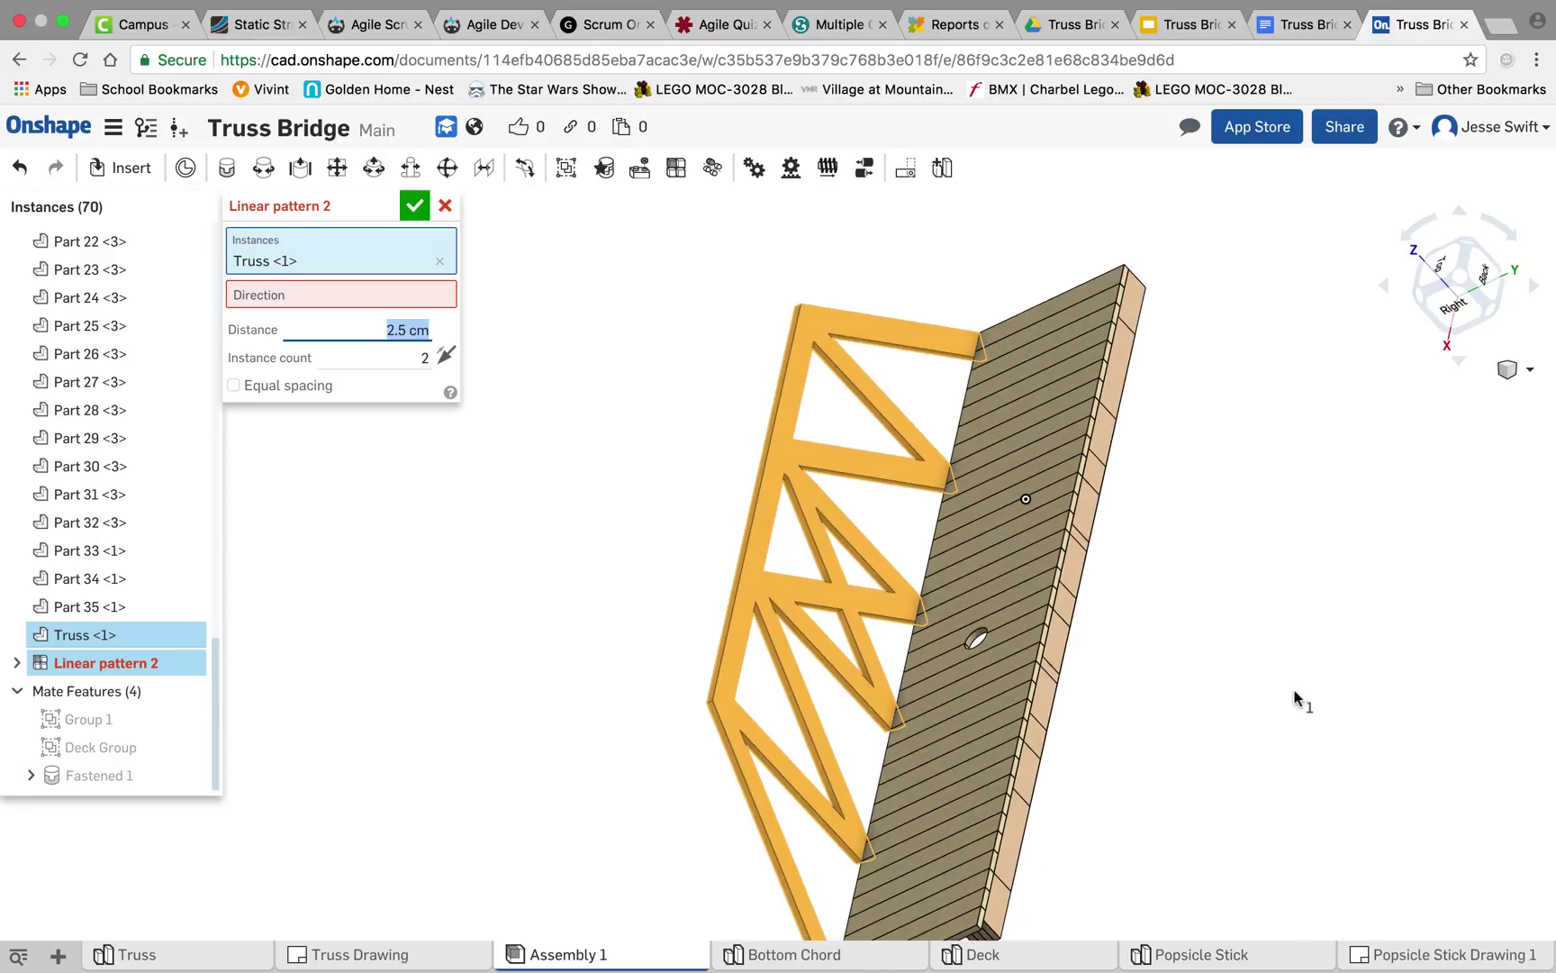
click(416, 306)
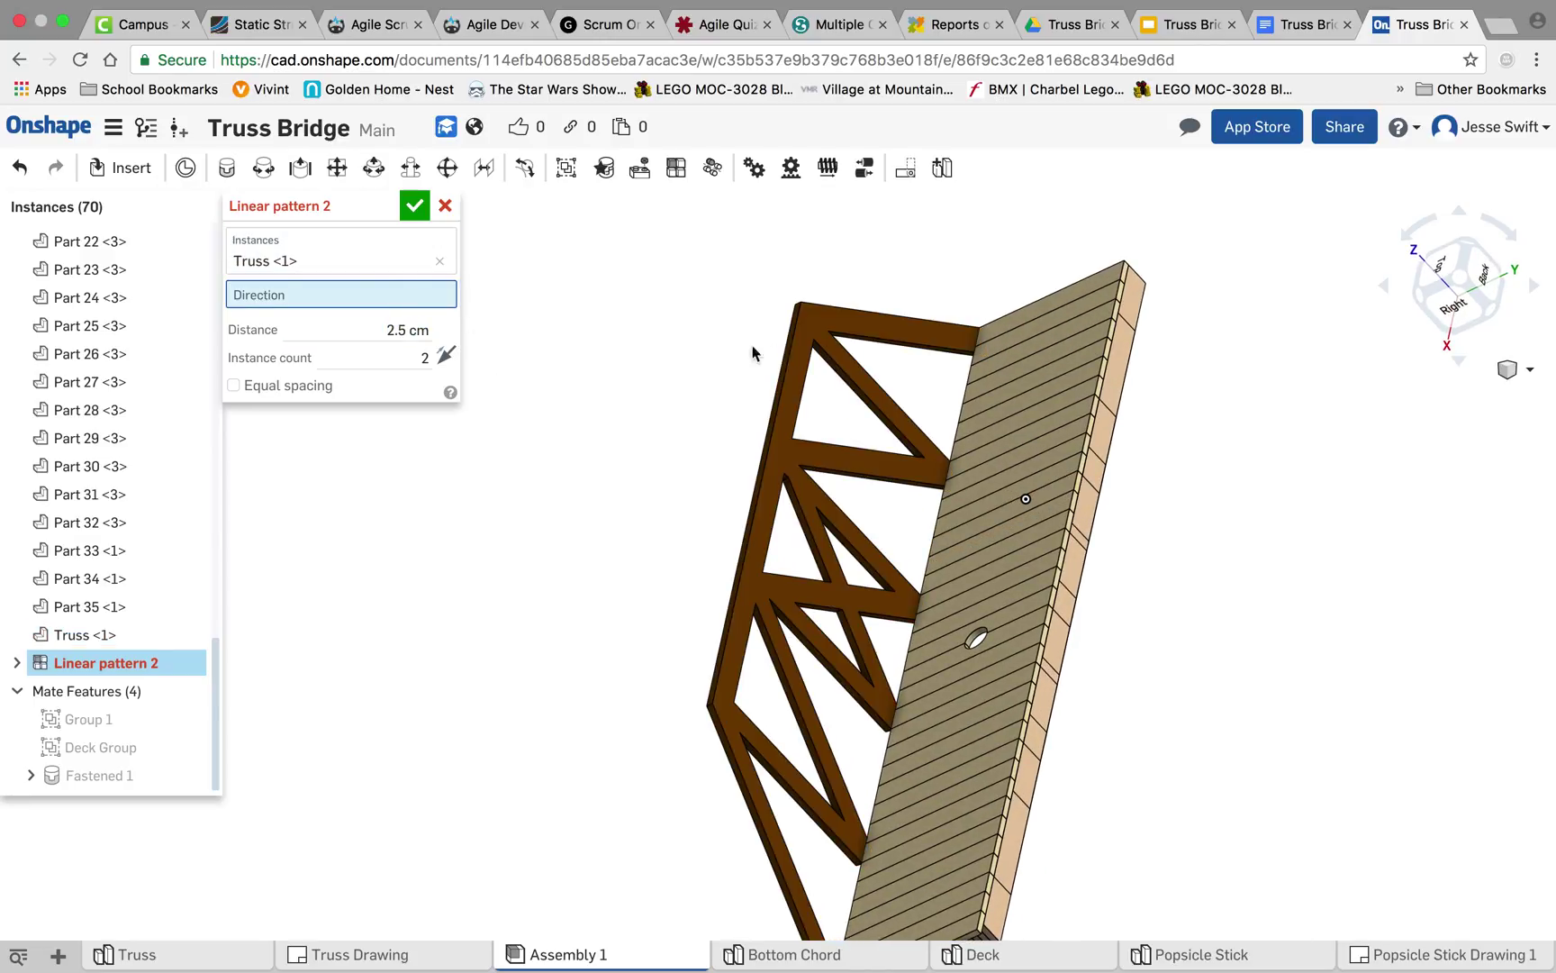
click(821, 330)
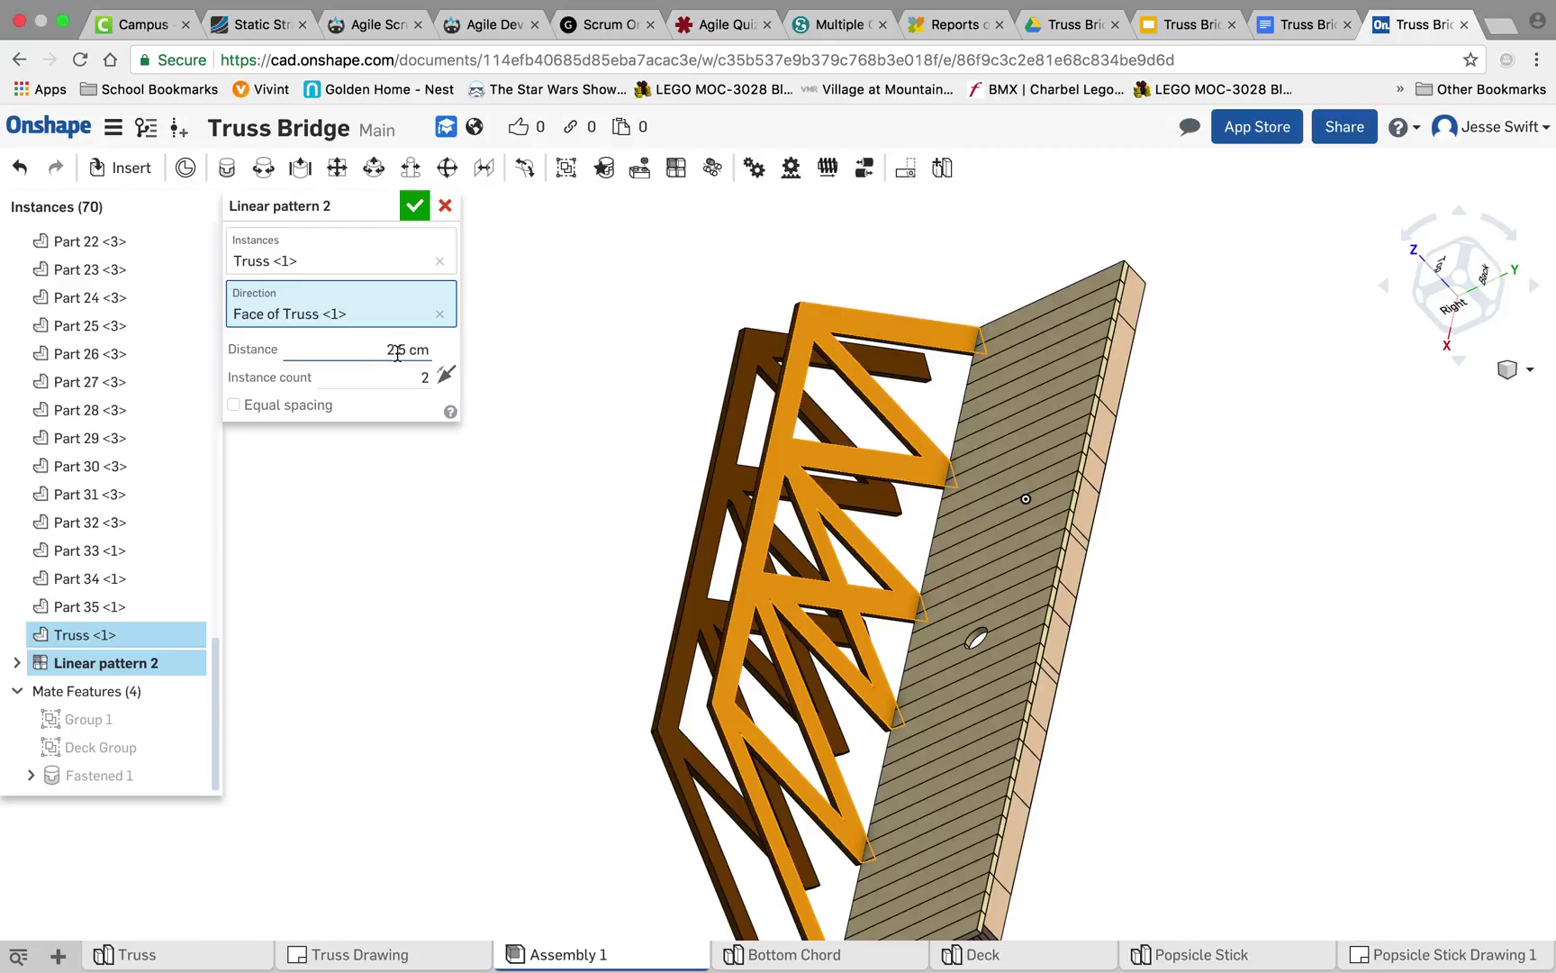
key(shift+7)
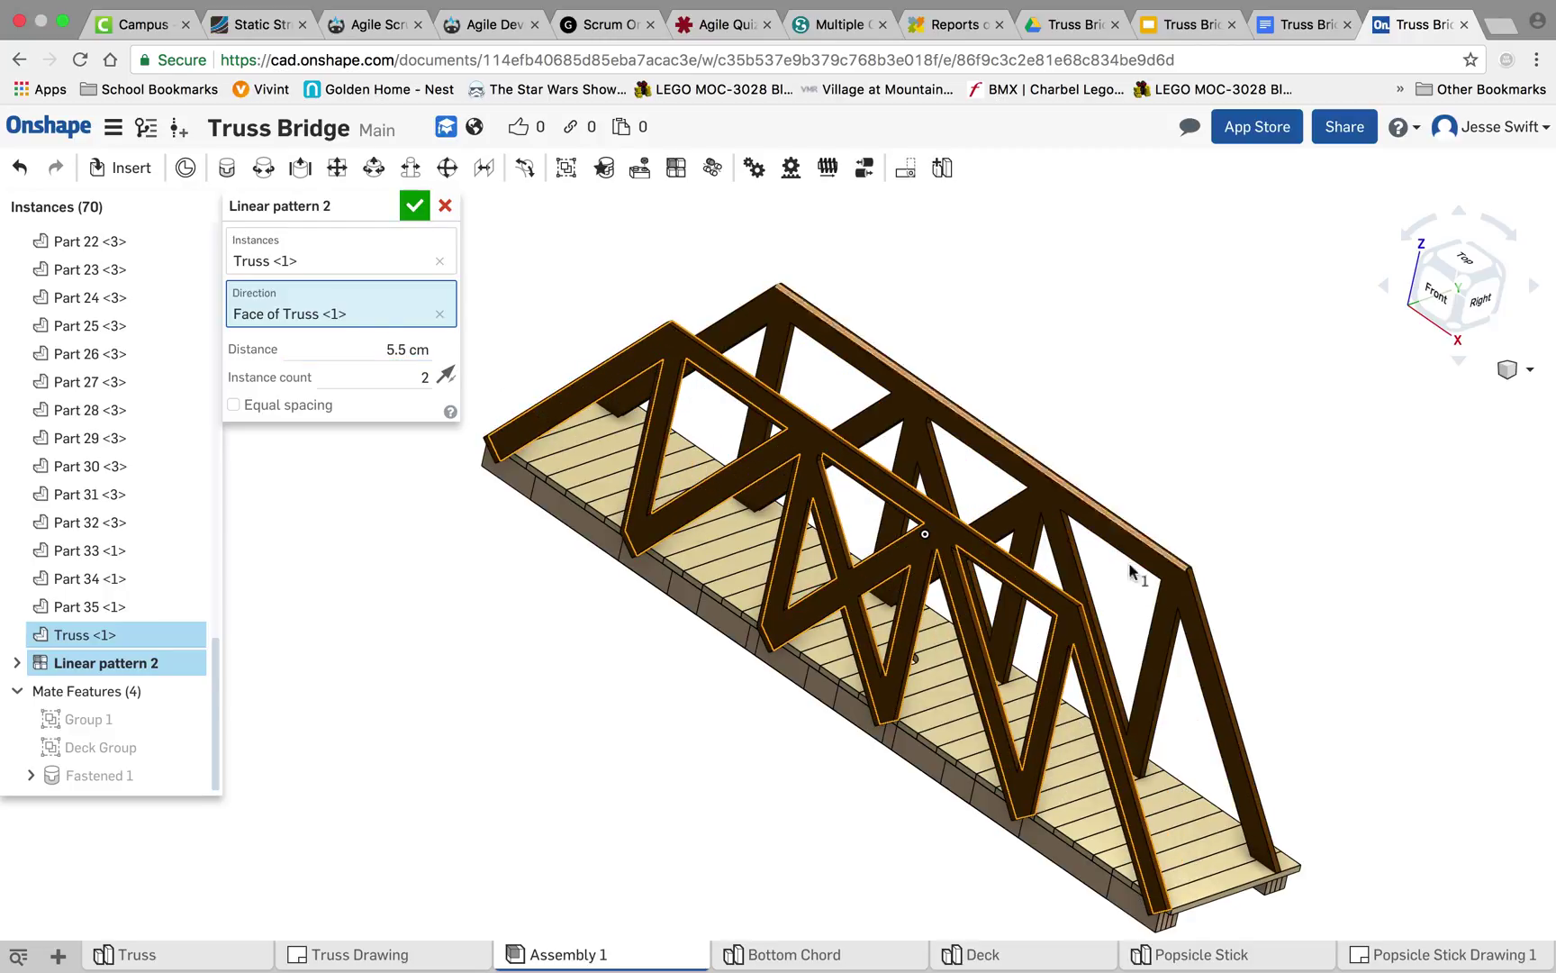
- Adjust the truss pattern distance to 6 cm, 6.5 cm and finally 6.75 cm, and accept the pattern
right_drag(1348, 878, 1330, 908)
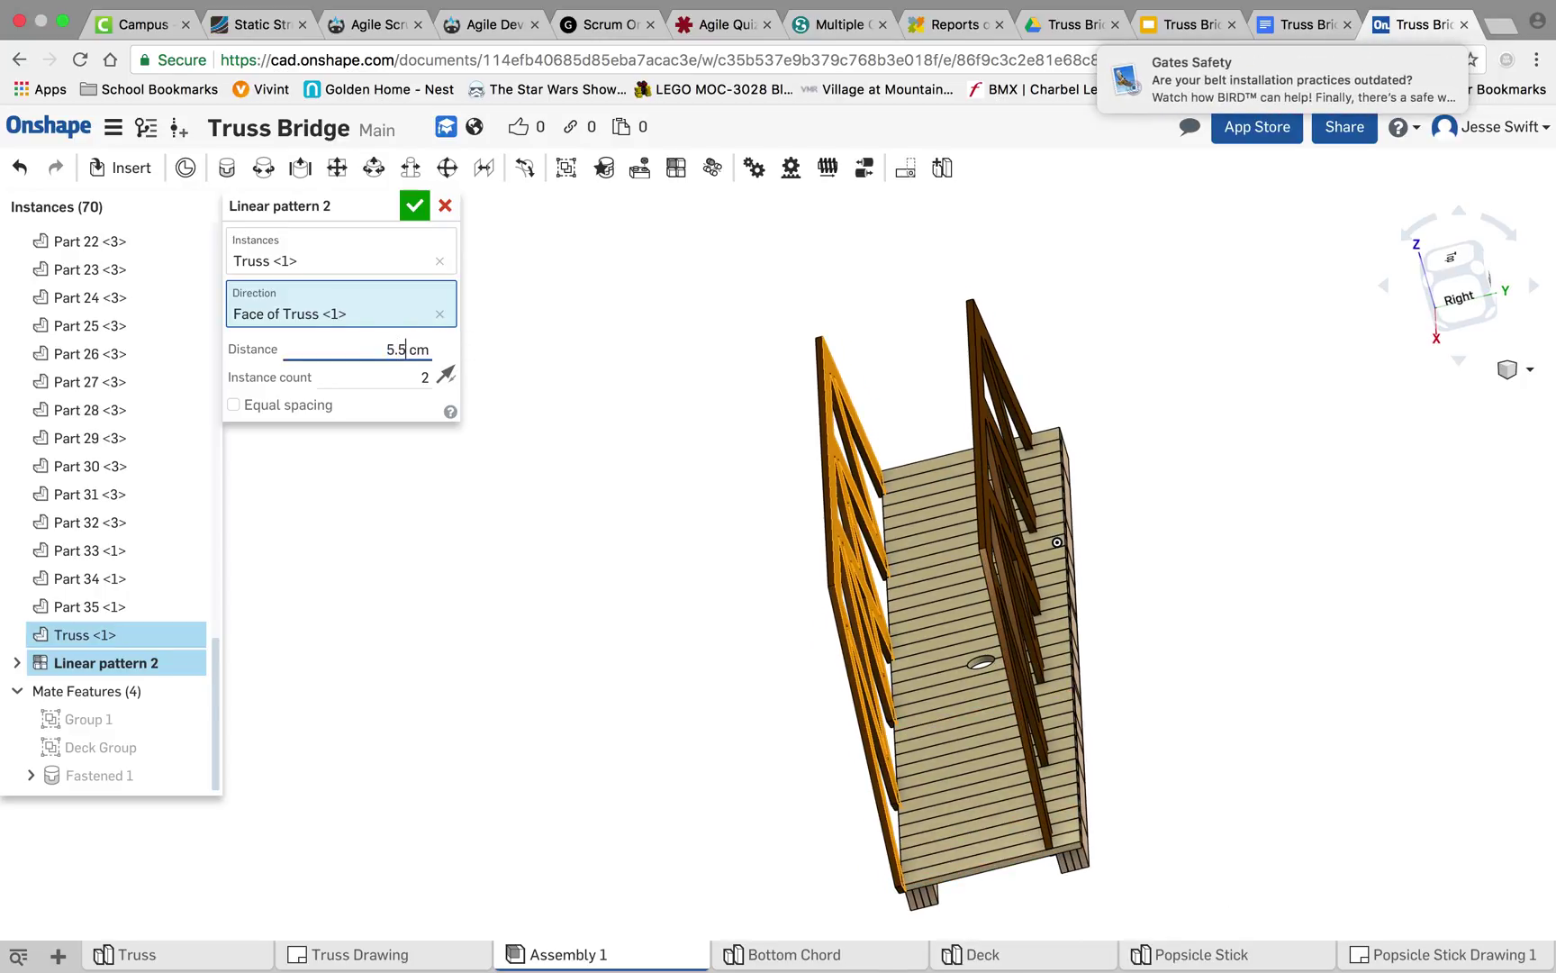
key(Return)
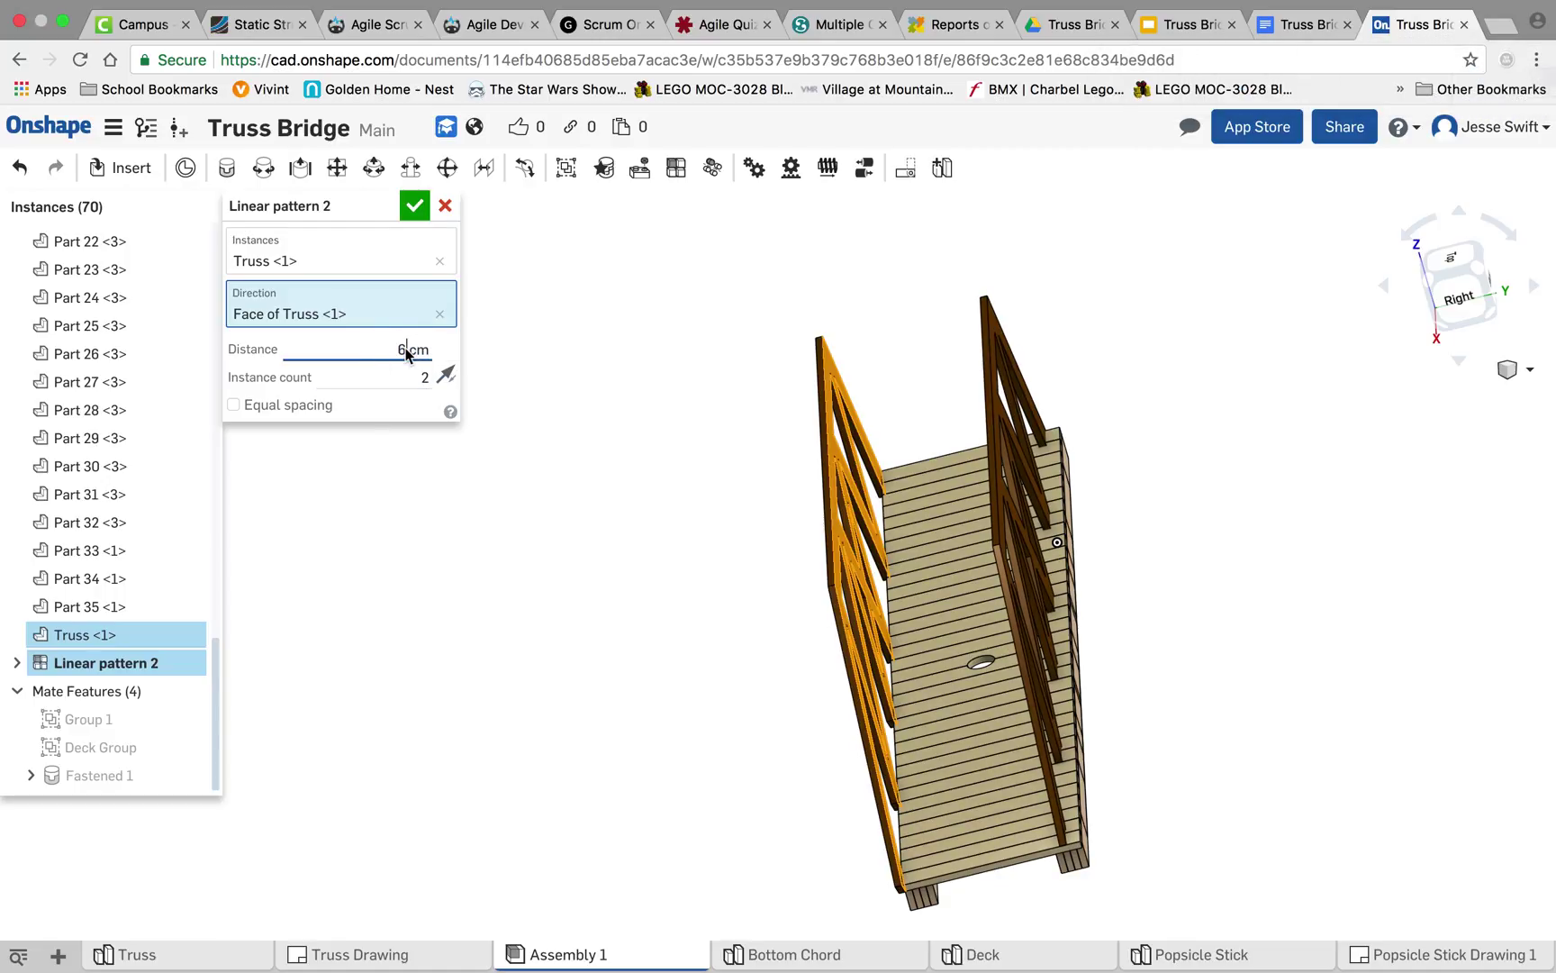
text(6.5)
key(Return)
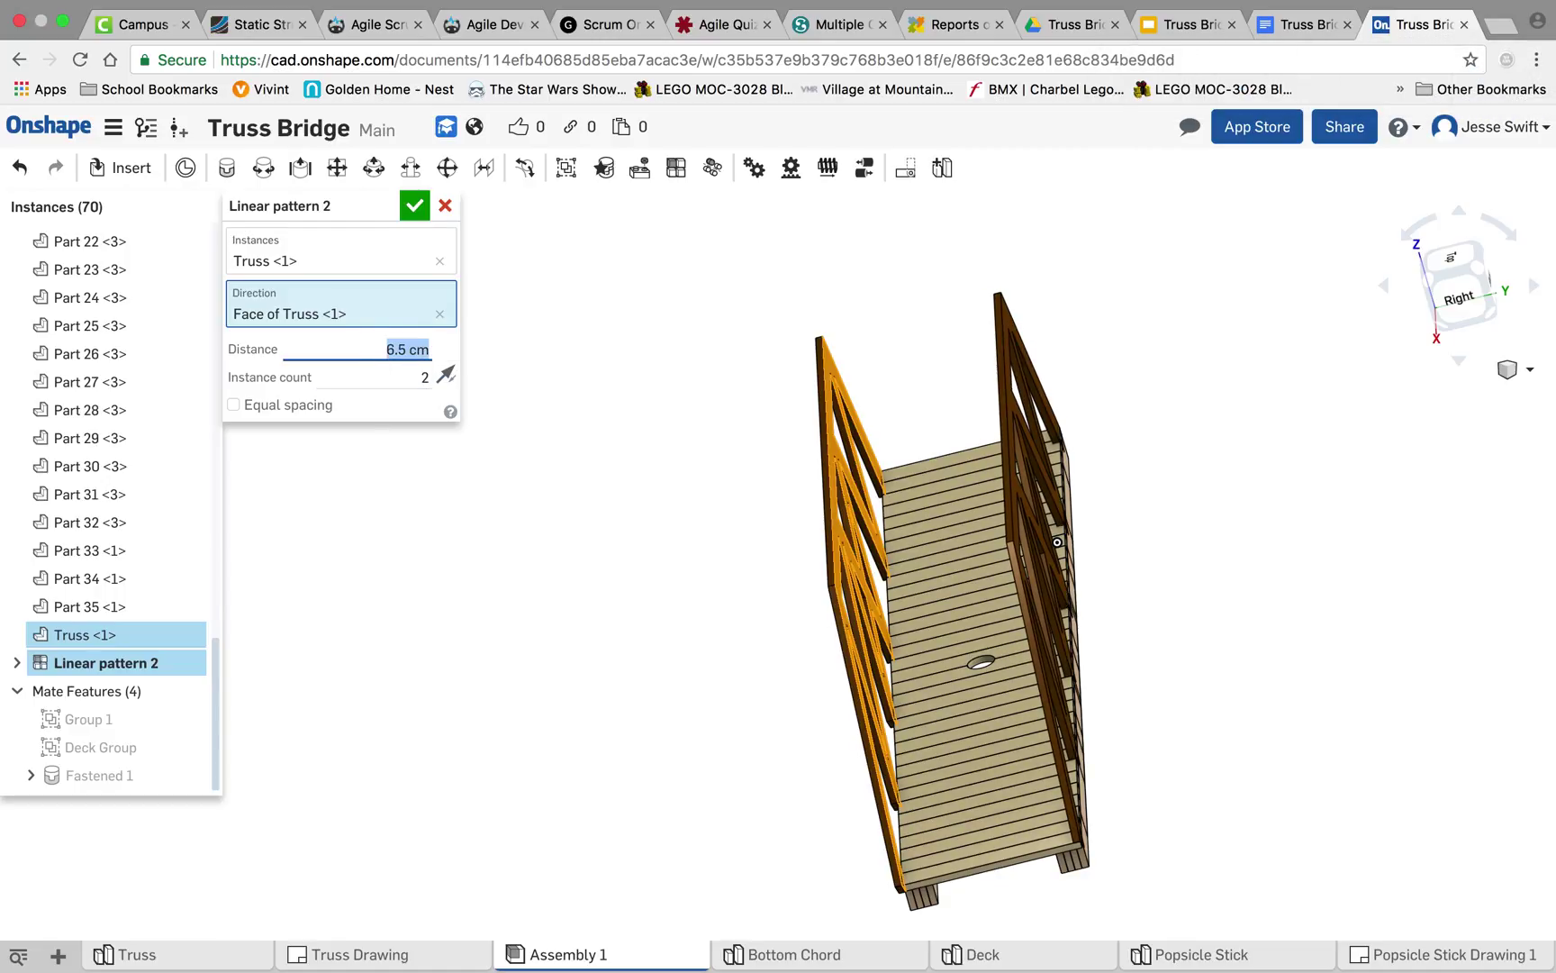
right_drag(684, 493, 854, 603)
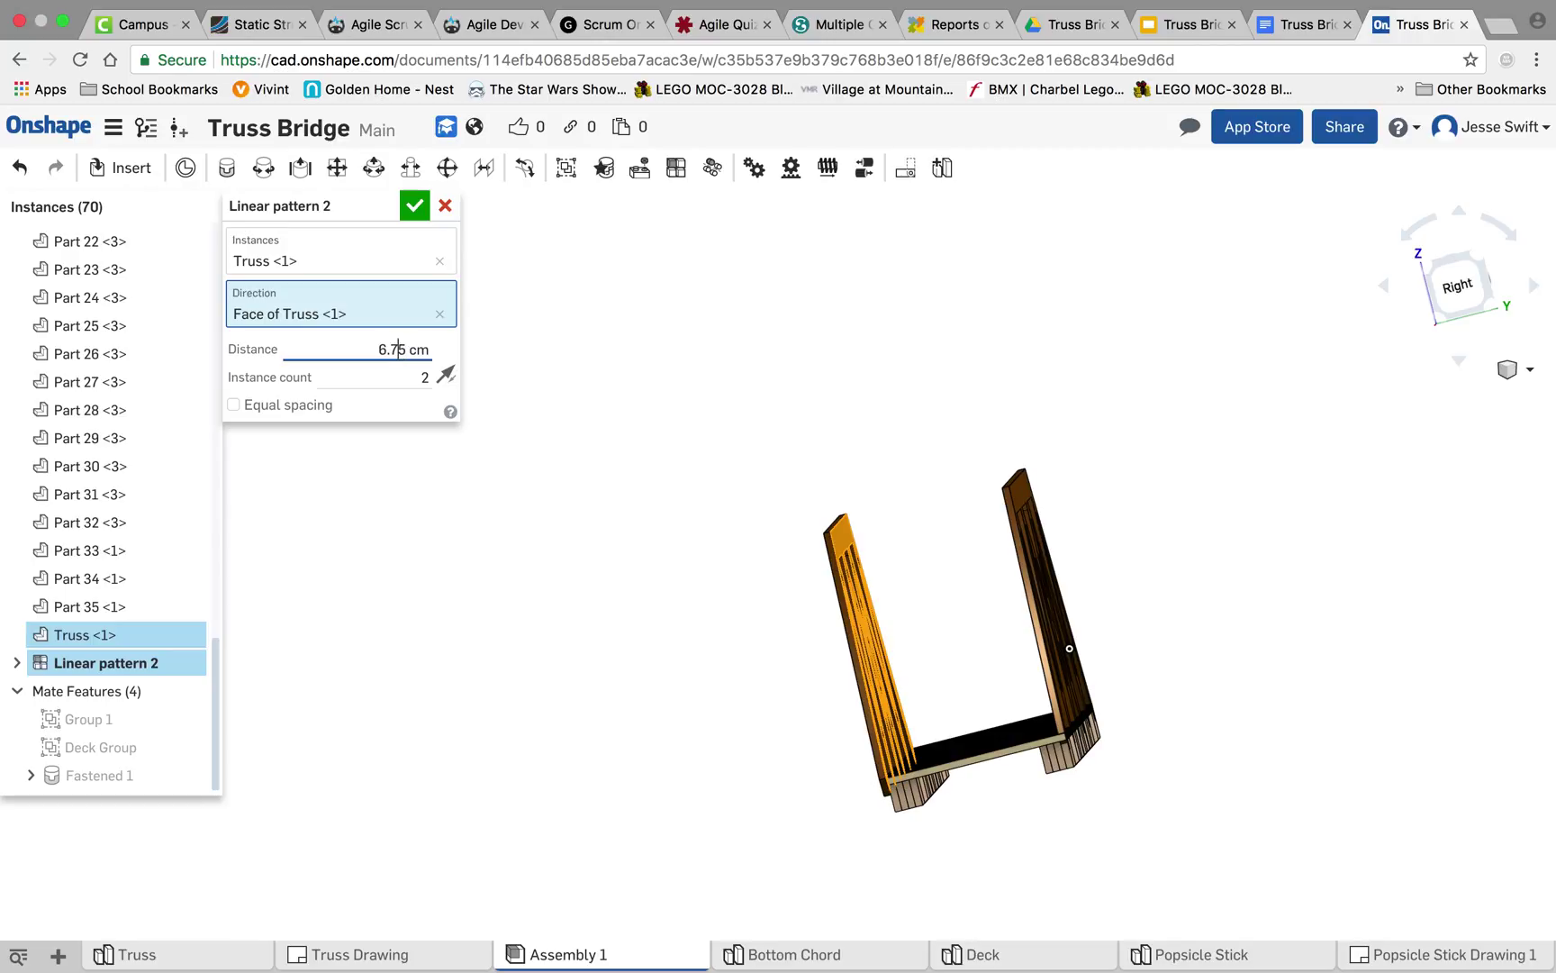
key(Return)
key(shift+7)
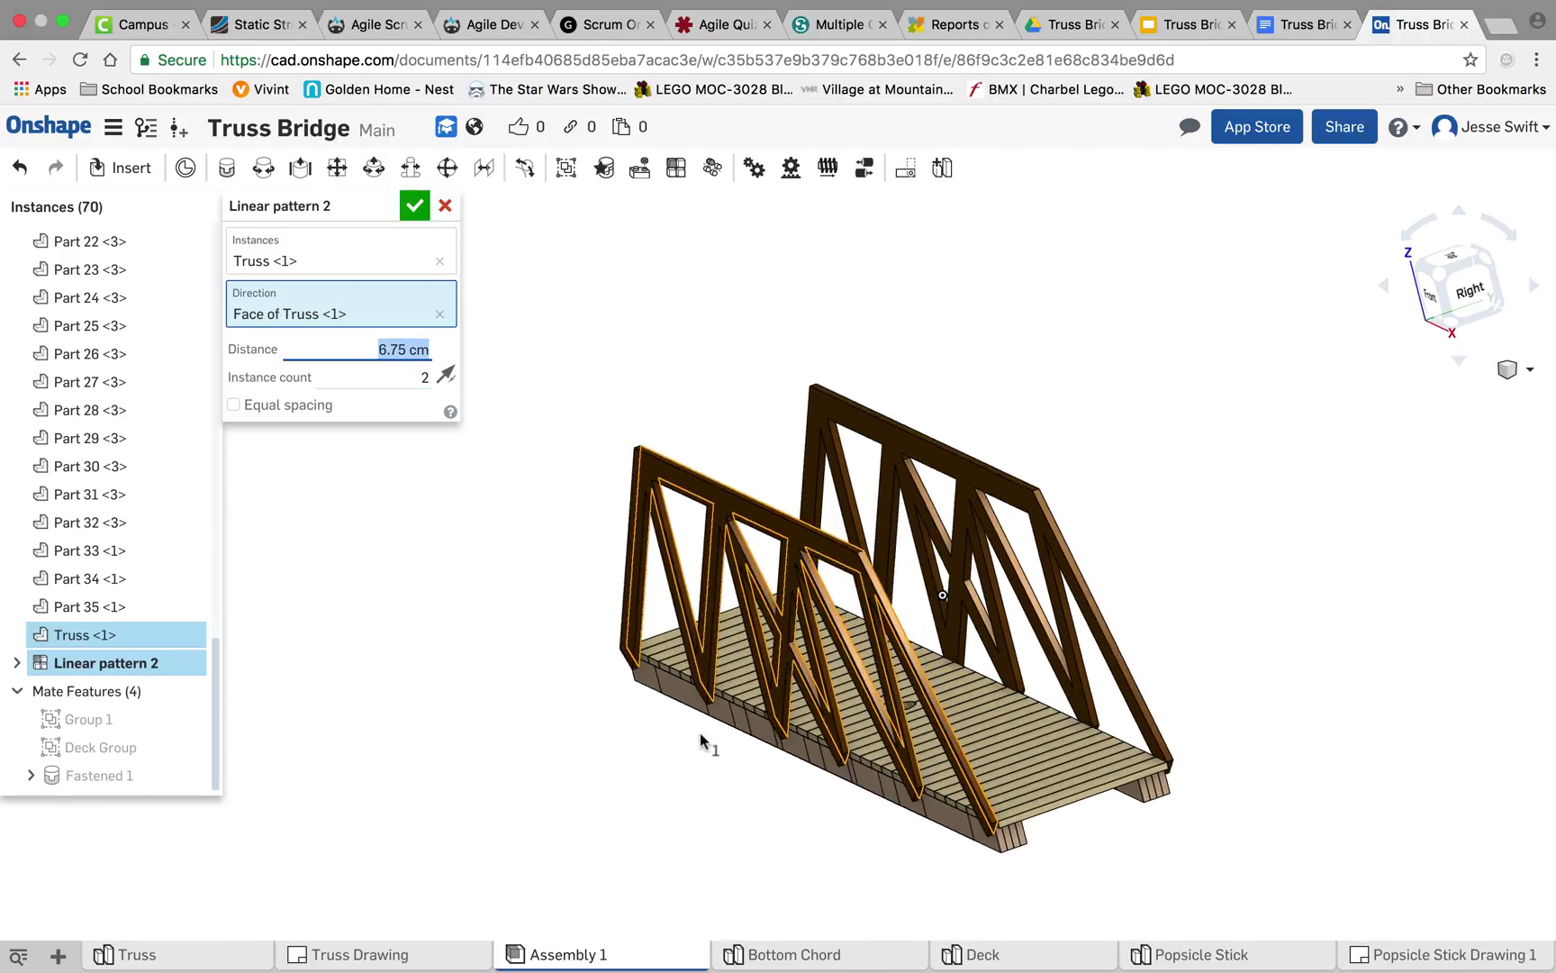
right_drag(702, 740, 576, 768)
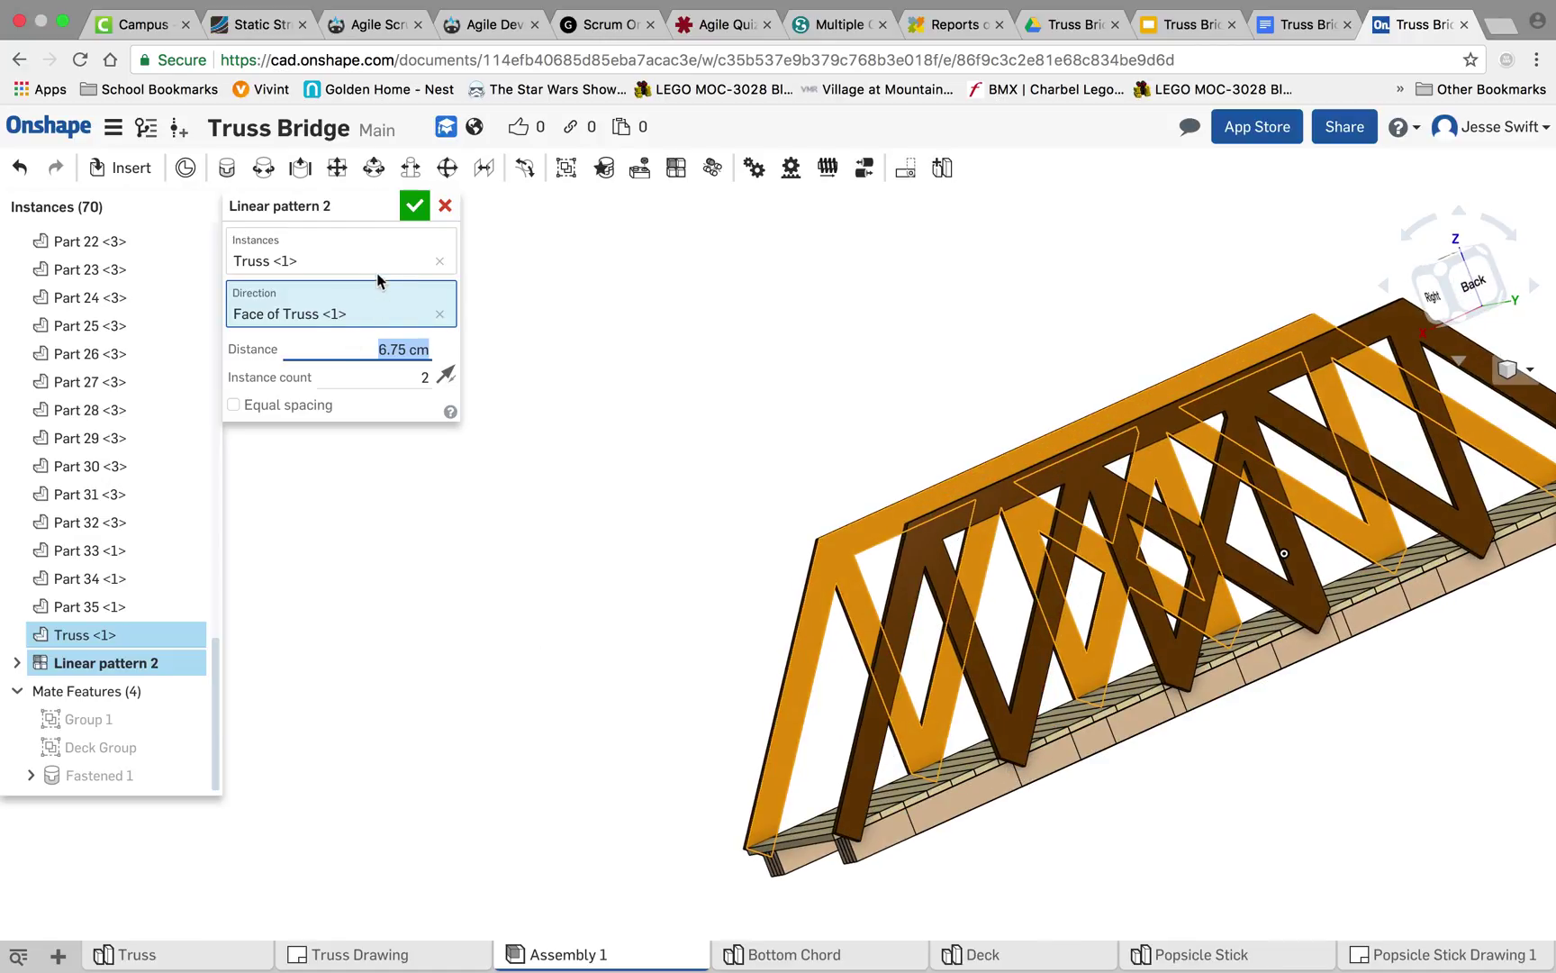
click(413, 209)
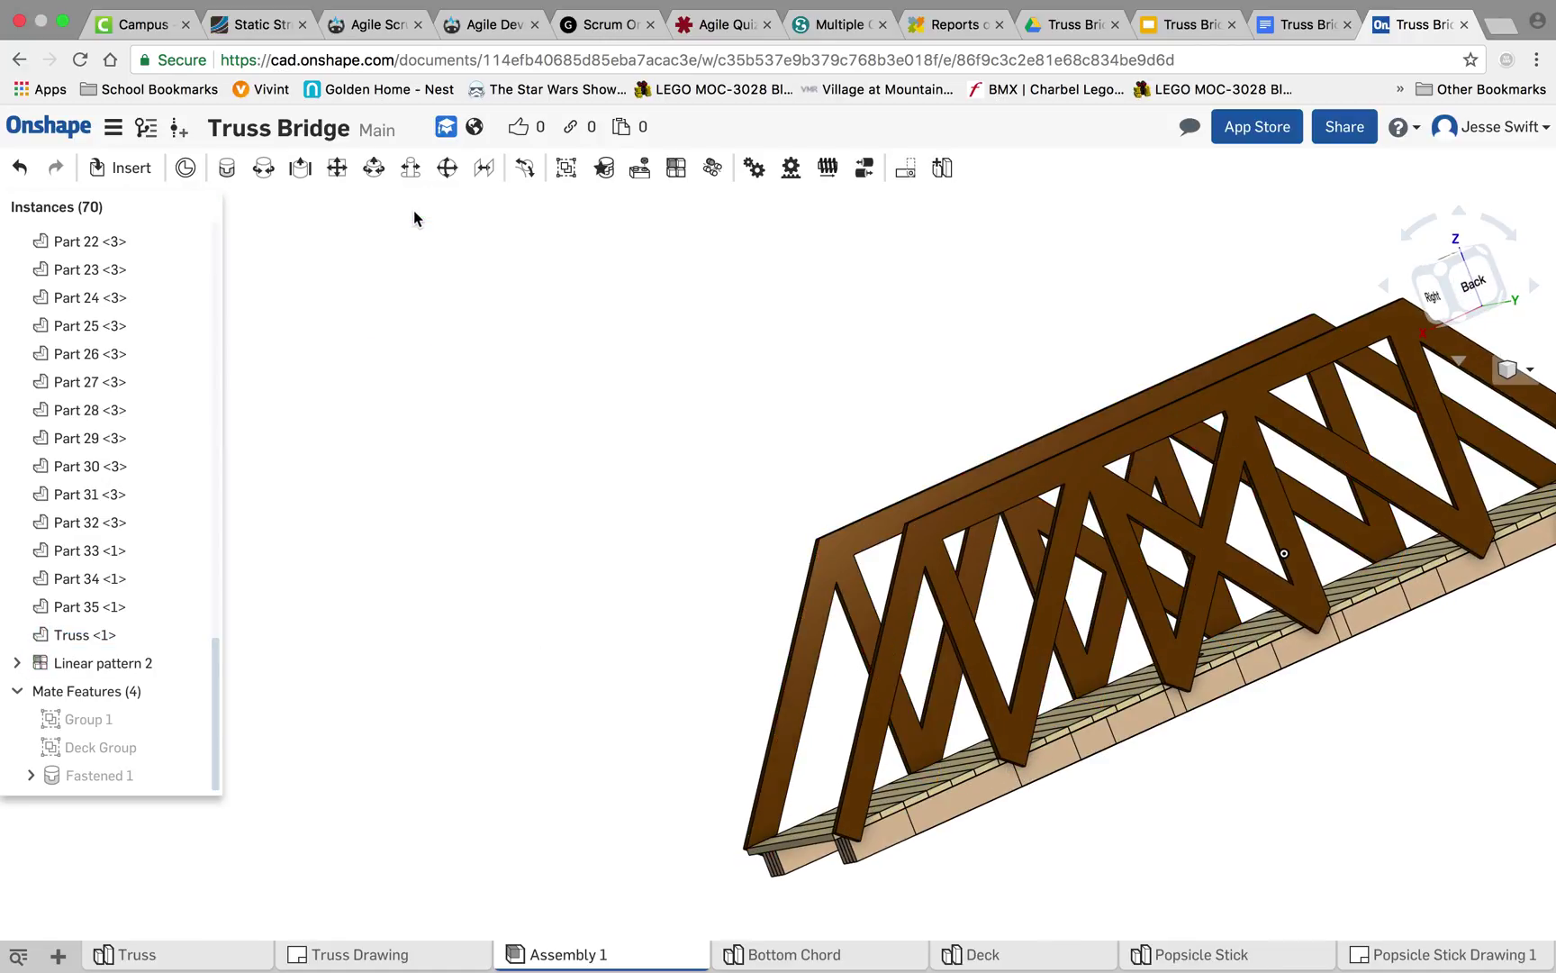
- Rename the Assembly 1 tab as Truss Assembly
click(1518, 372)
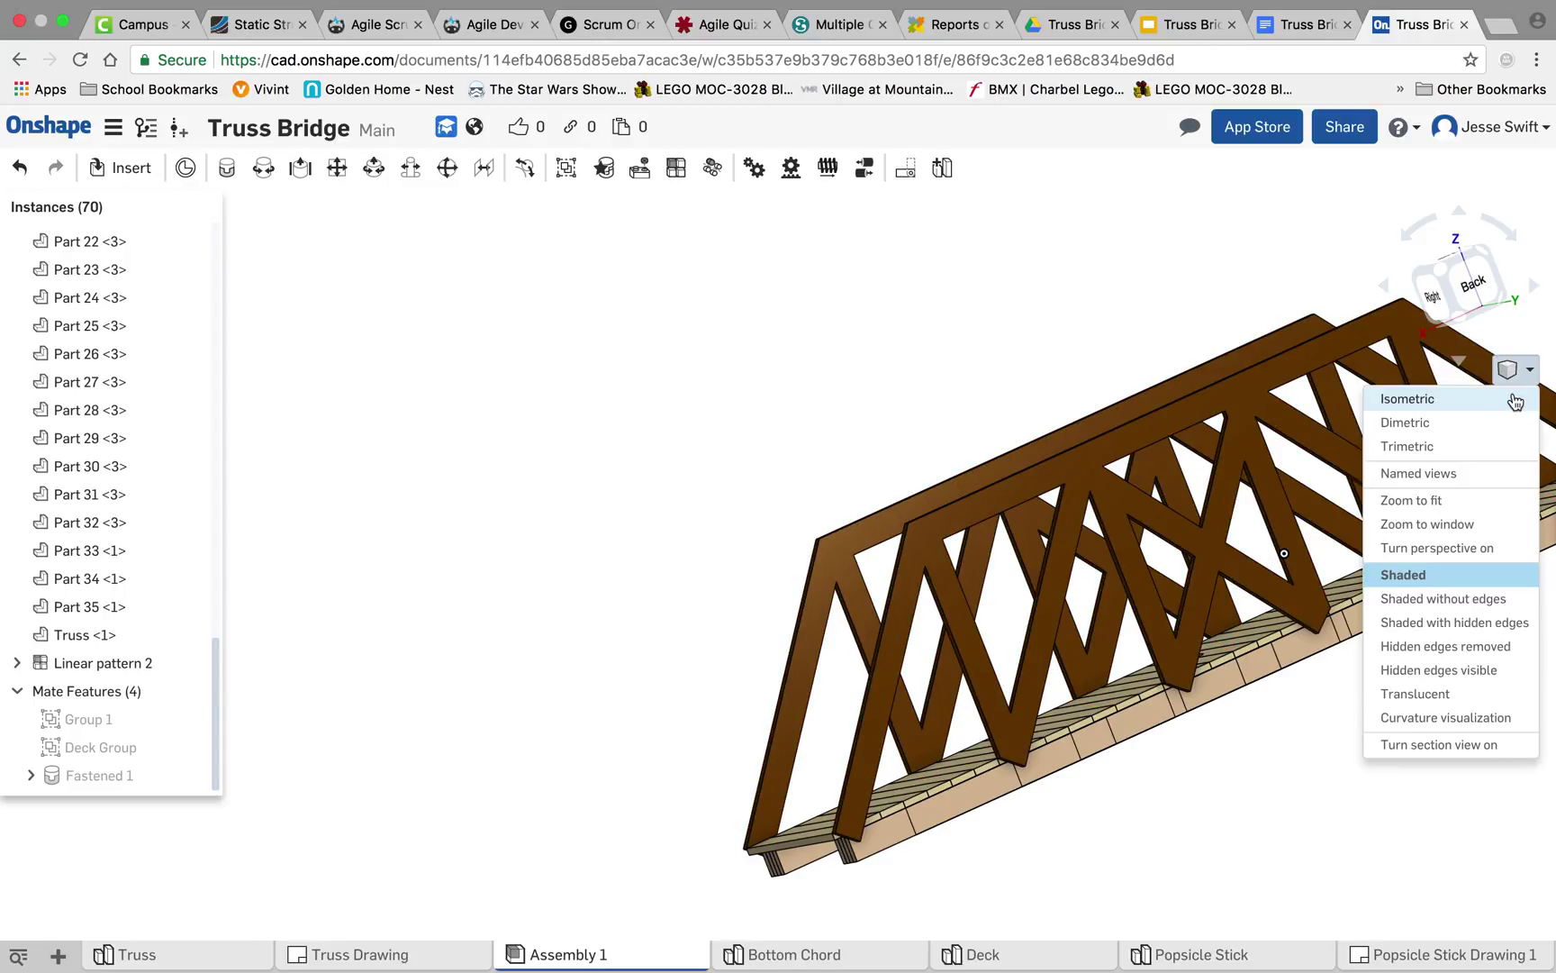
click(1511, 400)
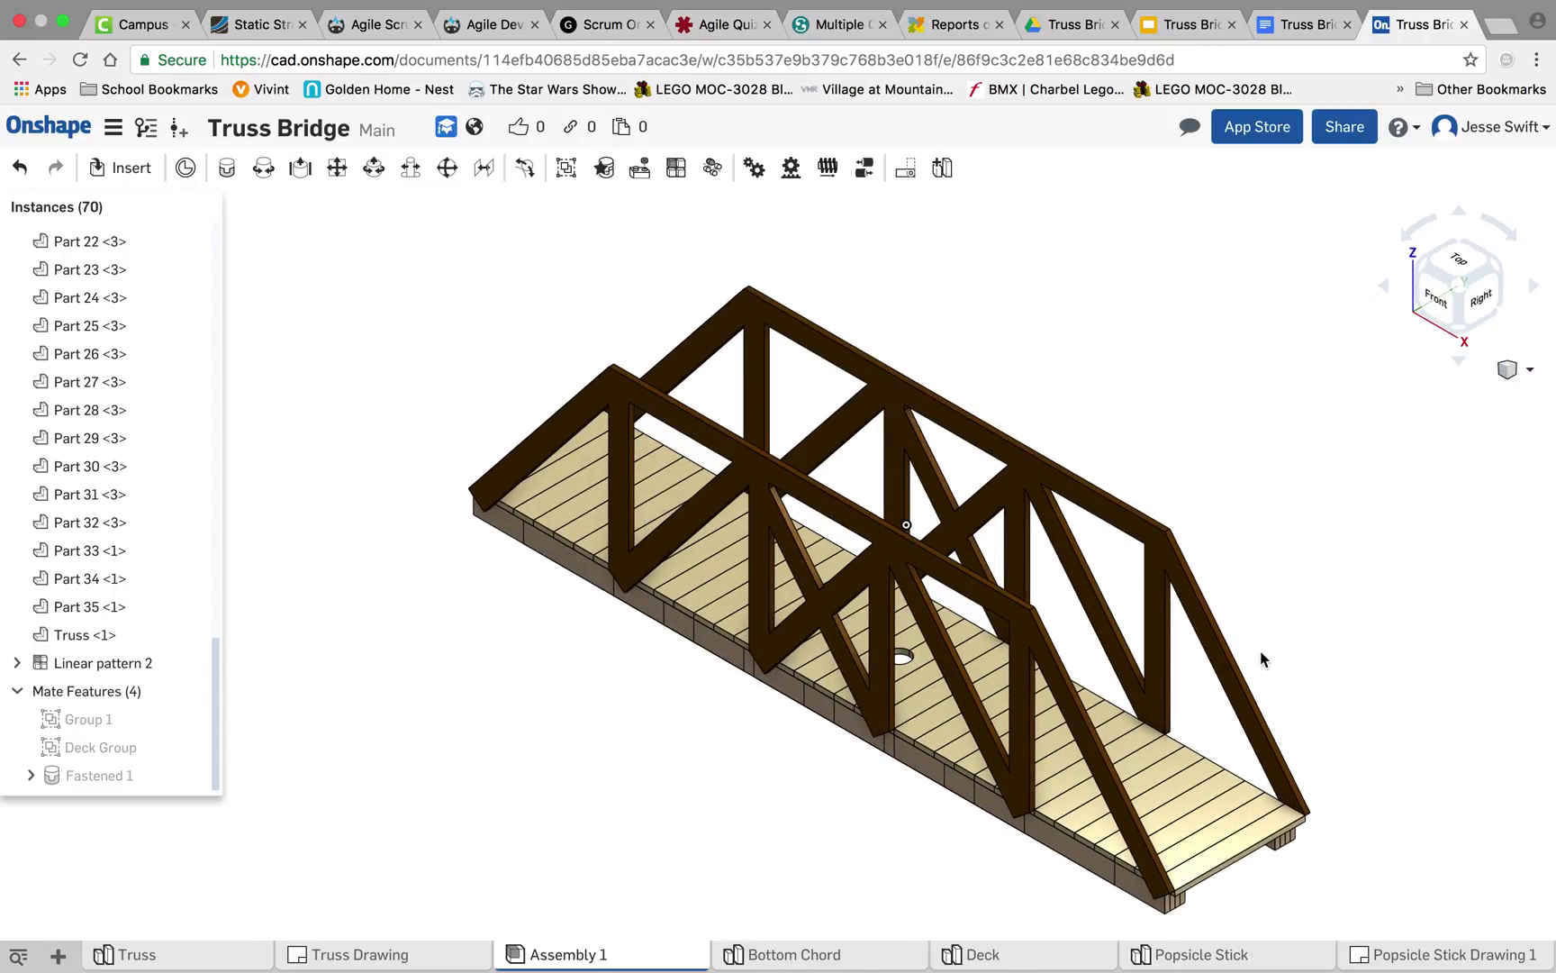
right_click(542, 955)
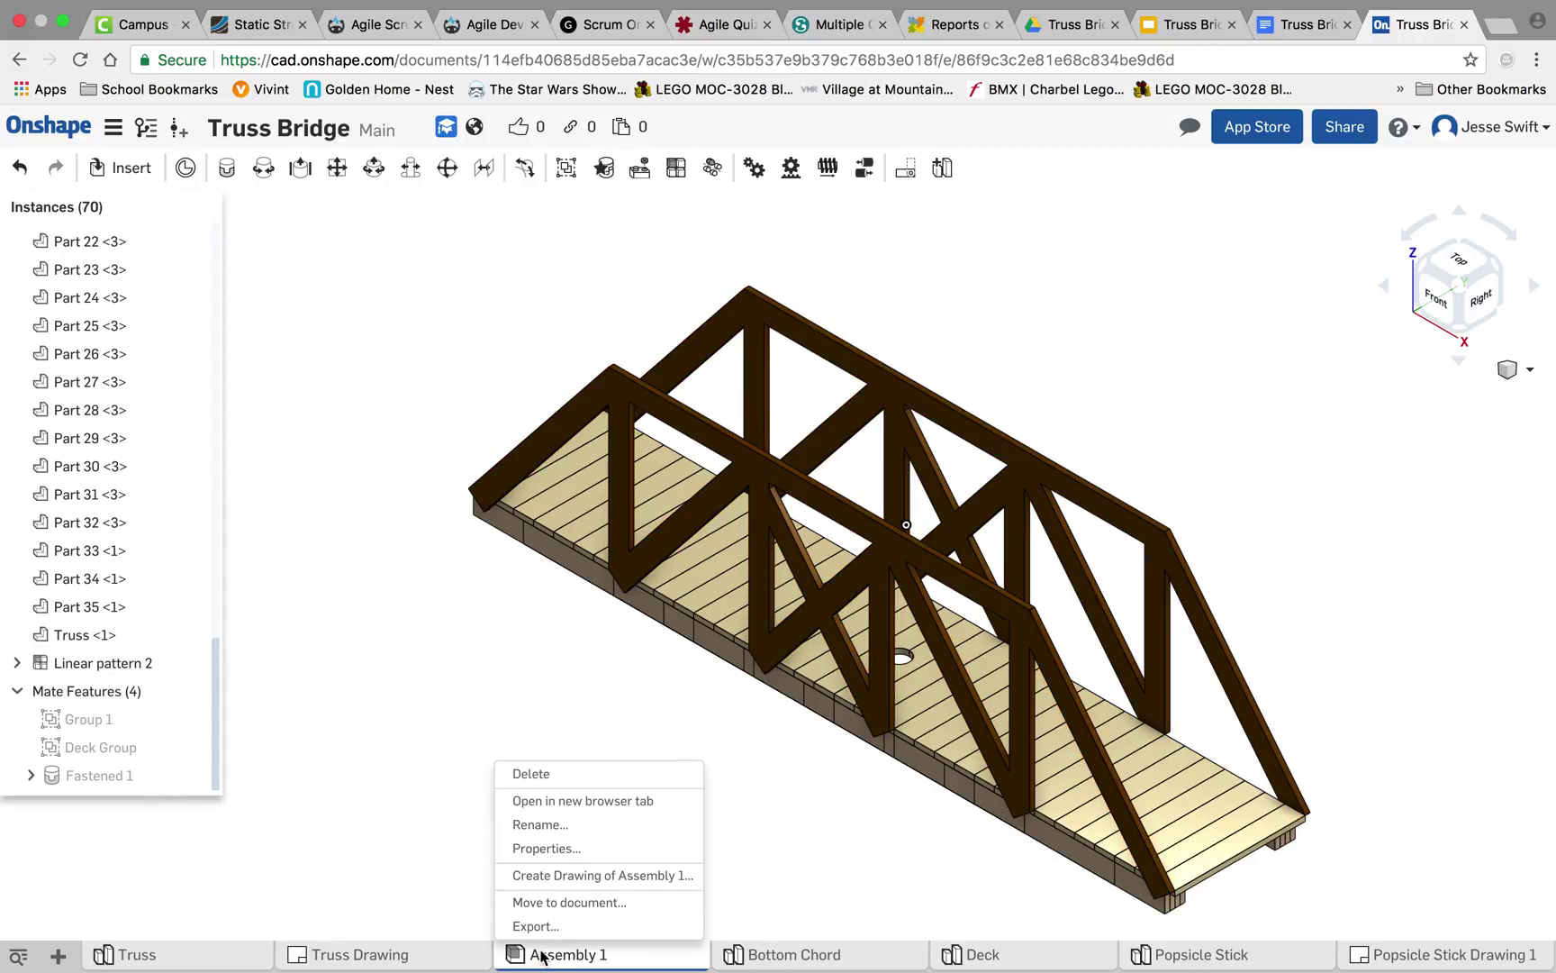
click(568, 827)
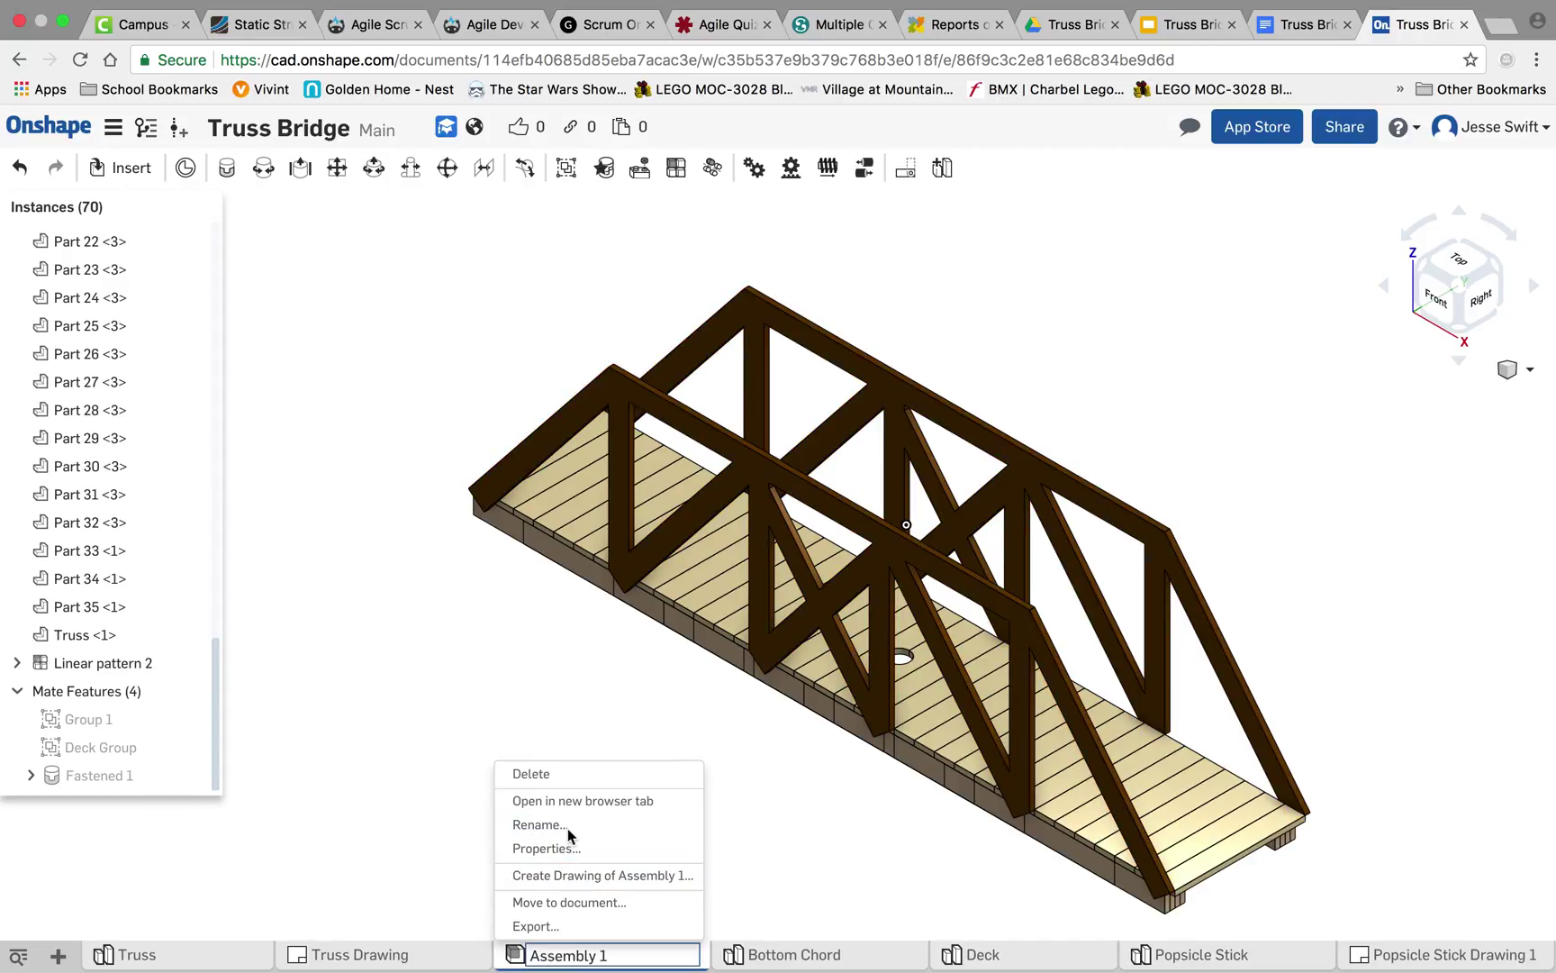
key(Left)
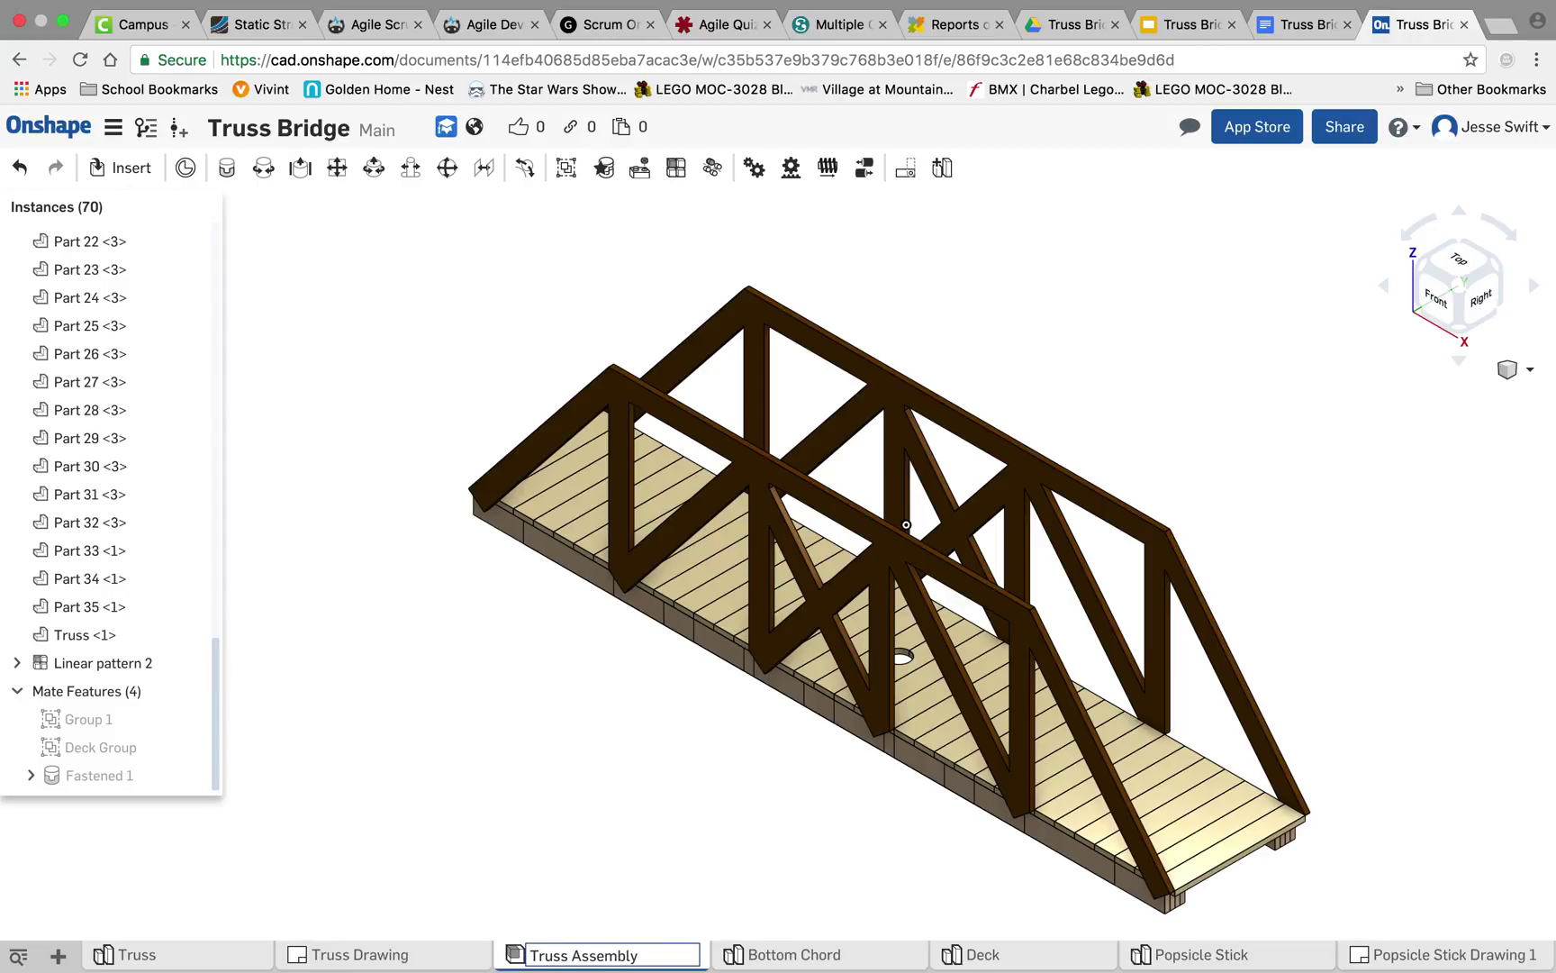
text(Truss)
key(Return)
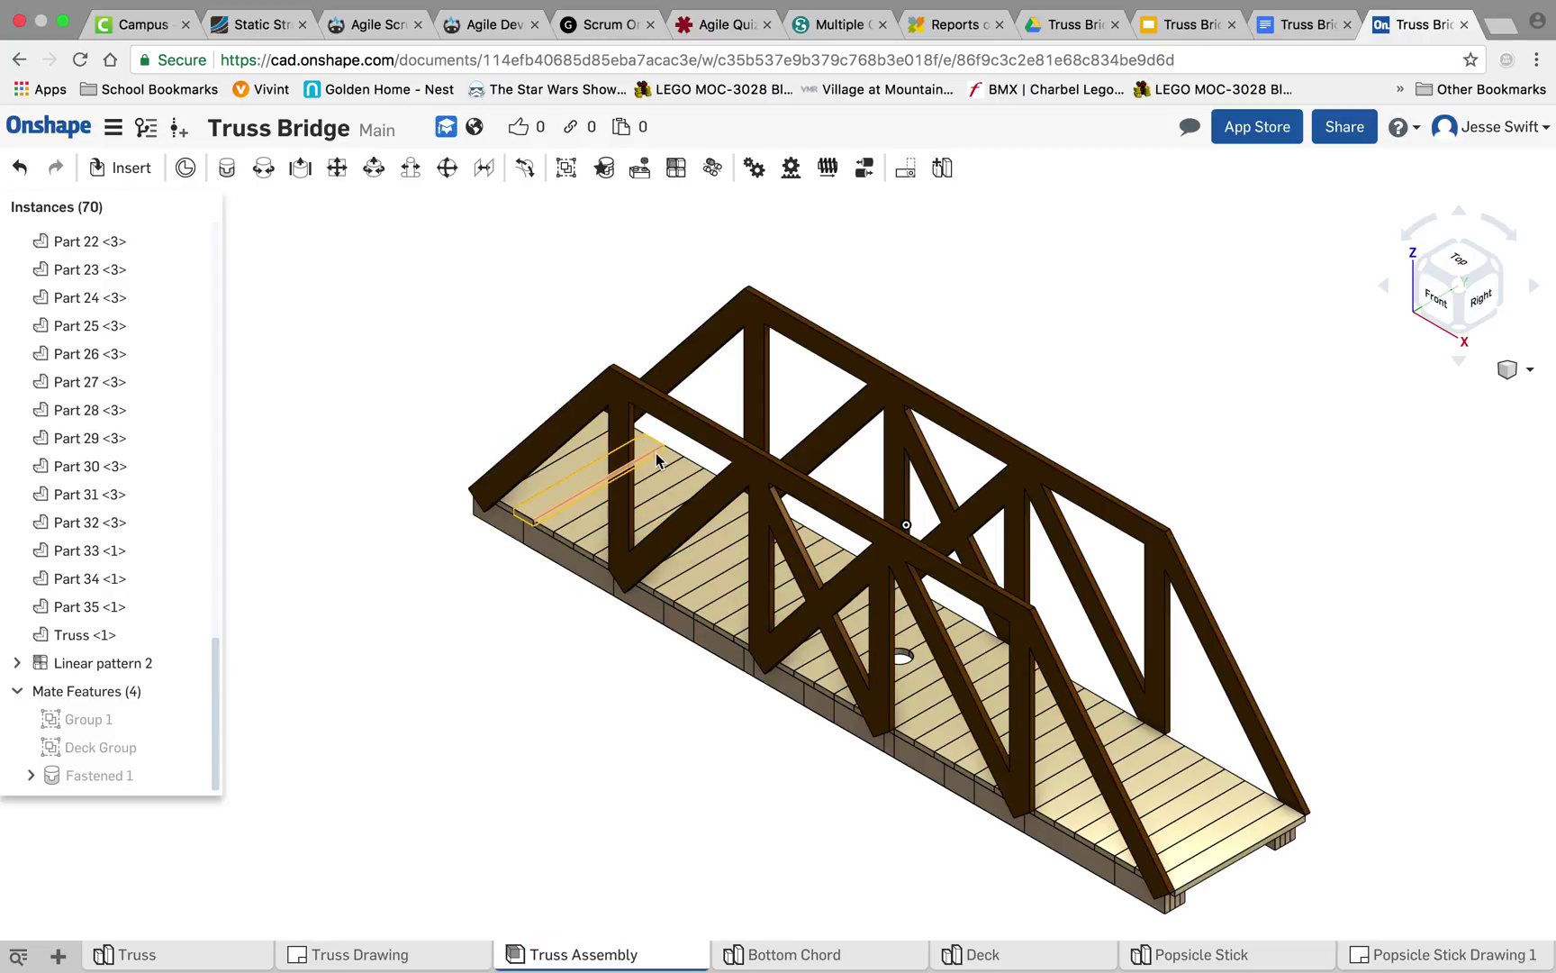